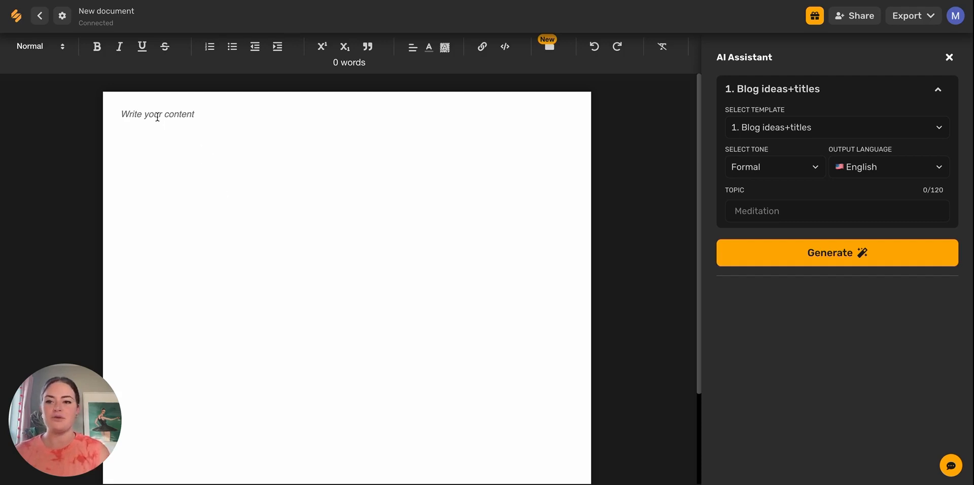
Rename the document "Blog about Digital Marketing"
click(115, 18)
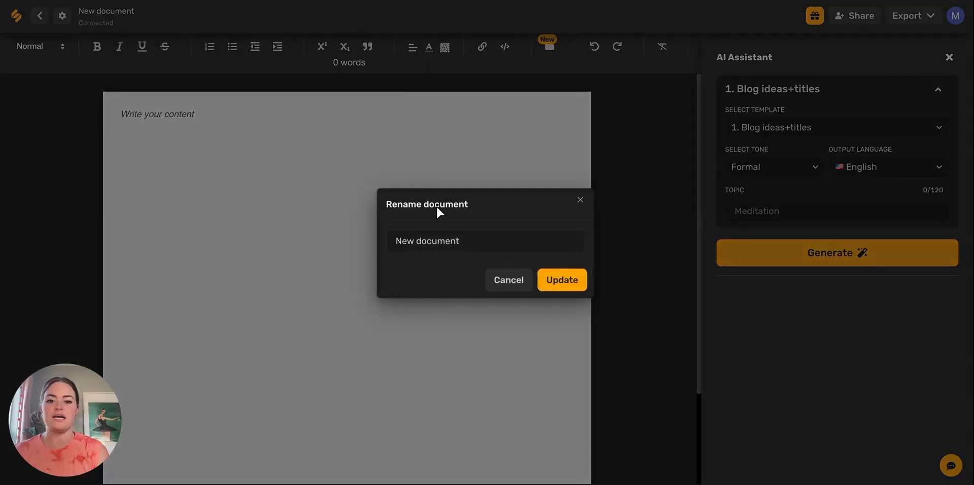
double_click(432, 232)
click(432, 231)
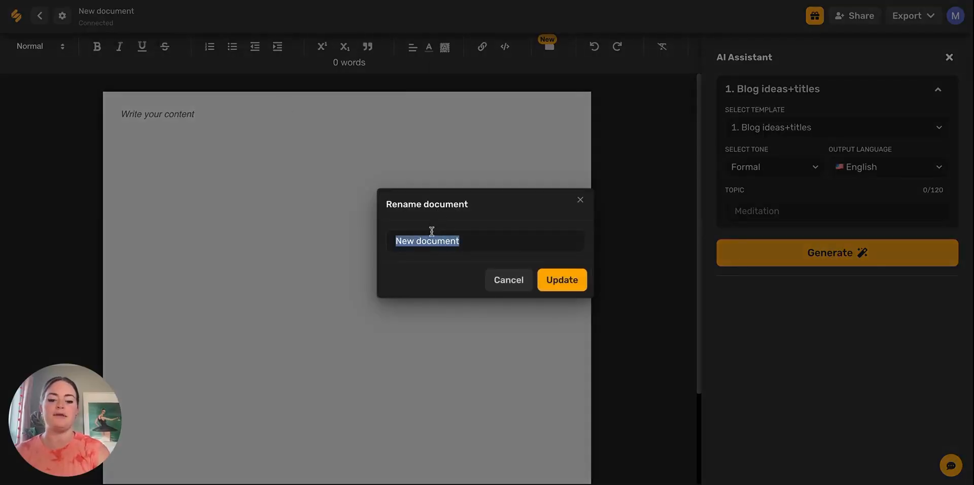
text(Blog abou)
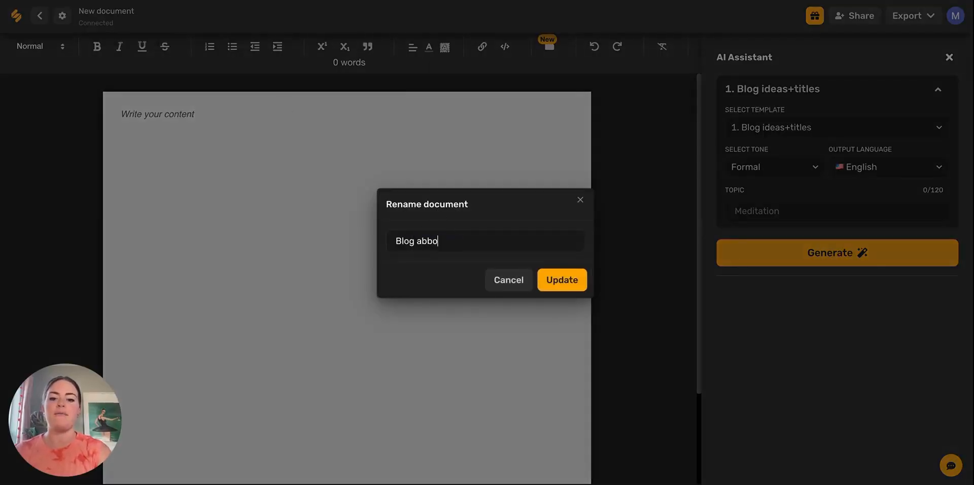
key(BackSpace)
key(BackSpace)
text(out Digit)
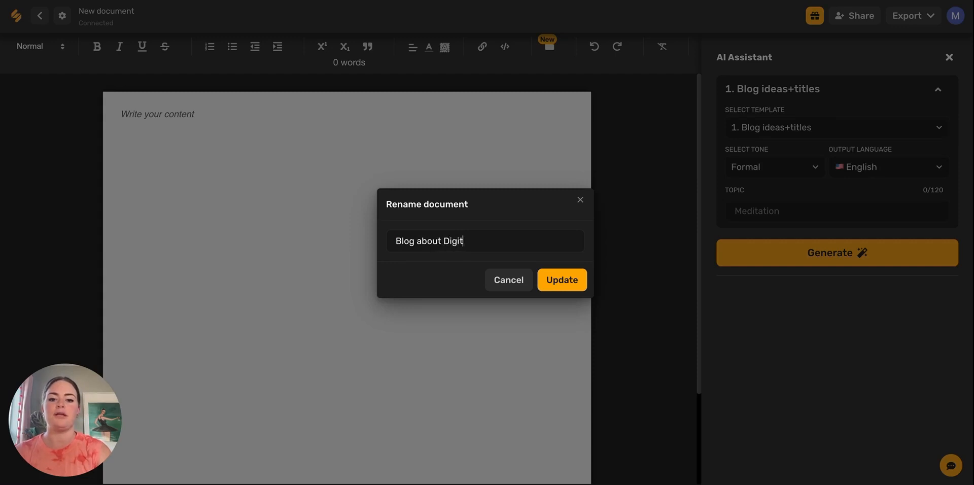
text(al Marketing)
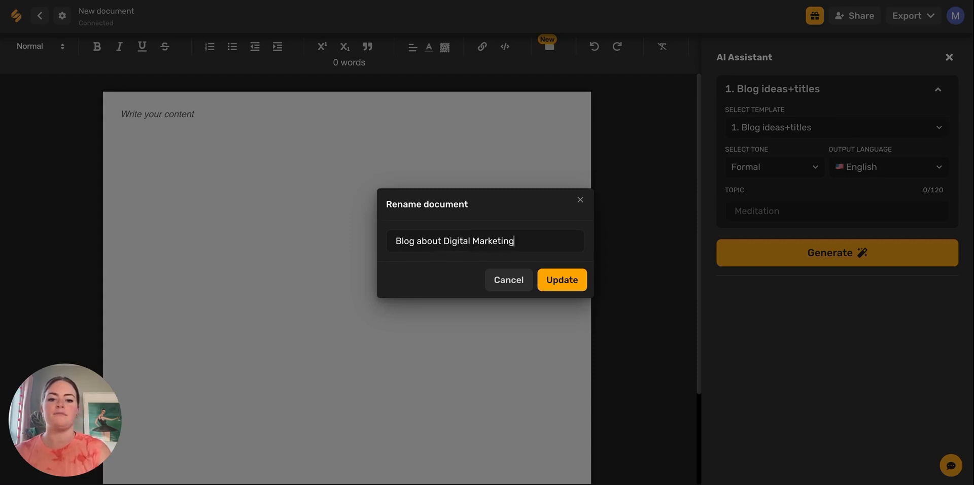
click(580, 292)
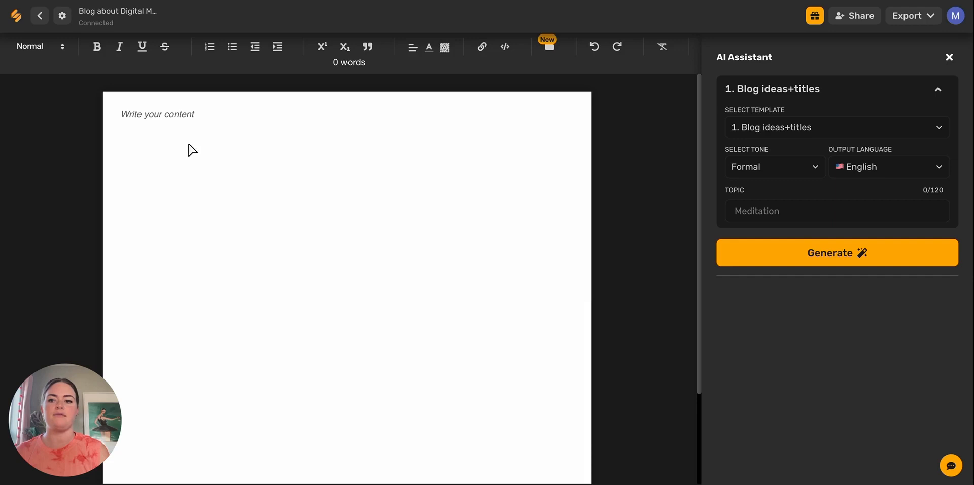
Choose the "1. Blog ideas+titles" template in the AI Assistant and set its tone to Informal
click(153, 119)
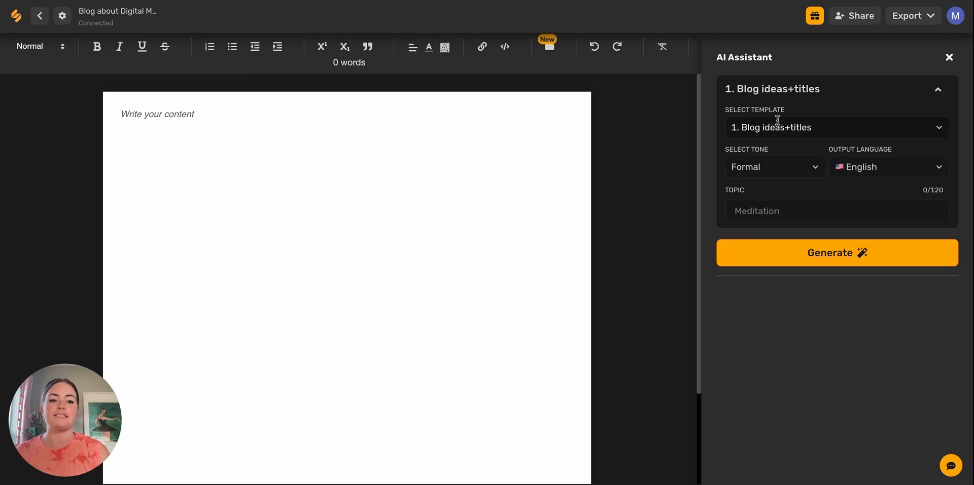
click(941, 131)
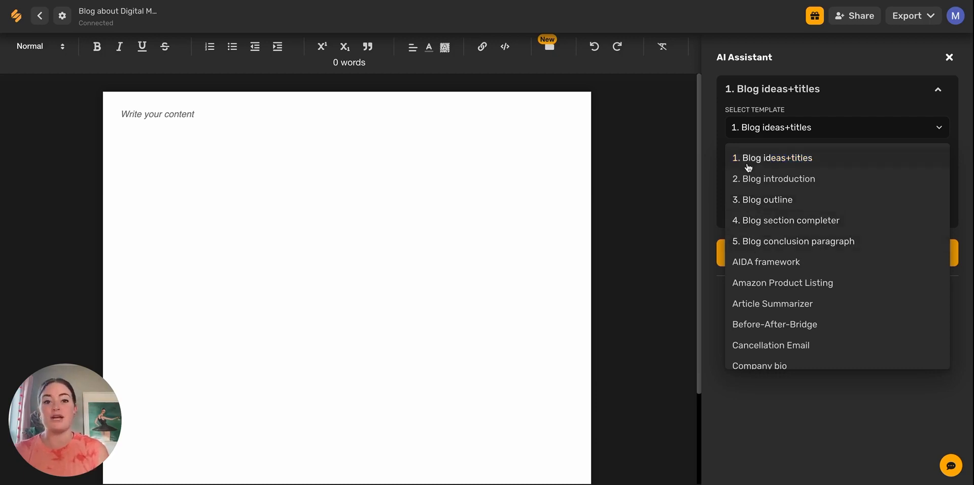
click(765, 166)
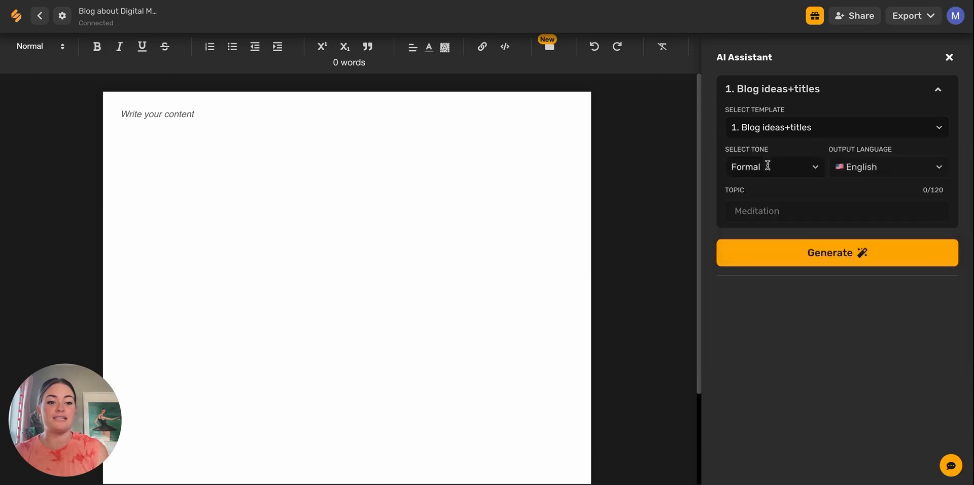
click(816, 168)
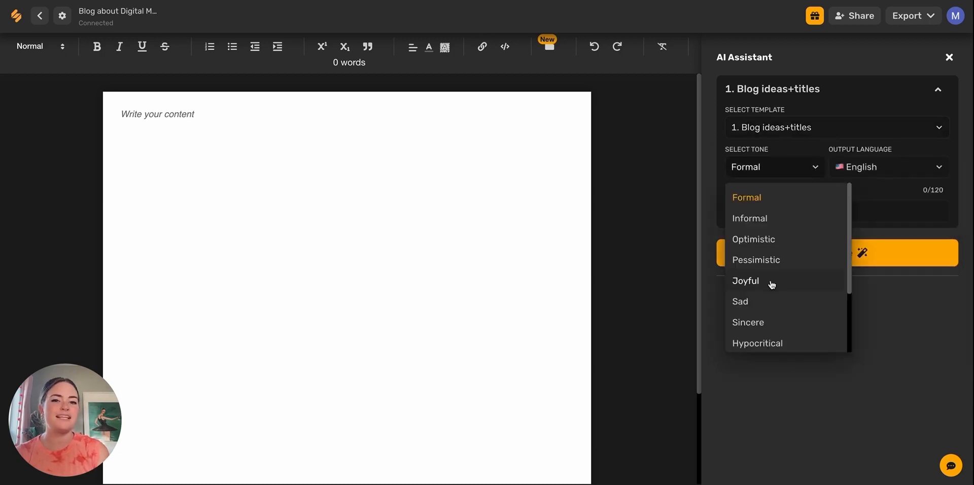
scroll(772, 285, down, 1)
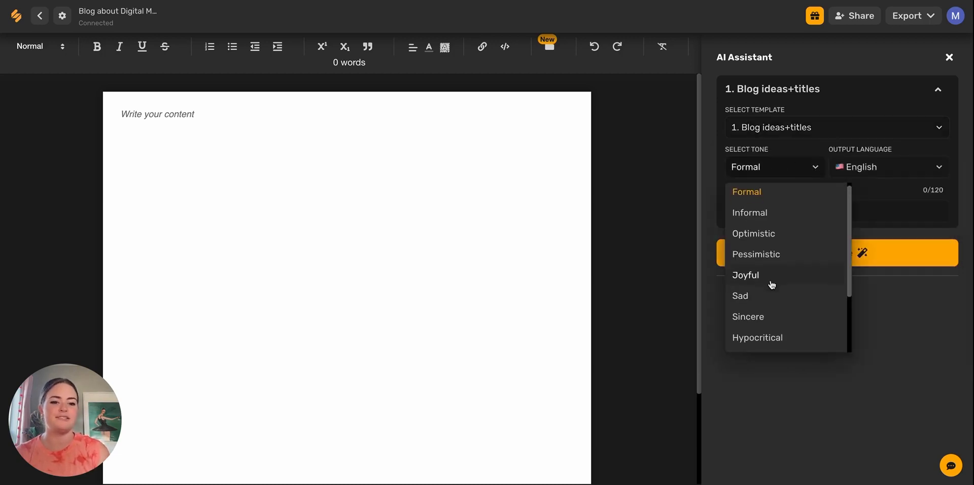
click(757, 212)
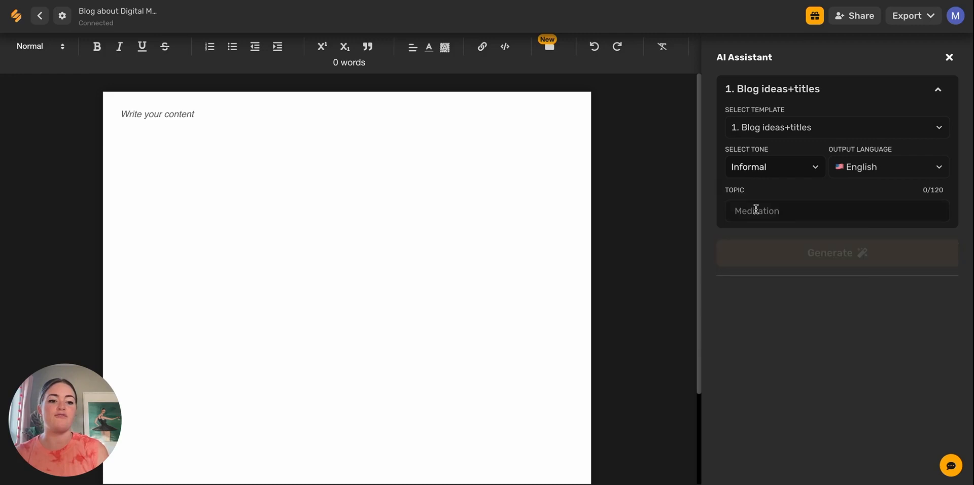
Review the output languages, keep English, and generate blog titles for the topic "Digital Marketing"
click(897, 174)
scroll(883, 246, down, 7)
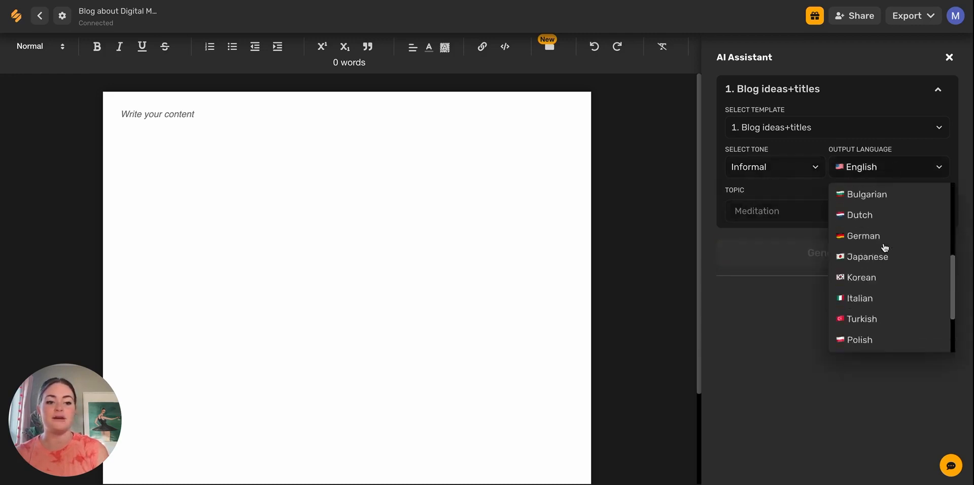
scroll(885, 248, up, 7)
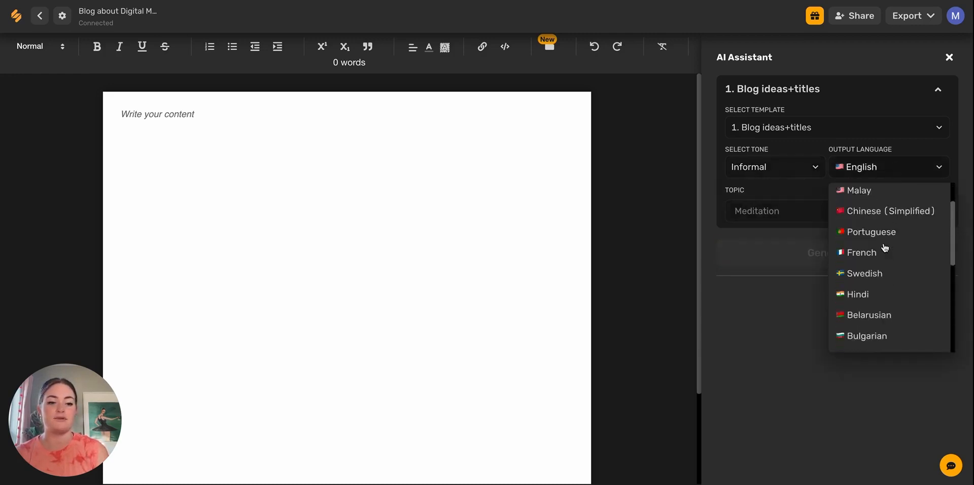
click(777, 213)
text(Di)
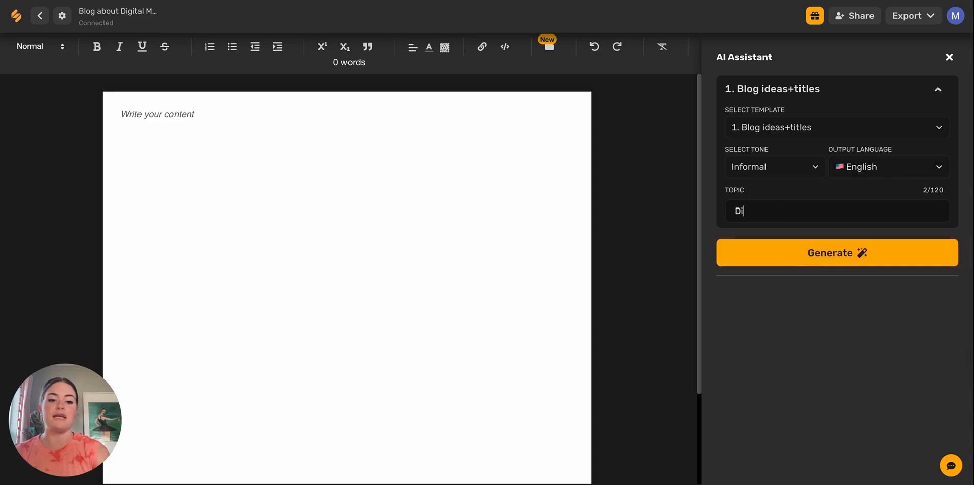
text(gital Marketing)
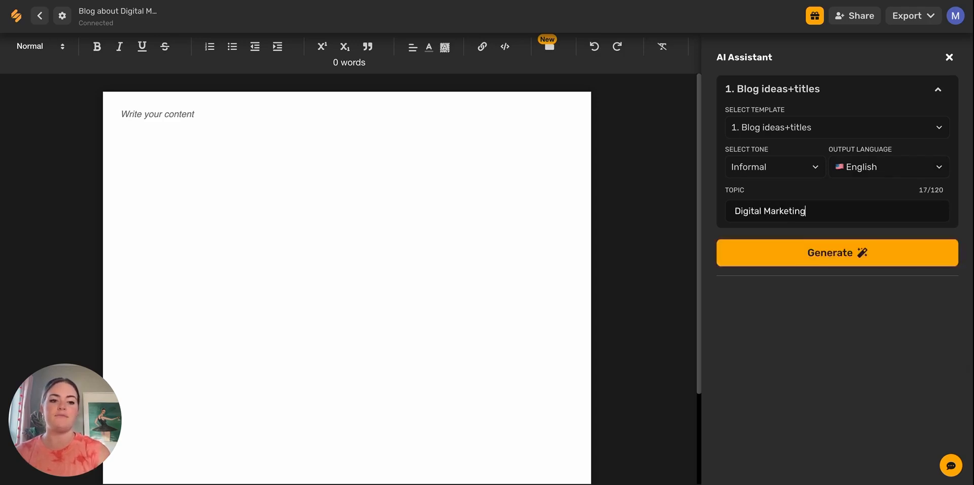
click(799, 259)
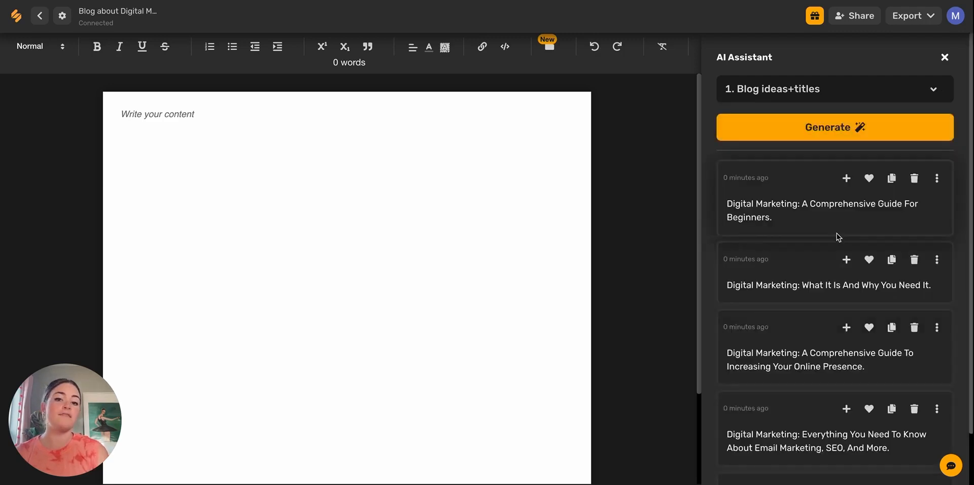
Generate another batch of blog titles and add "Digital Marketing: 10 Strategies You Should Be Using In 2018." to favorites
scroll(839, 229, down, 1)
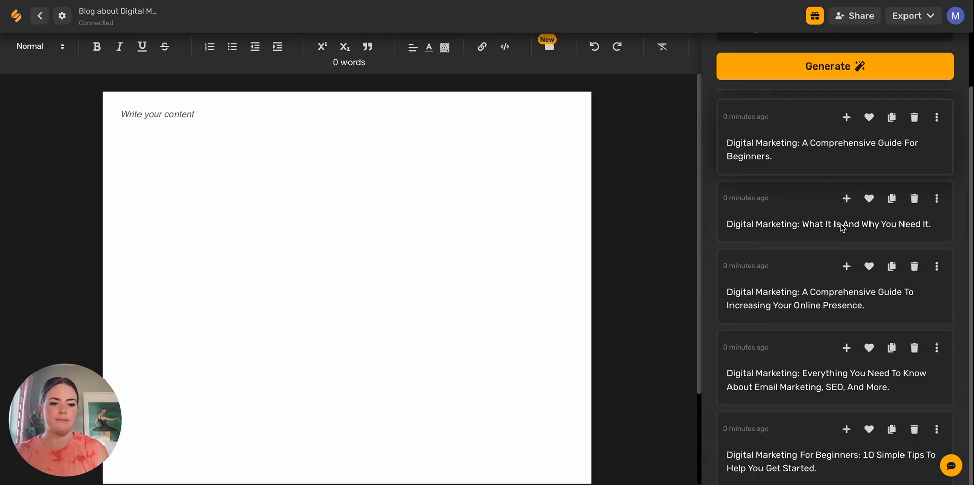
scroll(842, 227, up, 1)
click(843, 138)
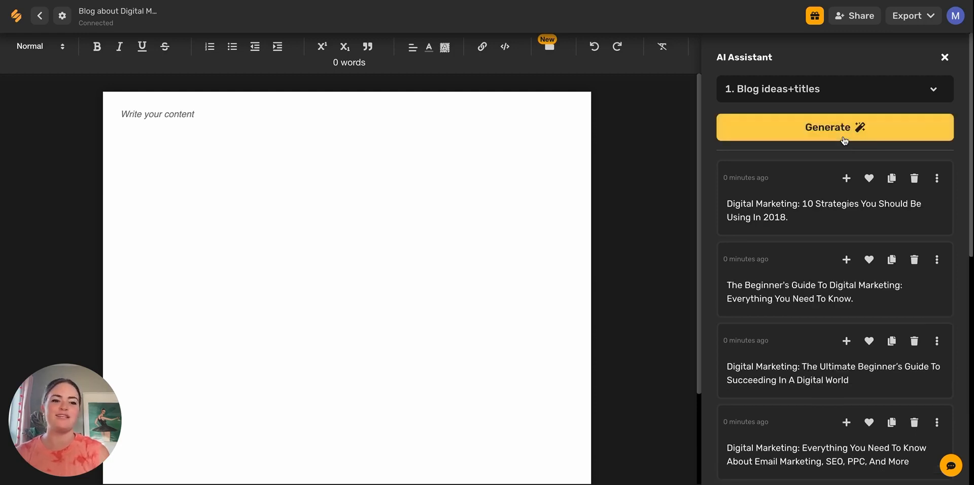
click(872, 180)
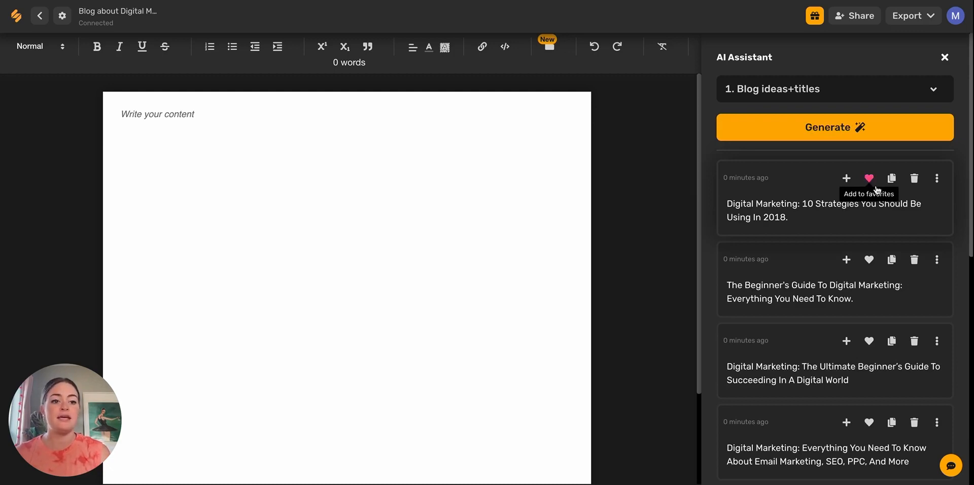
Delete the "Beginner's Guide To Digital Marketing" suggestion and insert "Digital Marketing: Everything You Need To Know About Email Marketing, SEO, PPC, And More" into the document
click(915, 261)
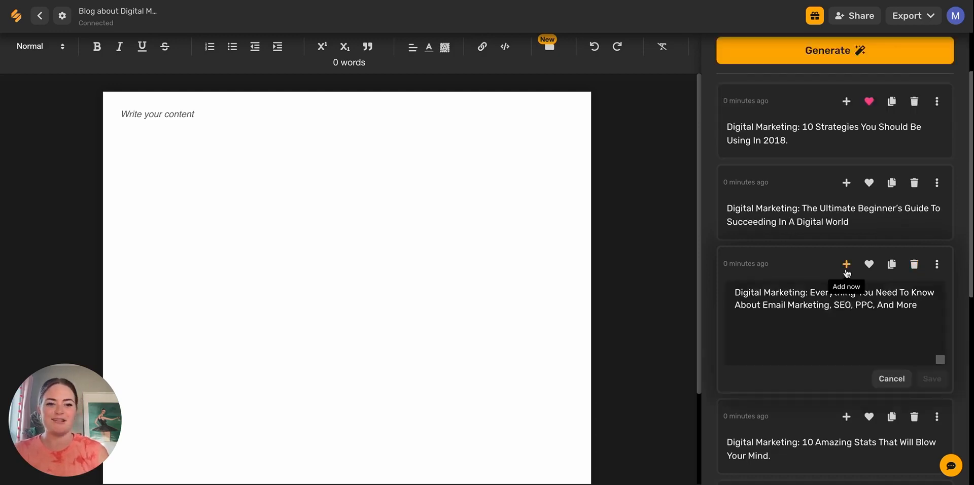
click(846, 265)
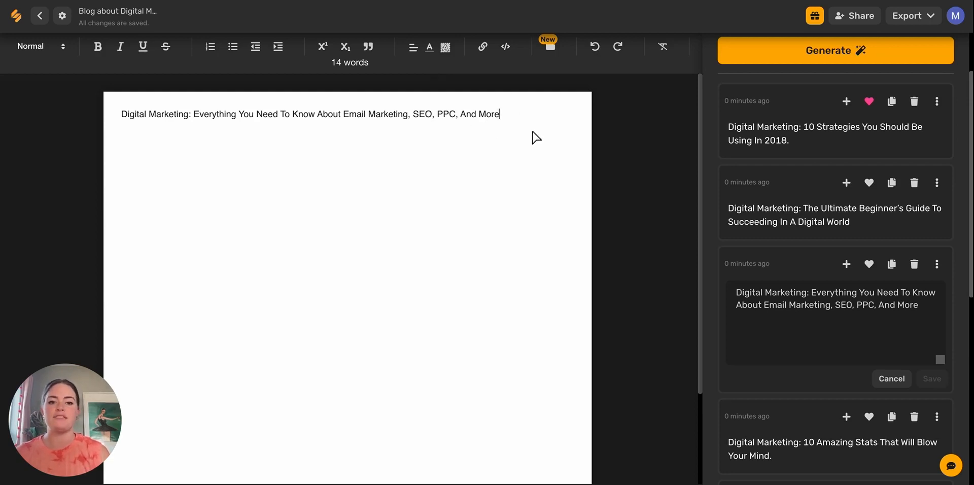
Generate introductions with the "2. Blog introduction" template, using the document's full title line as the blog topic
scroll(795, 132, up, 2)
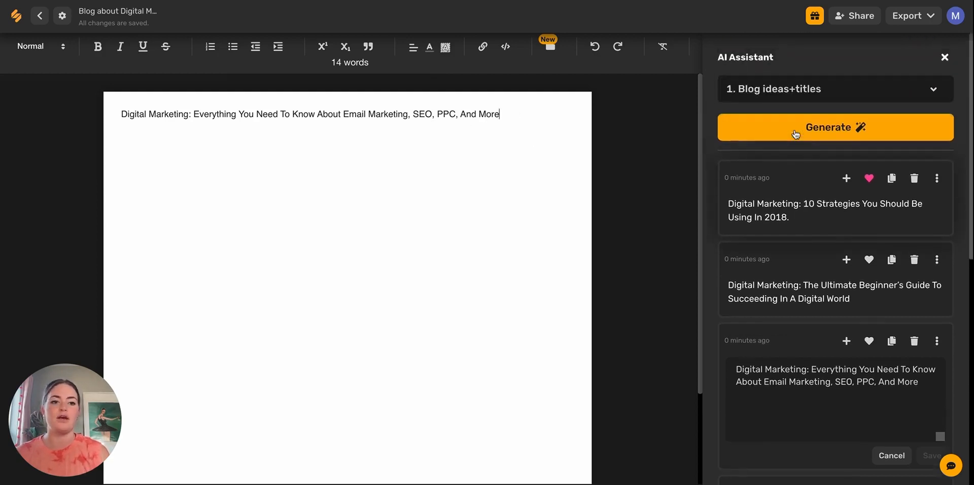
click(935, 91)
click(935, 122)
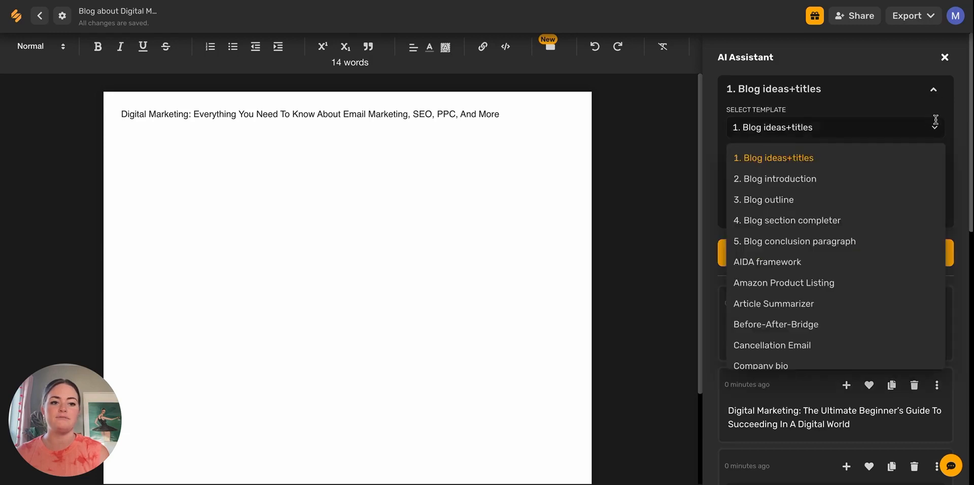
click(744, 182)
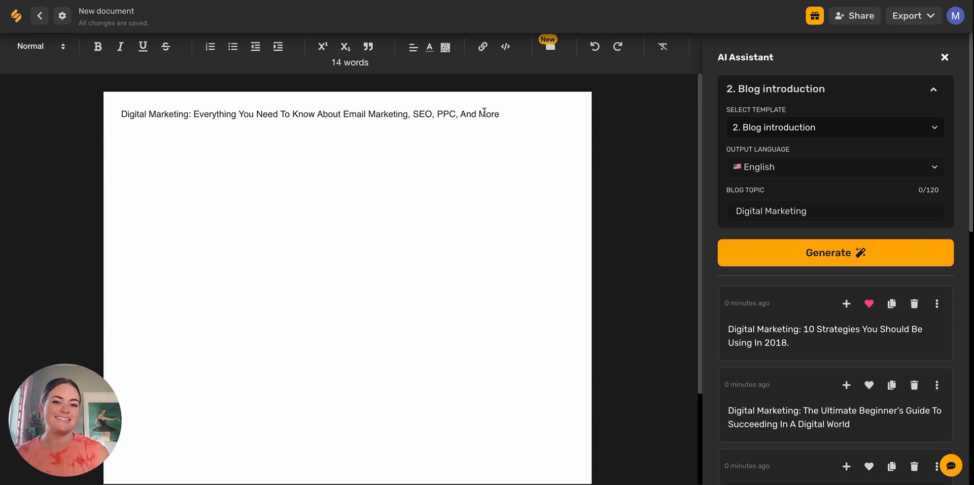
triple_click(484, 112)
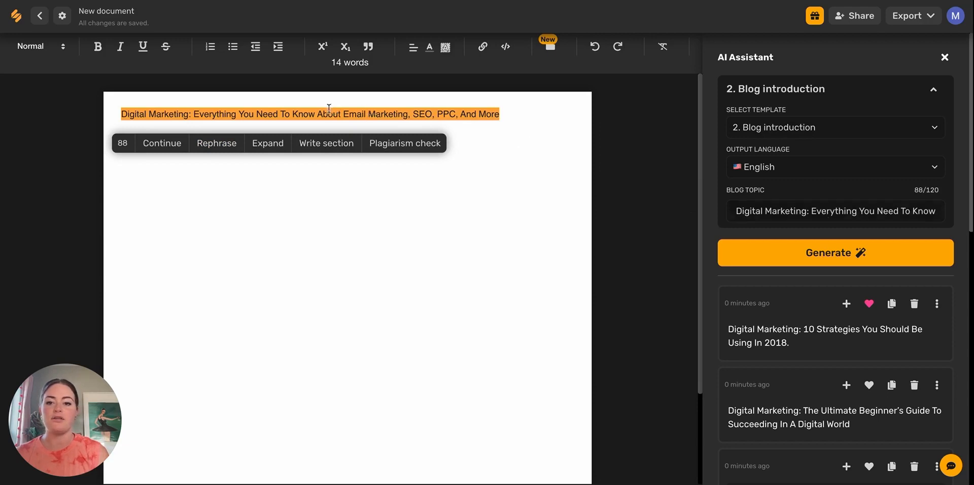
click(793, 248)
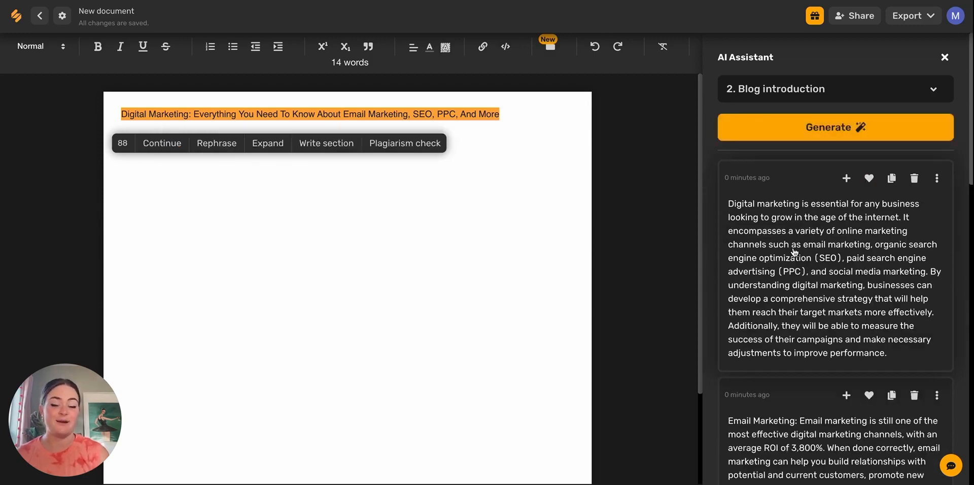
Insert the first generated introduction, starting "Digital marketing is essential for any business", below the title line in the document
click(507, 114)
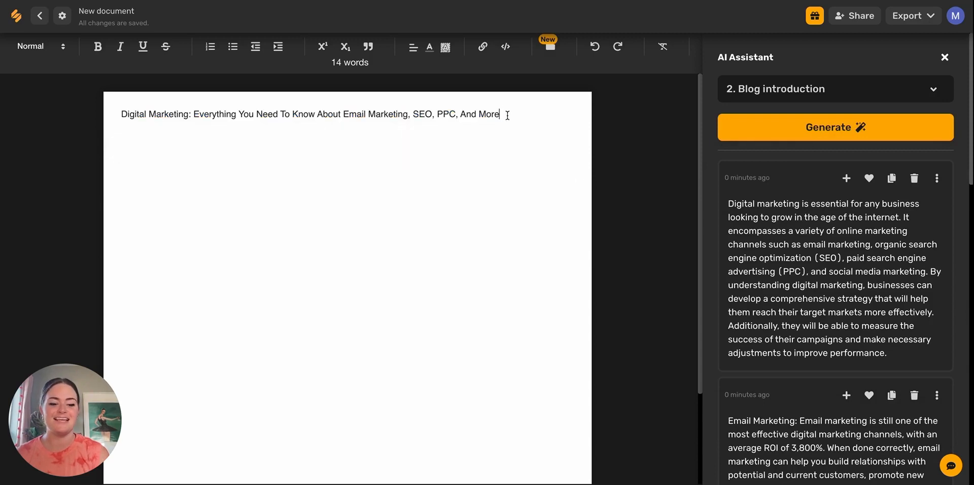
key(Return)
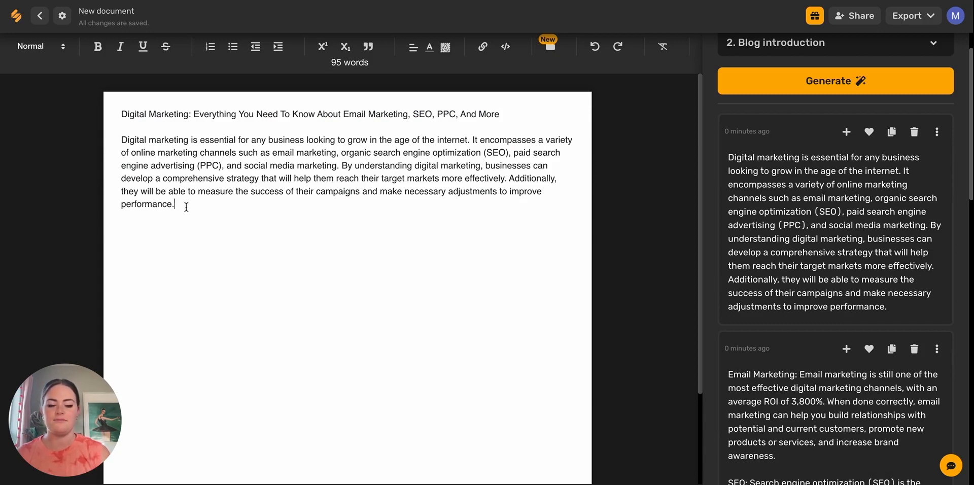
Generate outlines with the "3. Blog outline" template, using the document's full title line as the blog topic
scroll(805, 163, up, 1)
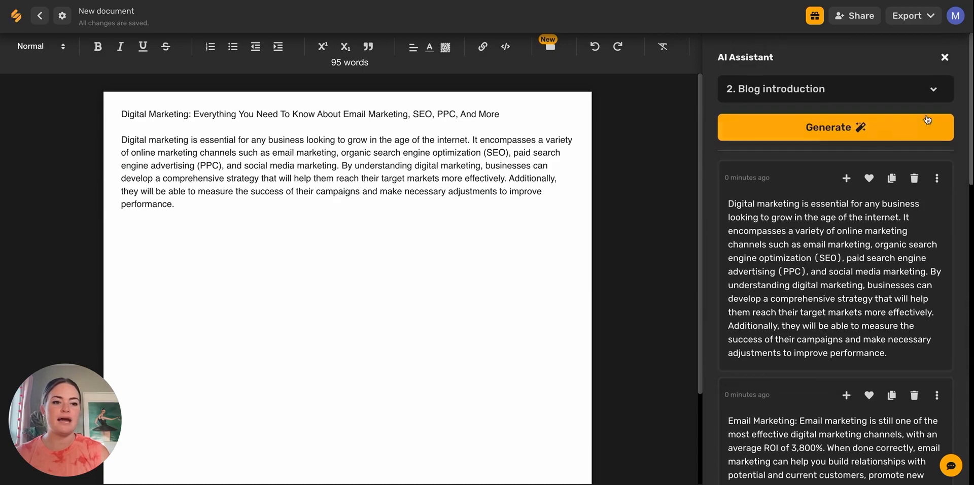
click(937, 87)
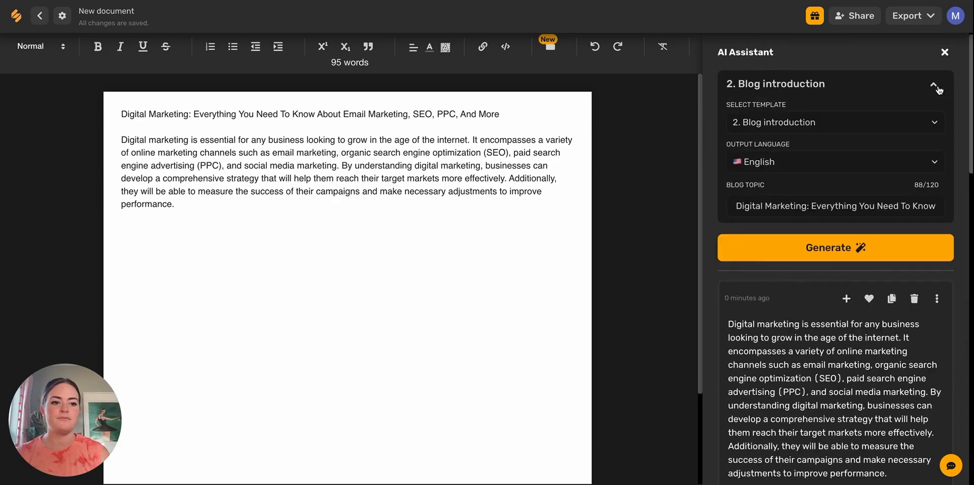
click(938, 126)
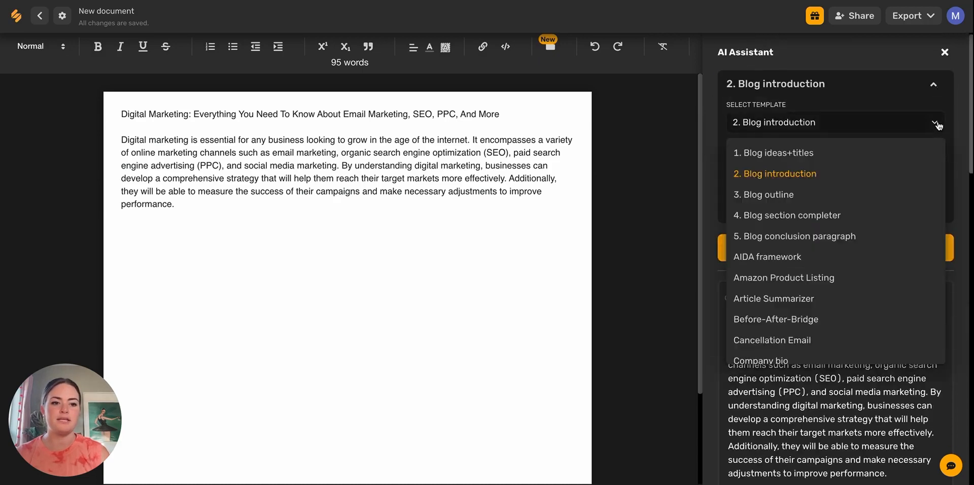
click(770, 196)
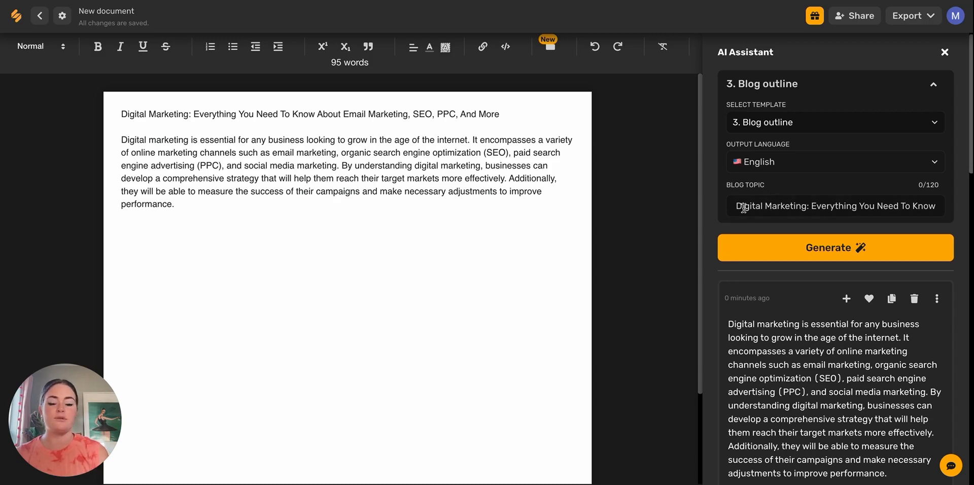
triple_click(381, 115)
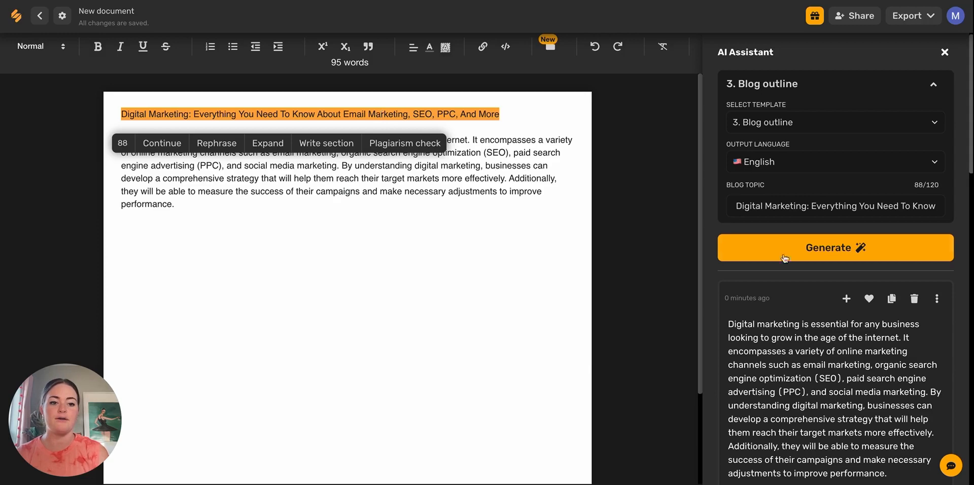
click(819, 248)
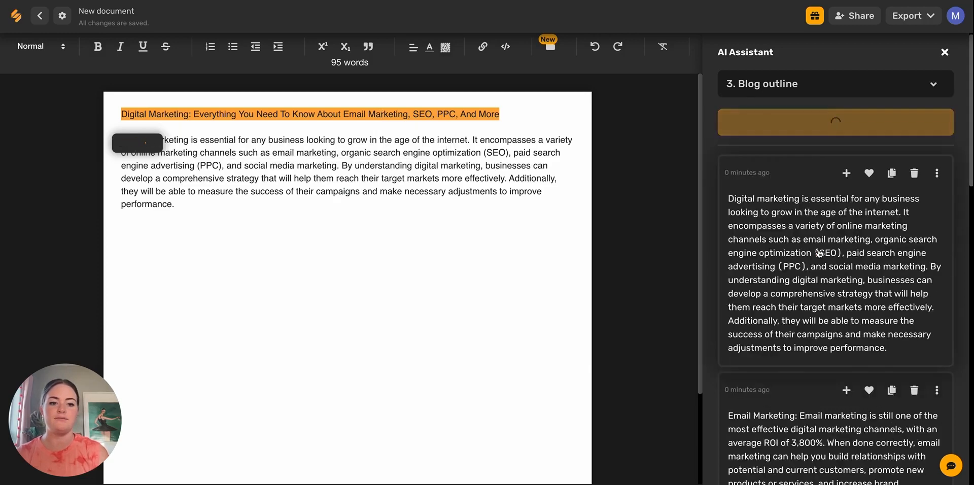
Insert the generated eight-item outline, from "What is digital marketing?" to "Measuring the success", below the introduction and add a blank line after its first item
scroll(759, 251, down, 3)
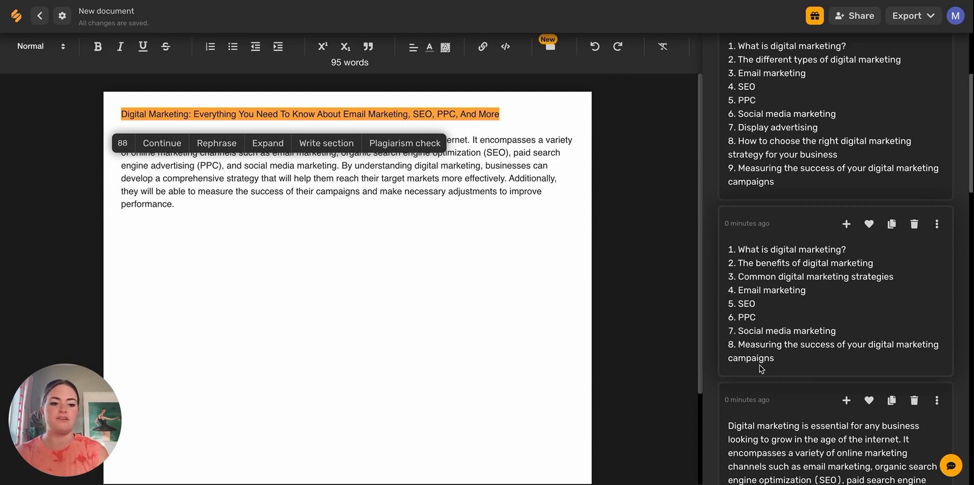
click(178, 204)
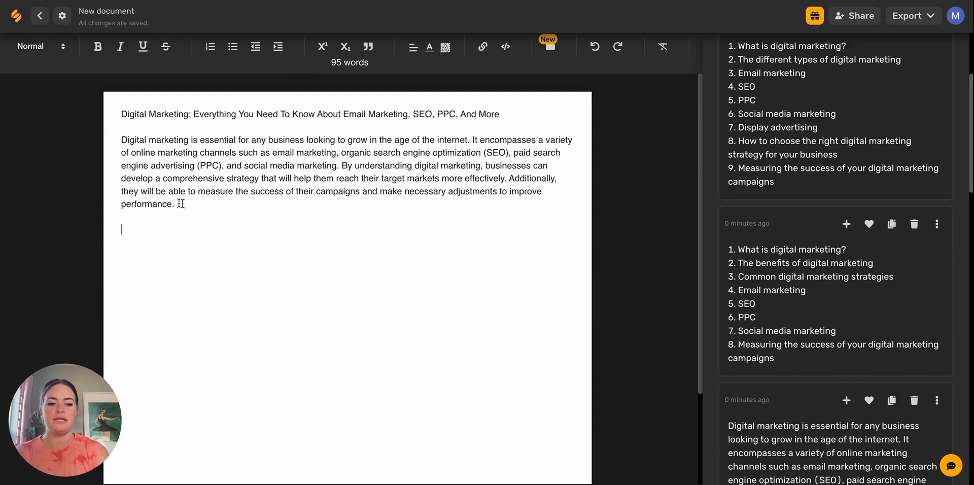
click(836, 229)
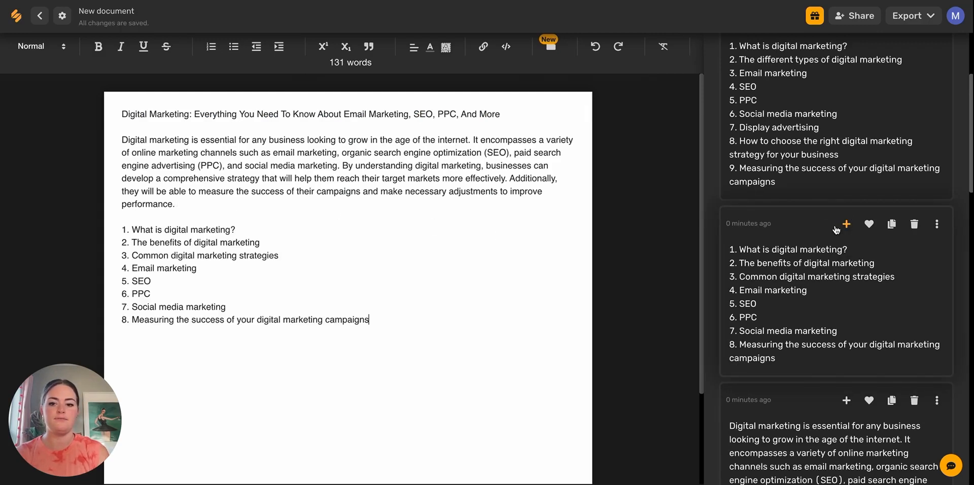
click(239, 230)
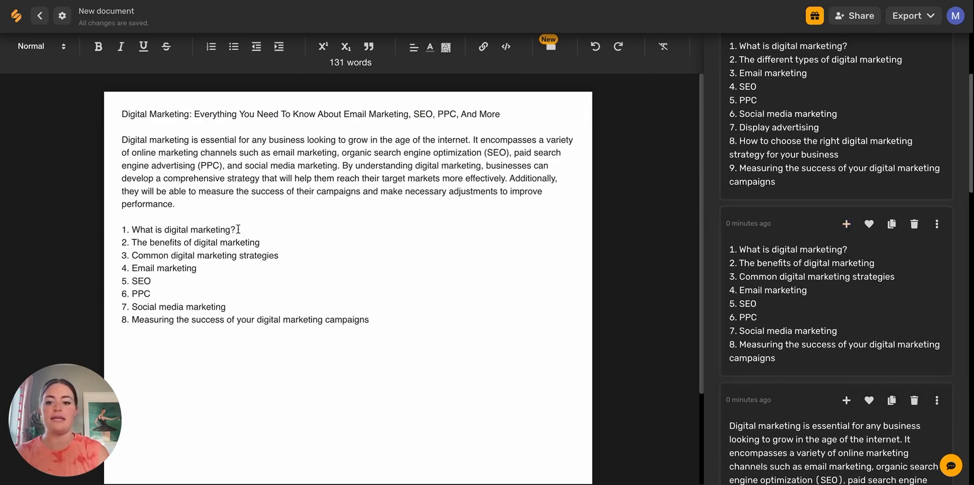
key(Return)
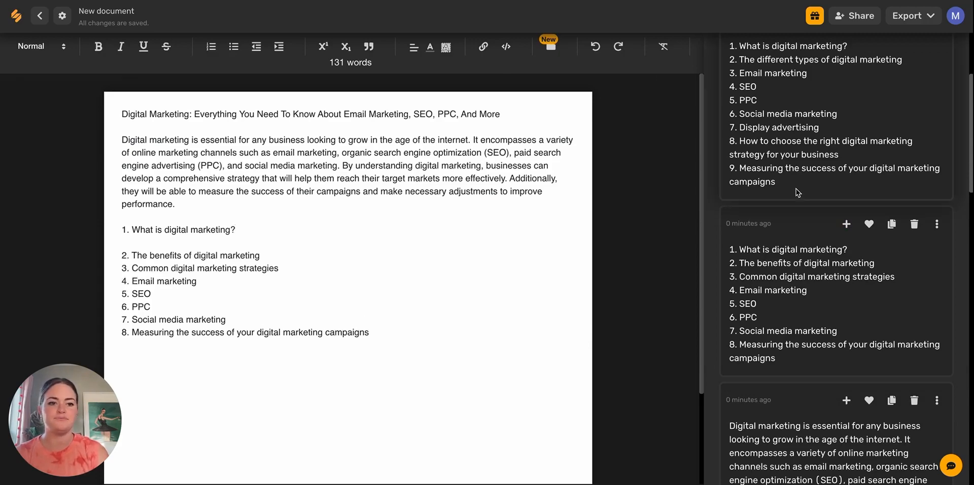
Generate section texts with the "4. Blog section completer" template, using "What is digital marketing?" from the outline as the section title
scroll(796, 189, up, 1)
scroll(796, 189, up, 3)
click(935, 92)
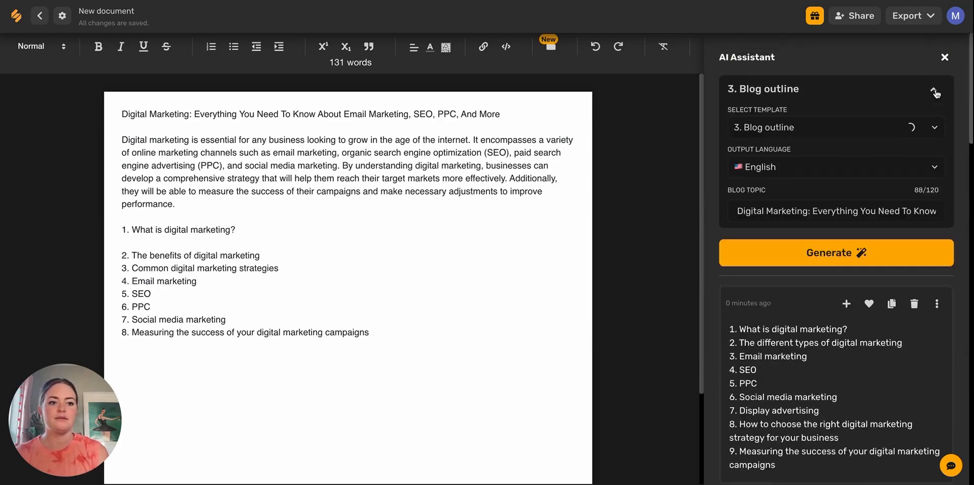
click(934, 131)
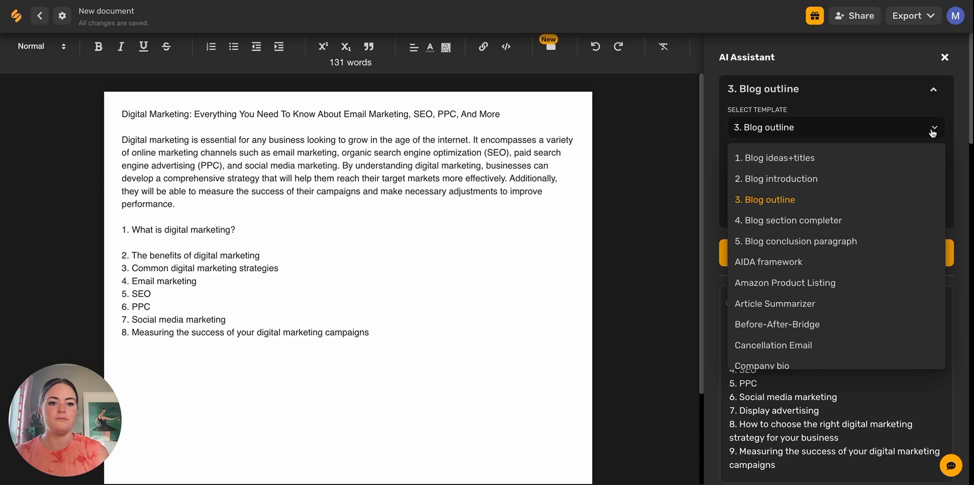
click(776, 222)
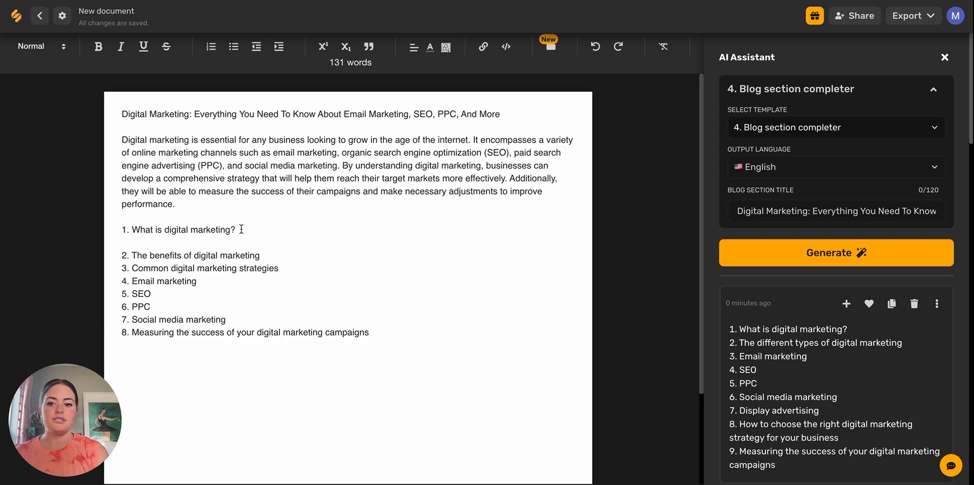
drag(241, 230, 135, 231)
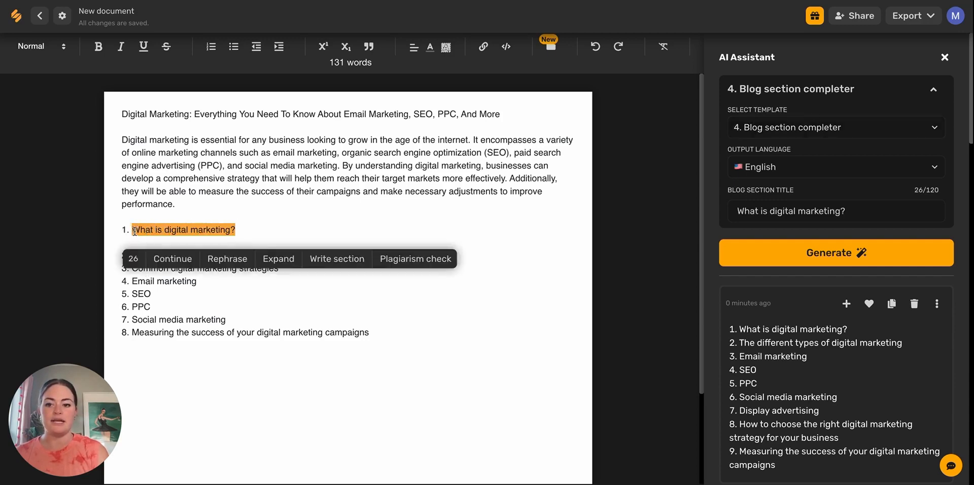
click(811, 252)
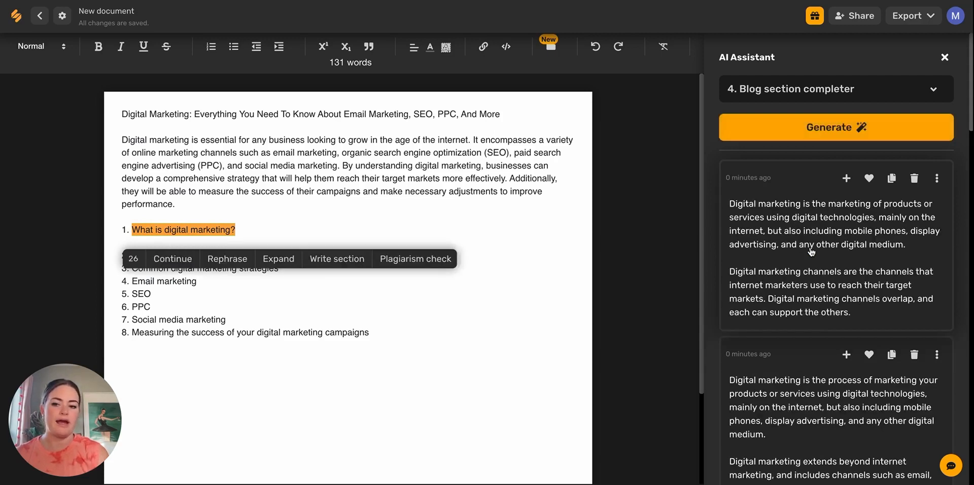
scroll(812, 251, down, 2)
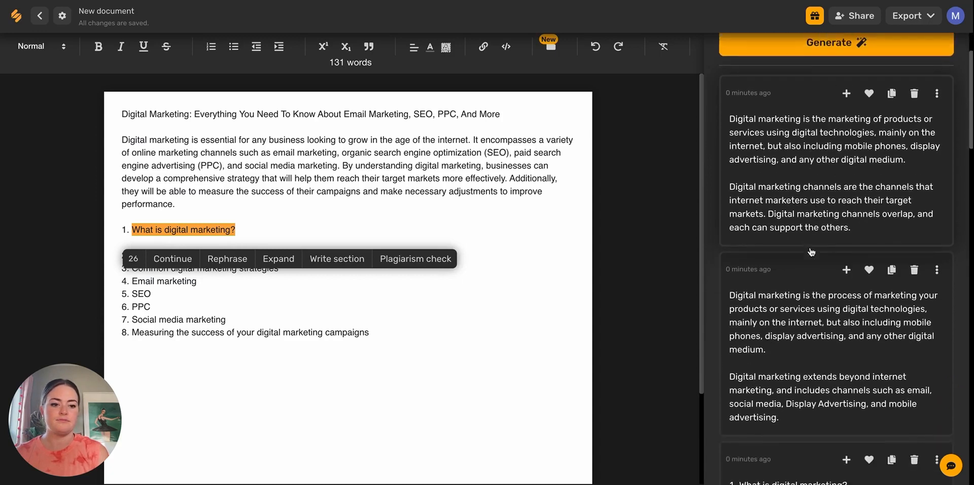
Turn "What is digital marketing?" into a bold heading without its number and add two blank lines beneath it
click(243, 231)
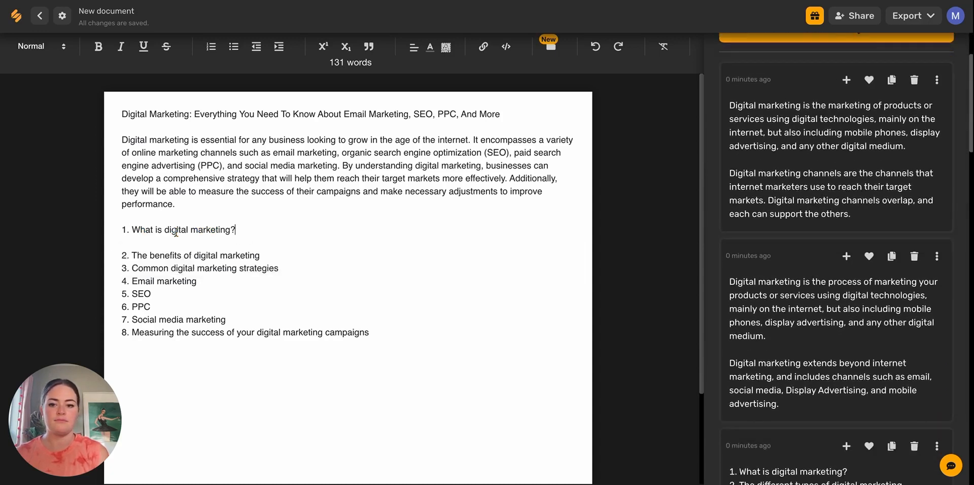
double_click(123, 230)
key(BackSpace)
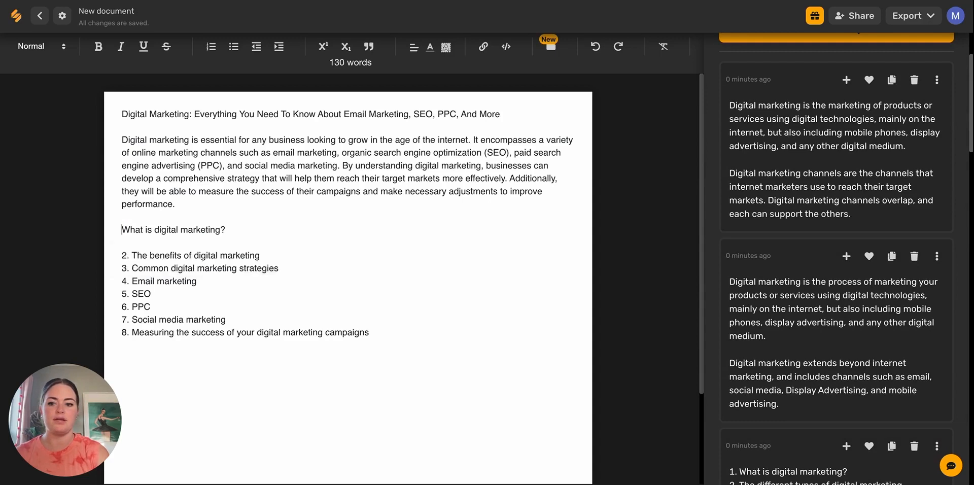
click(232, 232)
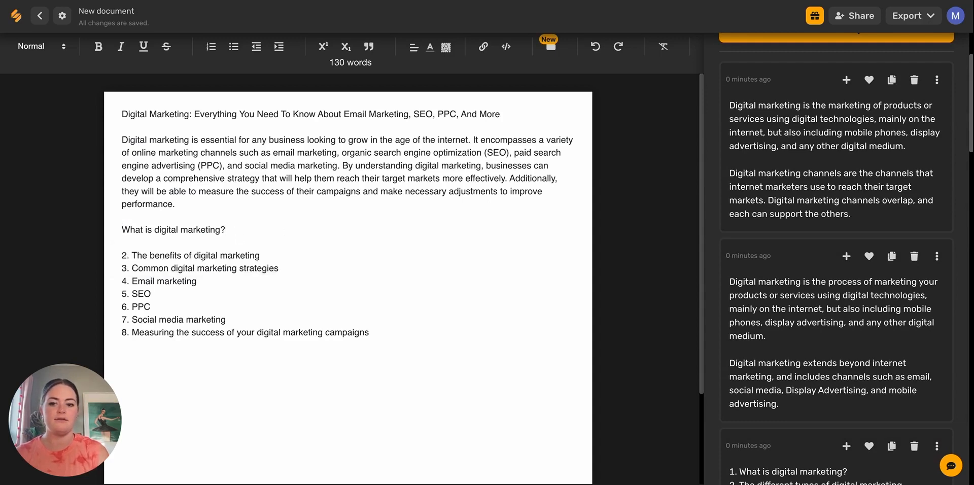
key(Return)
key(Return)
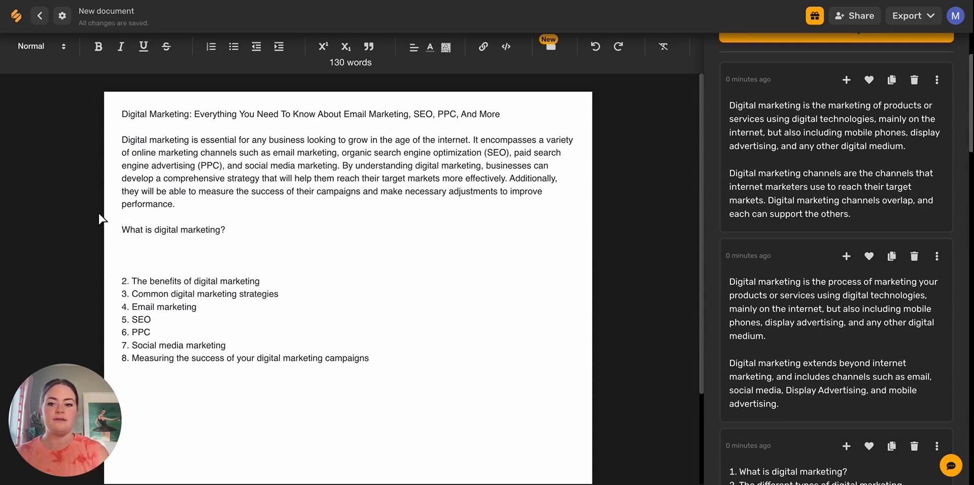
drag(227, 230, 120, 229)
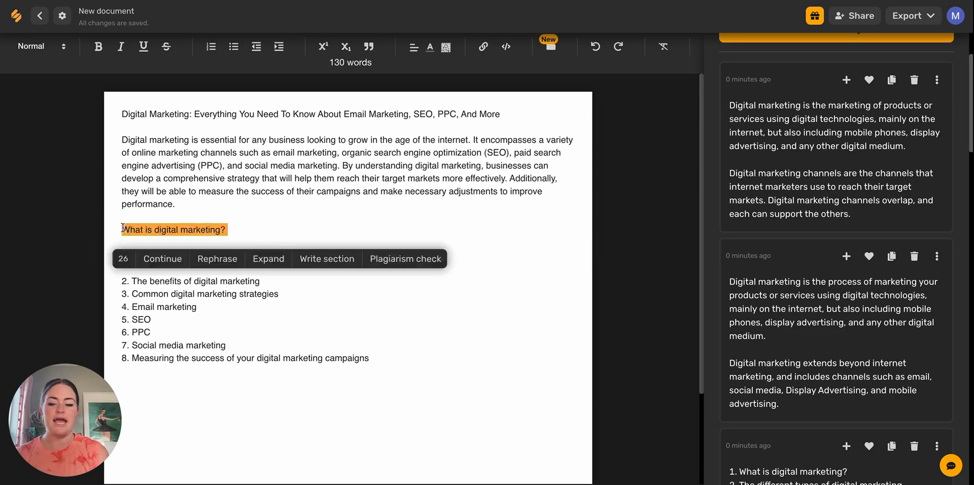
click(99, 47)
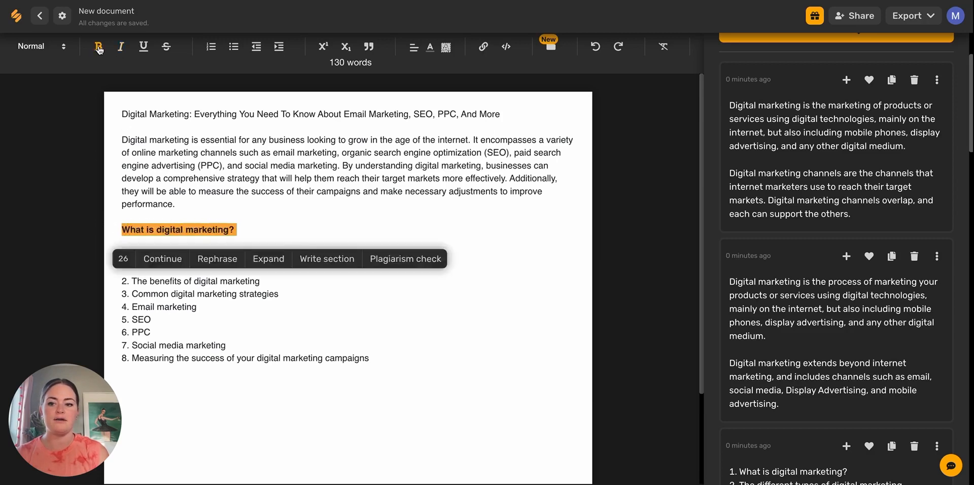
Insert the first generated section text, starting "Digital marketing is the marketing of products or services", below the bold heading
click(244, 229)
key(Return)
key(Return)
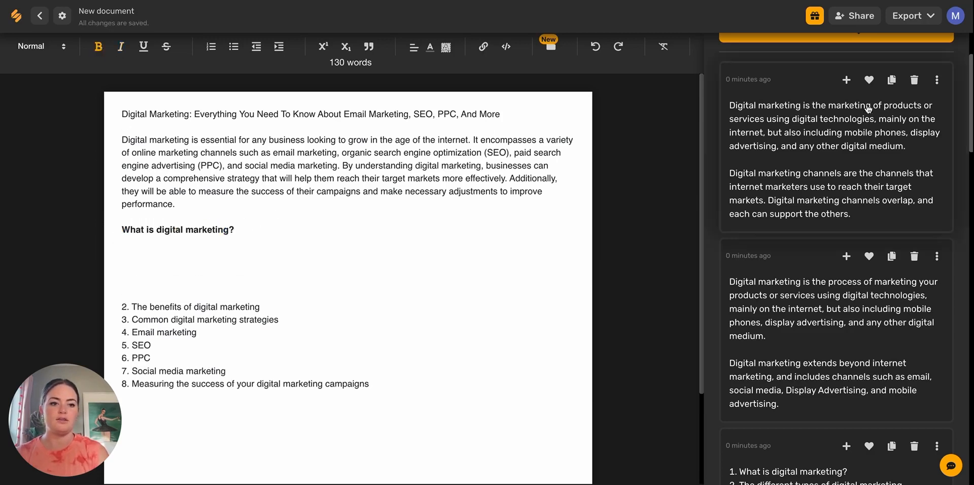
click(846, 81)
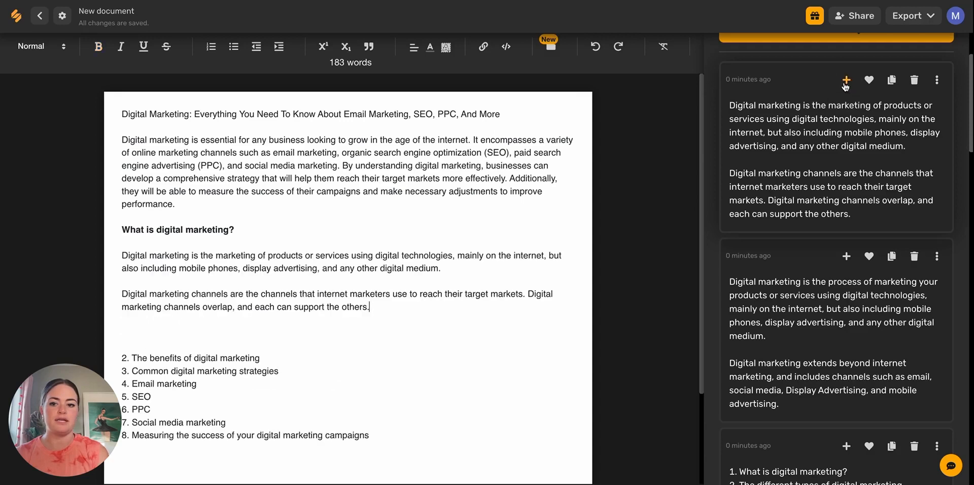
Merge the section text into one paragraph followed by a single blank line, and strip the number from "The benefits of digital marketing"
click(393, 315)
drag(130, 345, 122, 346)
key(BackSpace)
key(BackSpace)
key(BackSpace)
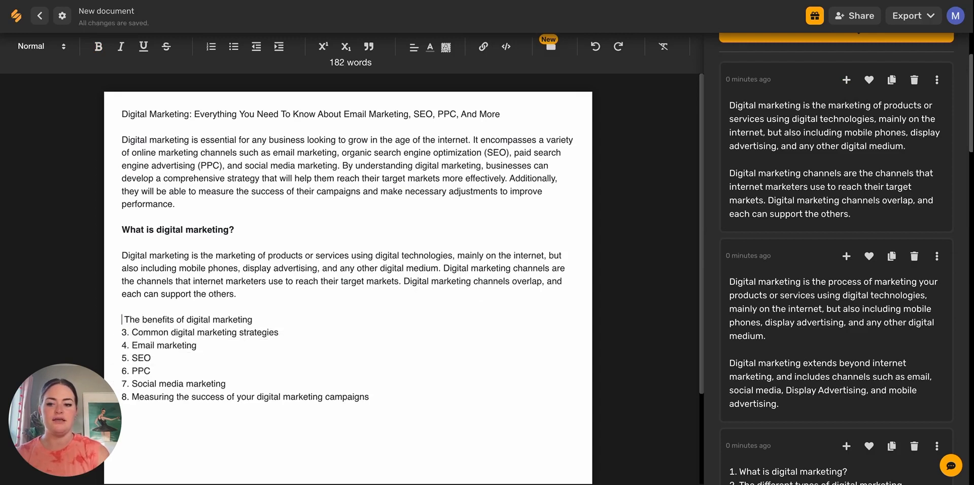
click(125, 320)
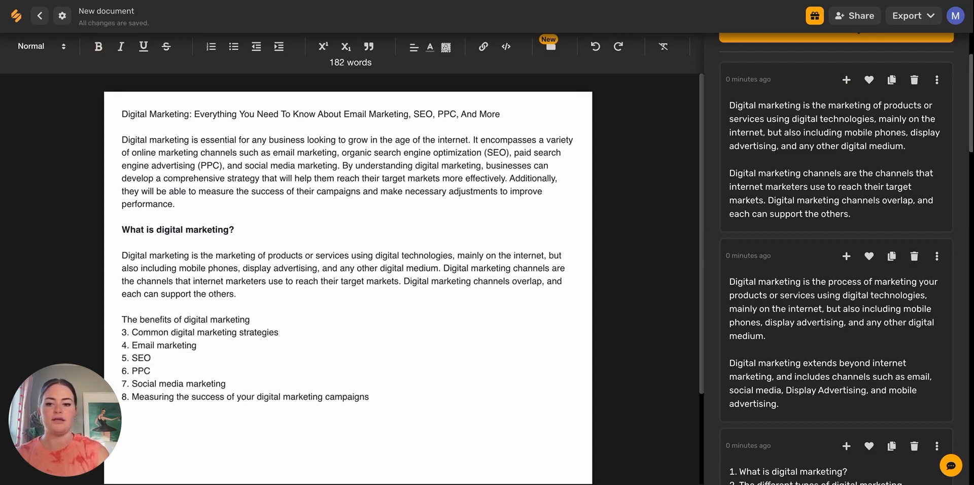
key(BackSpace)
Generate a continuation of the whole paragraph under "What is digital marketing?" with Continue
drag(251, 319, 123, 323)
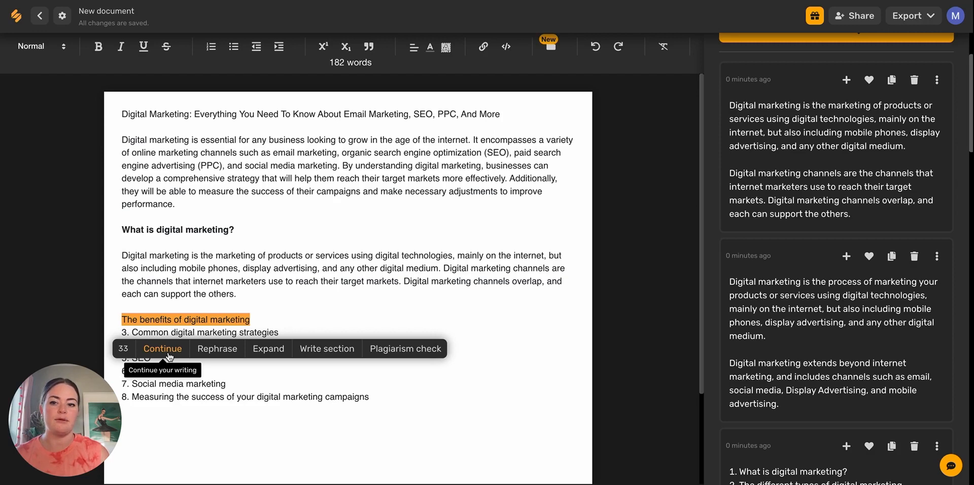
drag(234, 295, 119, 262)
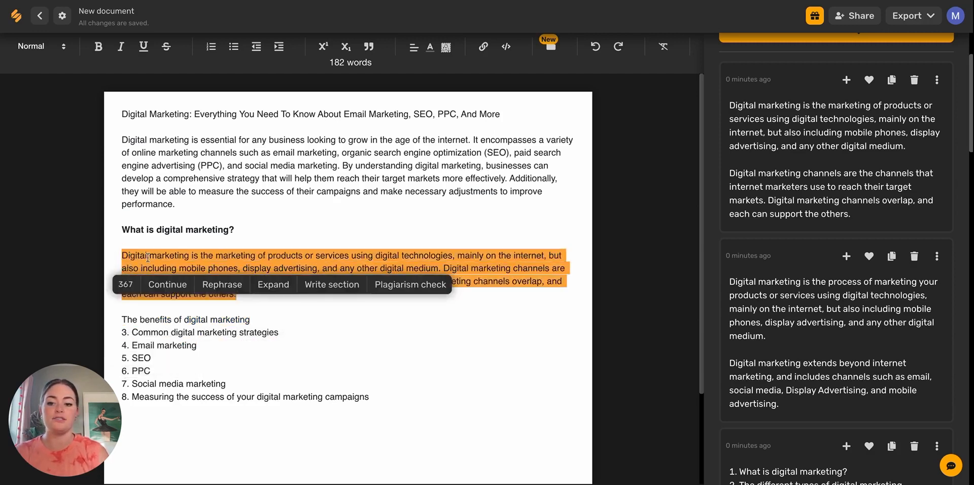
click(174, 288)
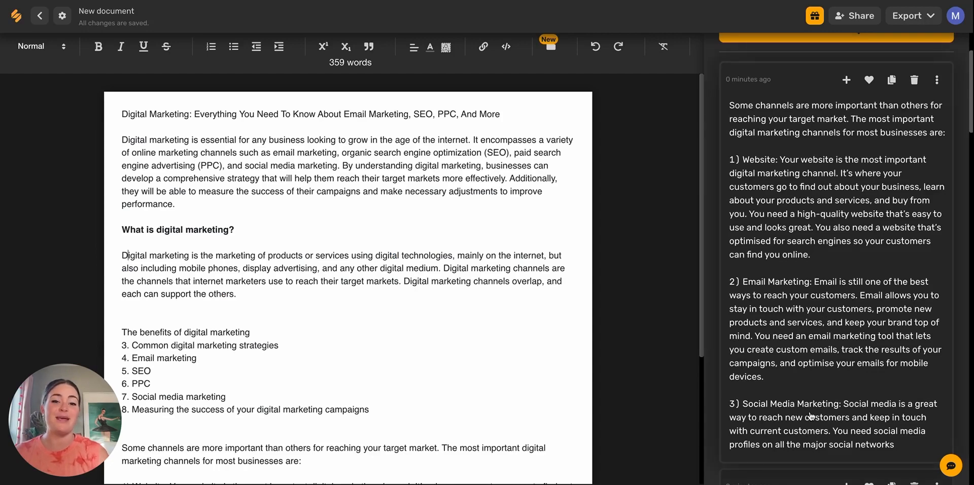
click(244, 300)
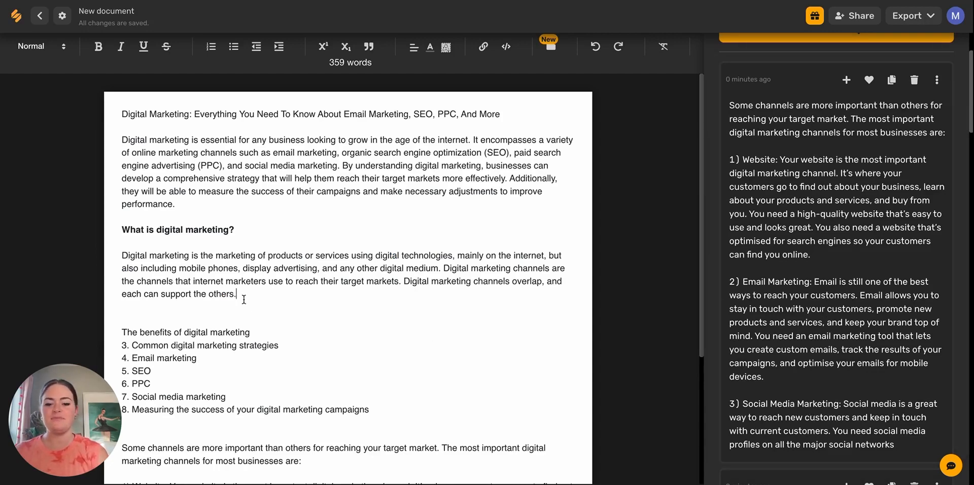
key(Return)
key(BackSpace)
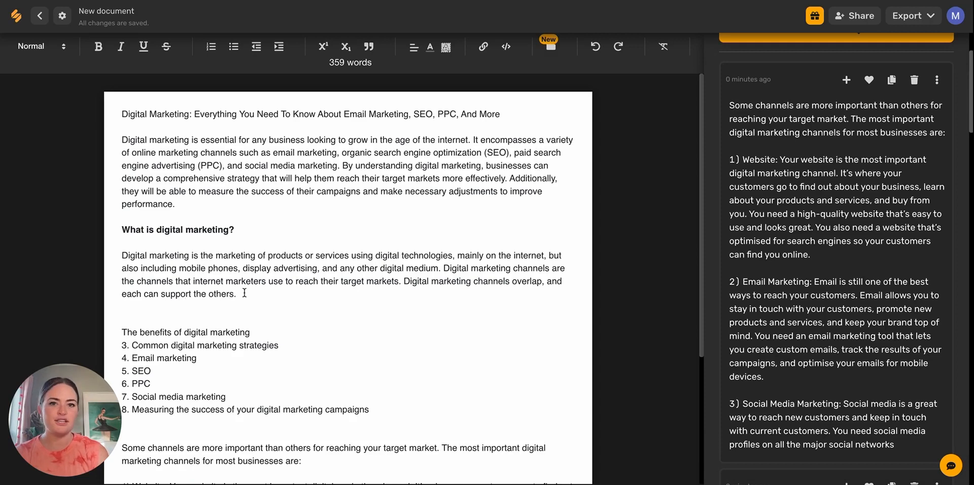
Rephrase the last two sentences of the "What is digital marketing?" paragraph, starting at "Digital marketing channels are the channels"
drag(237, 294, 441, 268)
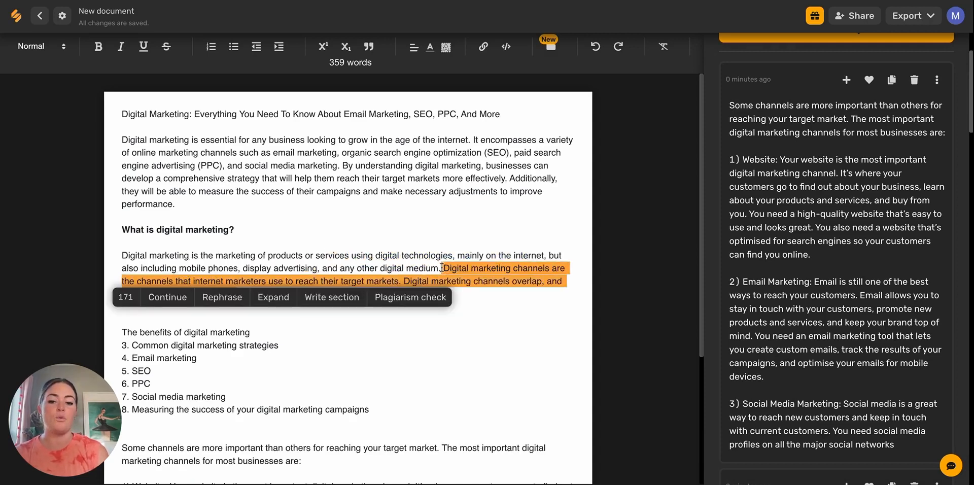
click(222, 298)
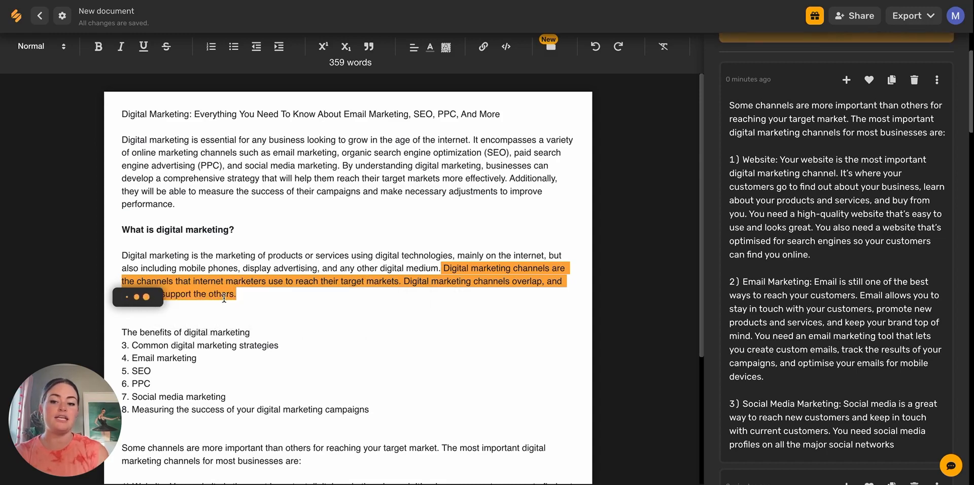
scroll(843, 241, up, 1)
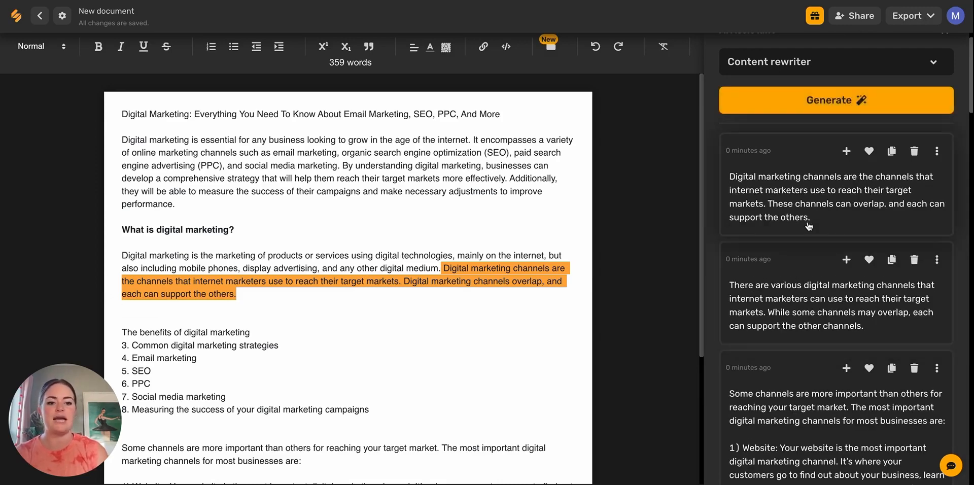
click(242, 295)
drag(242, 295, 441, 267)
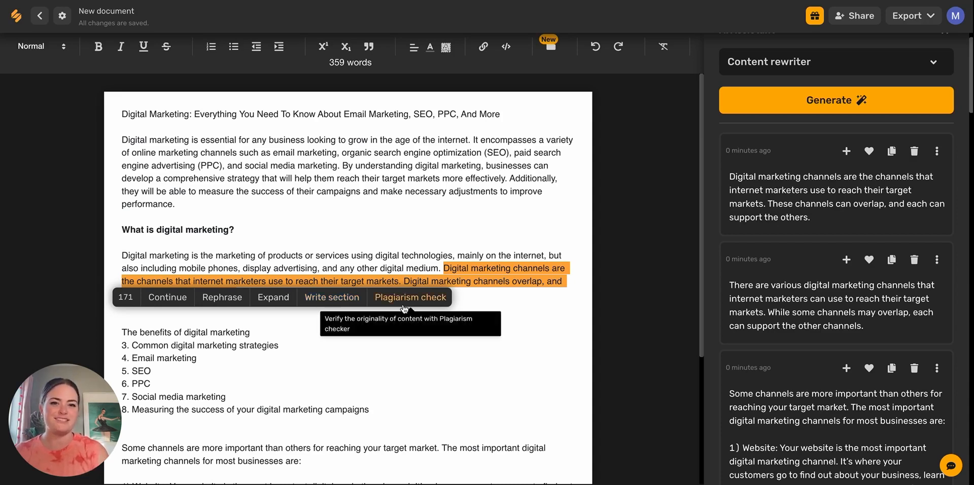
click(236, 326)
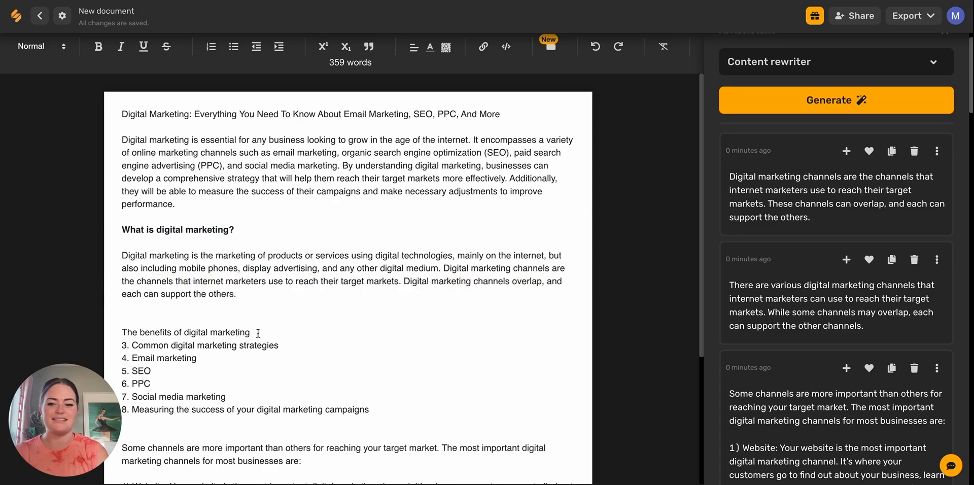
Generate section texts for "The benefits of digital marketing" with Write section and add two blank lines below that line in the document
drag(258, 333, 121, 333)
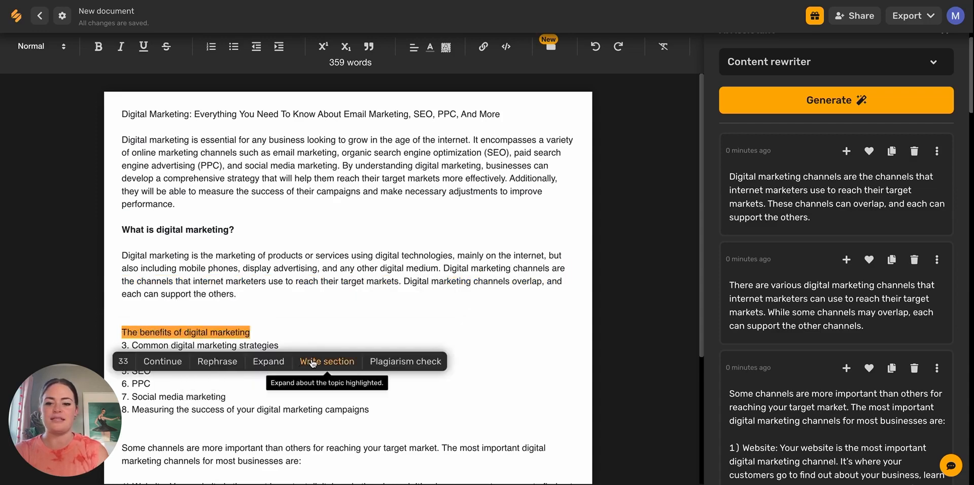
click(312, 362)
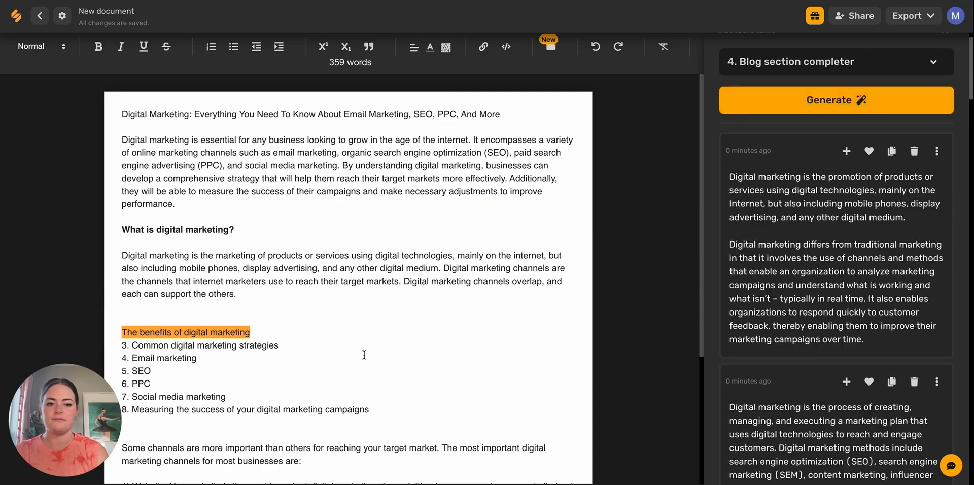
click(259, 331)
key(Return)
key(Return)
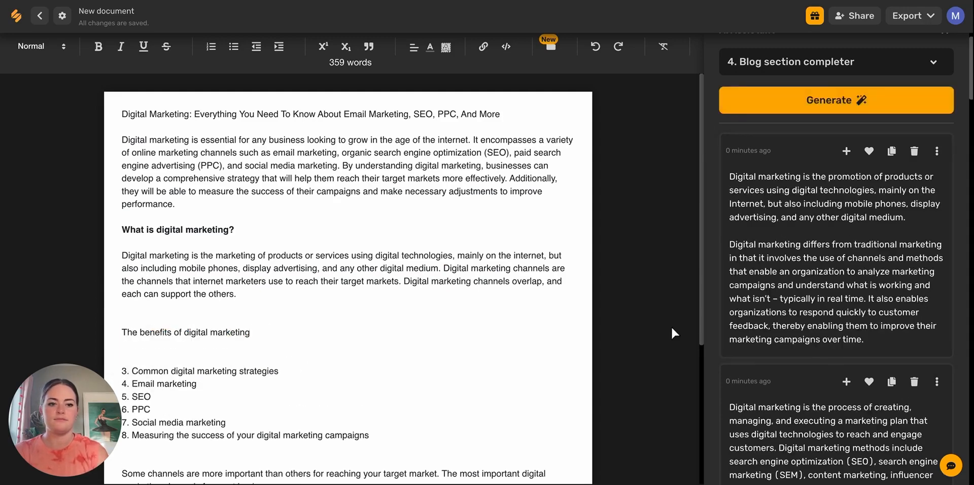
scroll(808, 319, down, 3)
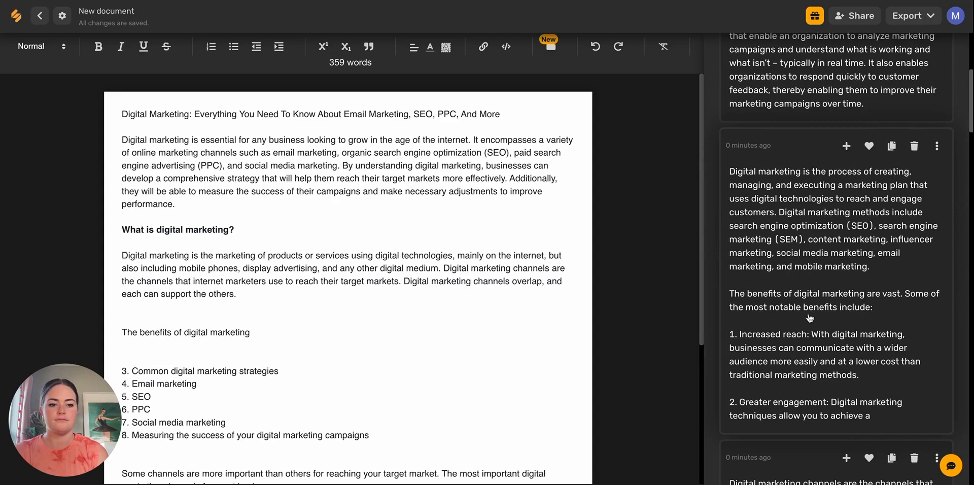
Insert the generated digital marketing section under "The benefits of digital marketing" and generate a continuation of it with Continue
click(847, 146)
scroll(202, 364, down, 3)
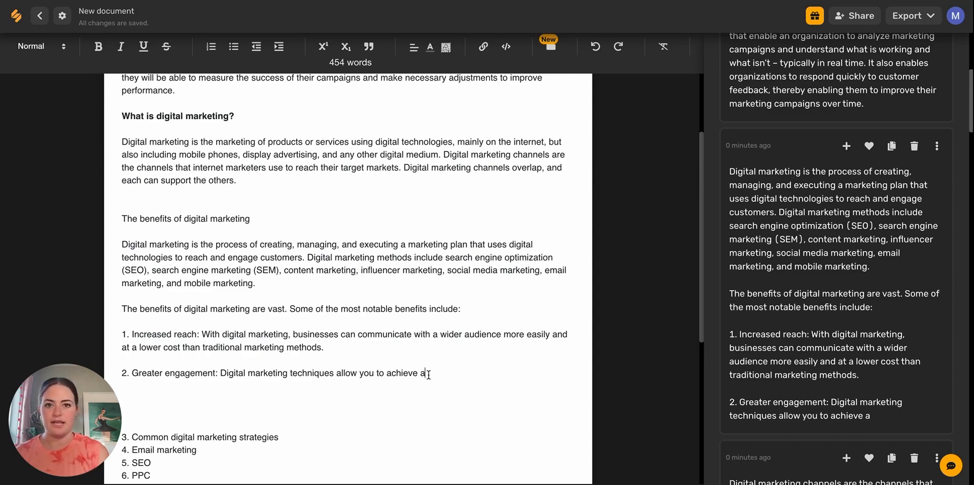
drag(429, 375, 122, 252)
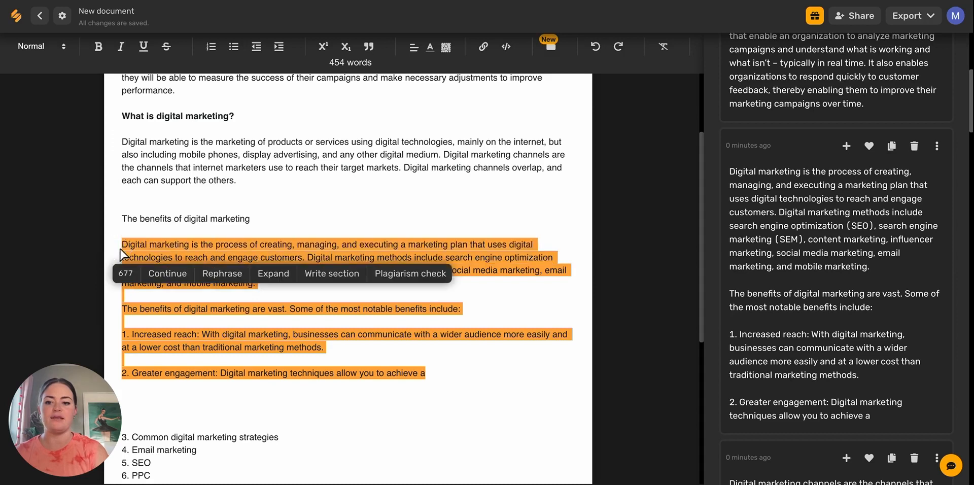
click(168, 276)
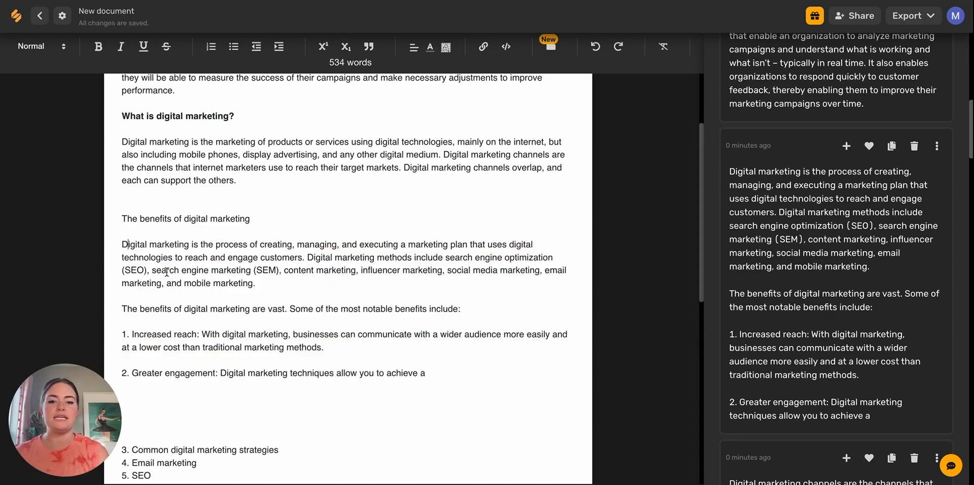
scroll(818, 248, up, 8)
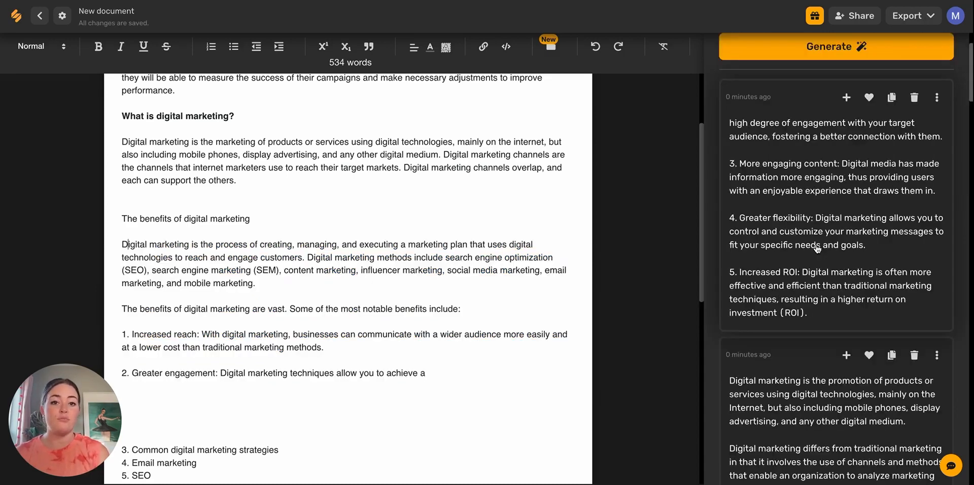
click(847, 98)
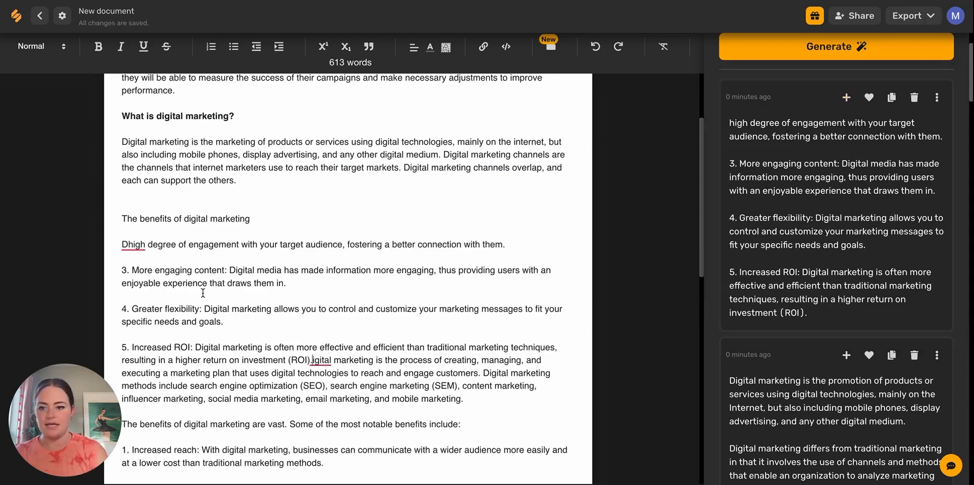
click(128, 245)
key(BackSpace)
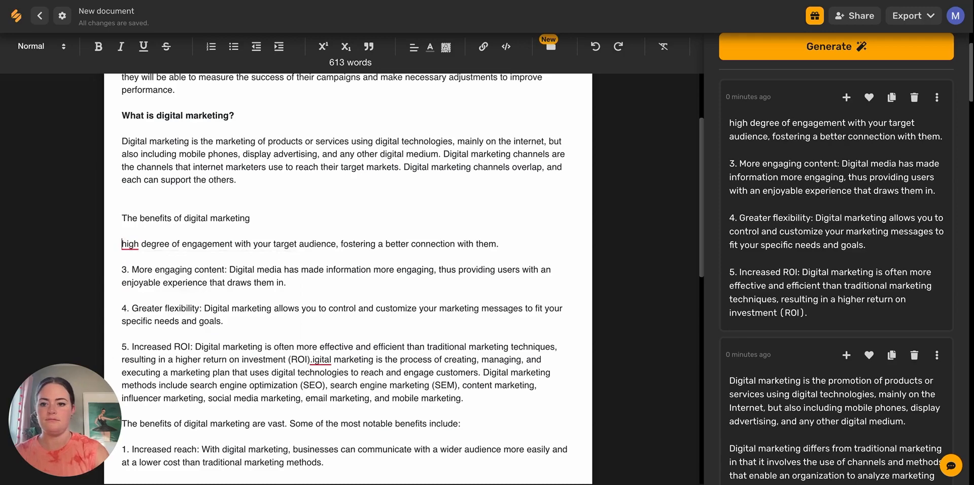
key(ctrl+z)
key(ctrl+z)
key(ctrl+z)
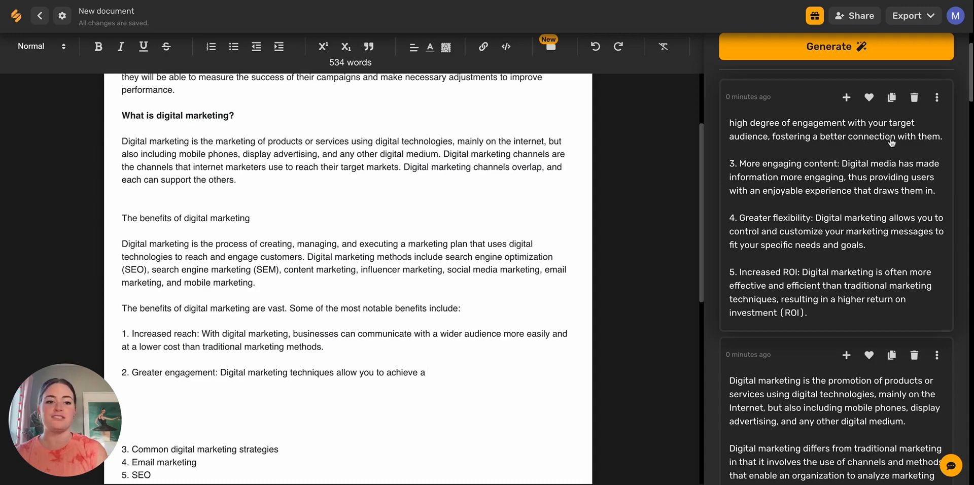
Append the generated continuation after "Digital marketing techniques allow you to achieve a" in the greater engagement item
click(845, 99)
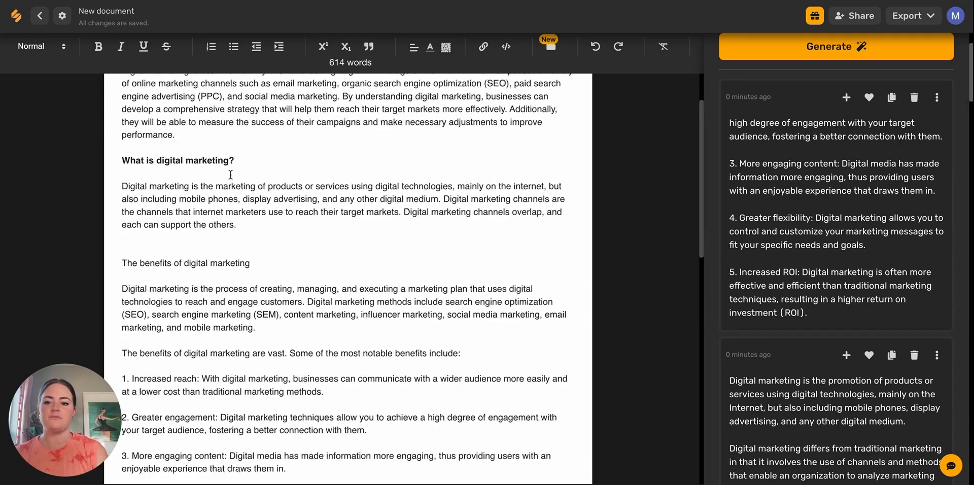
scroll(241, 304, down, 7)
scroll(240, 304, up, 1)
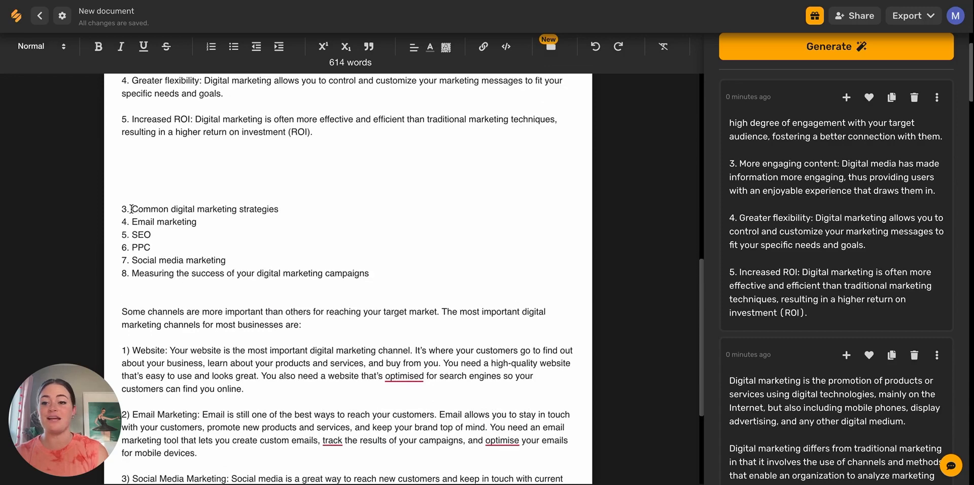
Strip the number from "Common digital marketing strategies" and remove the surplus blank lines above it
drag(132, 209, 122, 212)
key(BackSpace)
key(BackSpace)
key(BackSpace)
key(BackSpace)
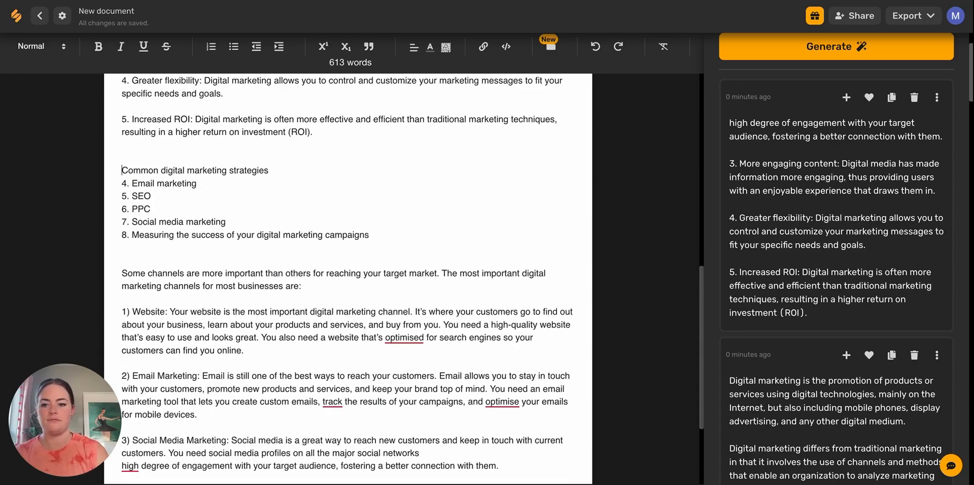
Remove the "Common digital marketing strategies" line and strip the number from "Email marketing"
click(274, 170)
key(Return)
drag(187, 279, 120, 282)
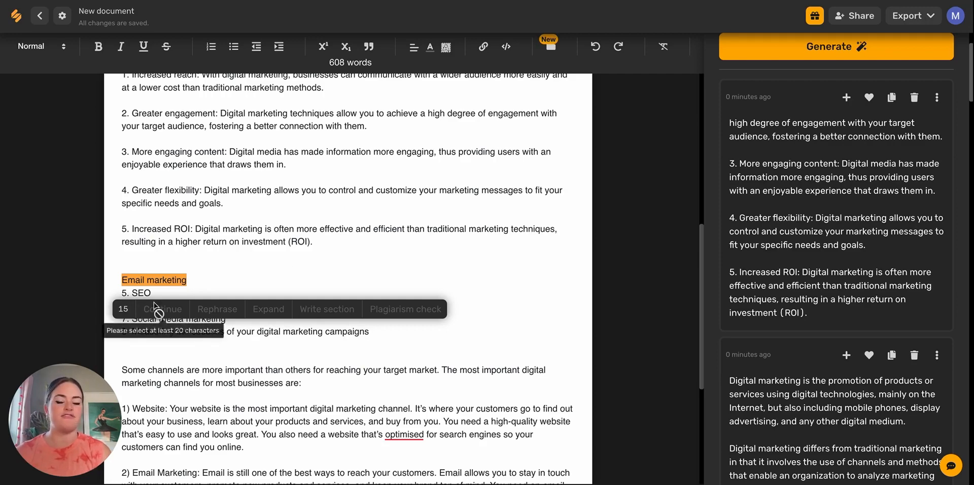
Prefix "Email marketing" with "Everything you need to know about digital marketing -" and generate text from the whole line with Continue
click(123, 279)
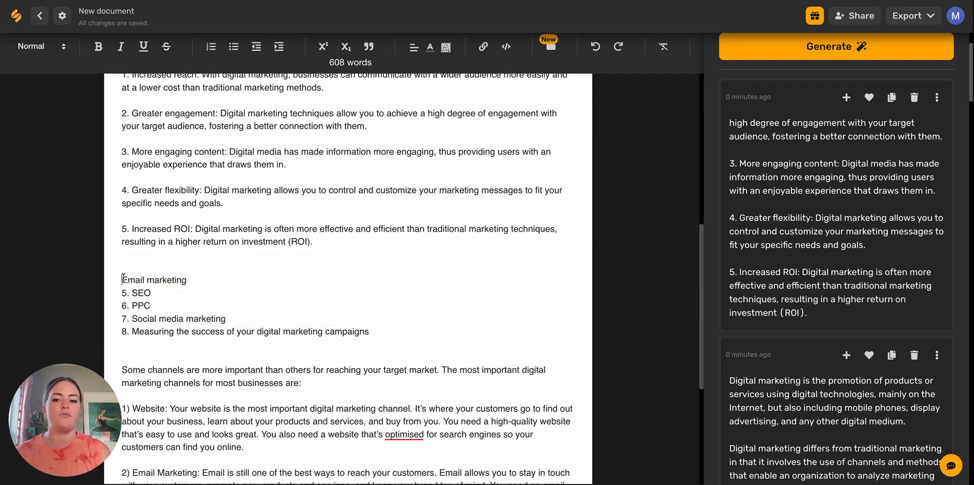
text(HO)
key(BackSpace)
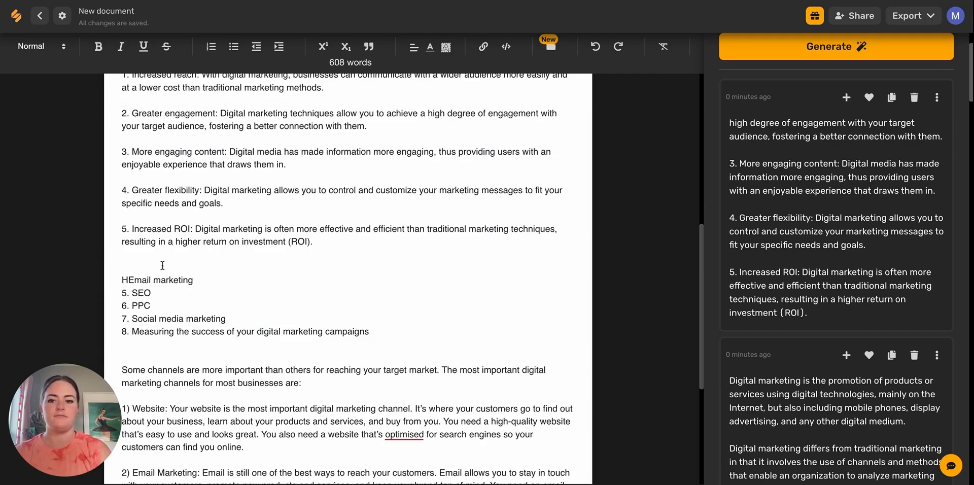
scroll(161, 265, up, 7)
key(BackSpace)
text(Everything you need to know about digita)
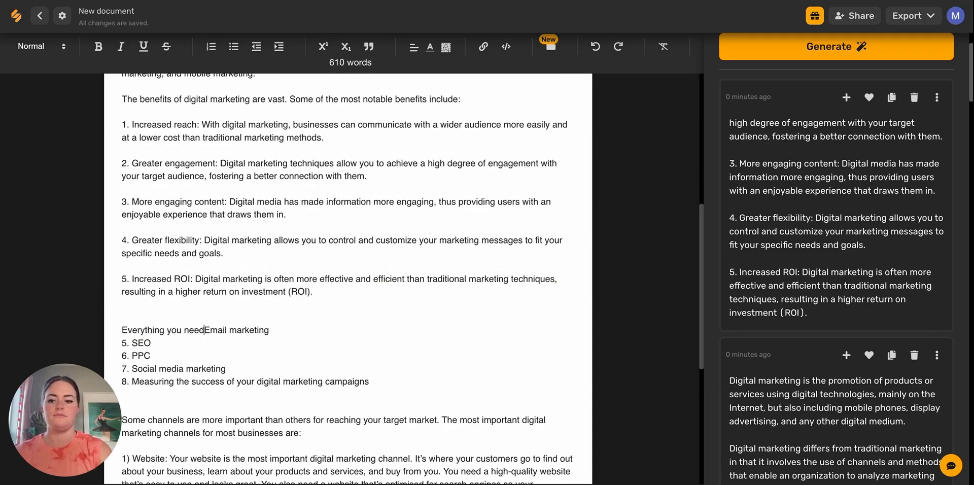
text(l marketing -)
drag(402, 330, 122, 330)
click(162, 358)
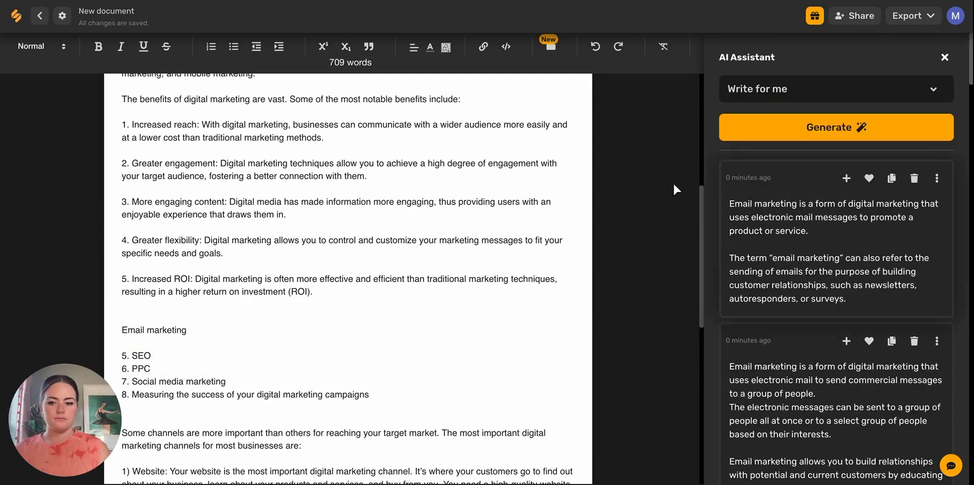
Add two line breaks below "Email marketing" and insert the second generated text, about sending commercial messages to a group of people
click(192, 329)
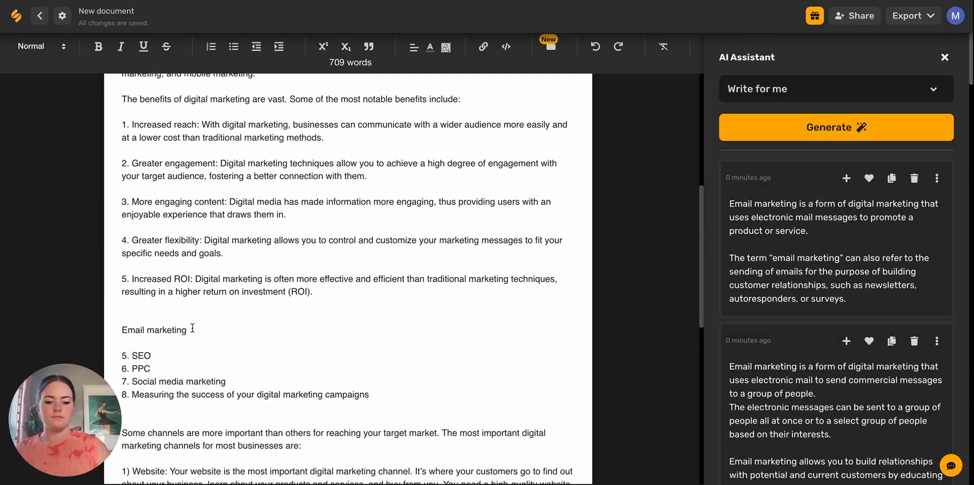
key(Return)
key(Return)
click(845, 342)
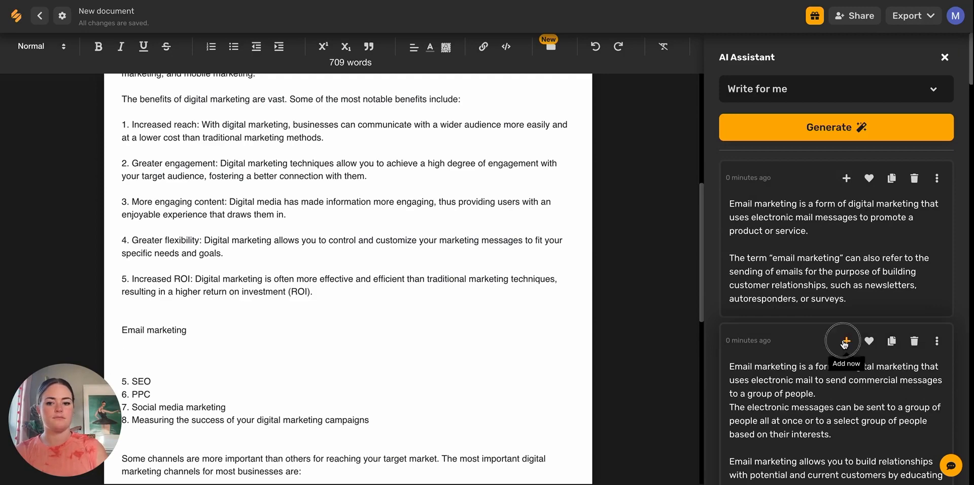
scroll(237, 337, down, 2)
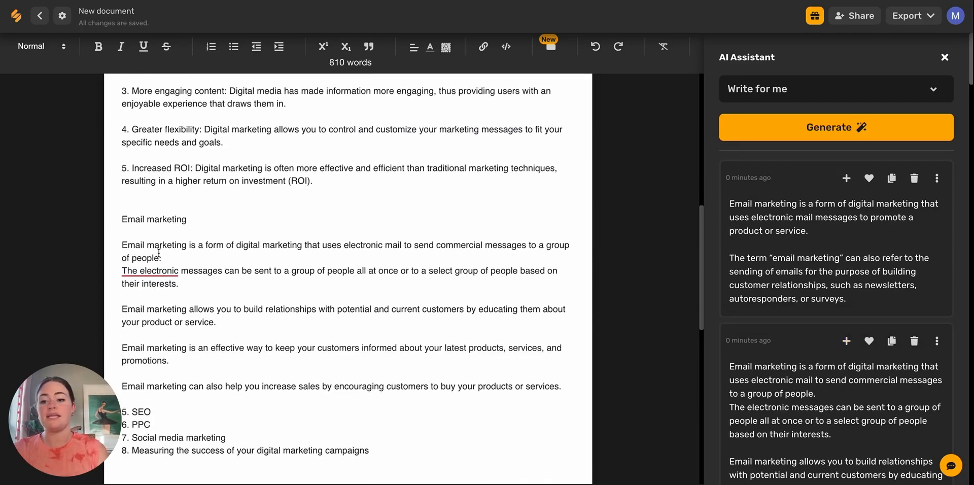
Delete the opening email marketing definition and the gap it leaves, and merge the following two paragraphs into one
drag(179, 283, 113, 253)
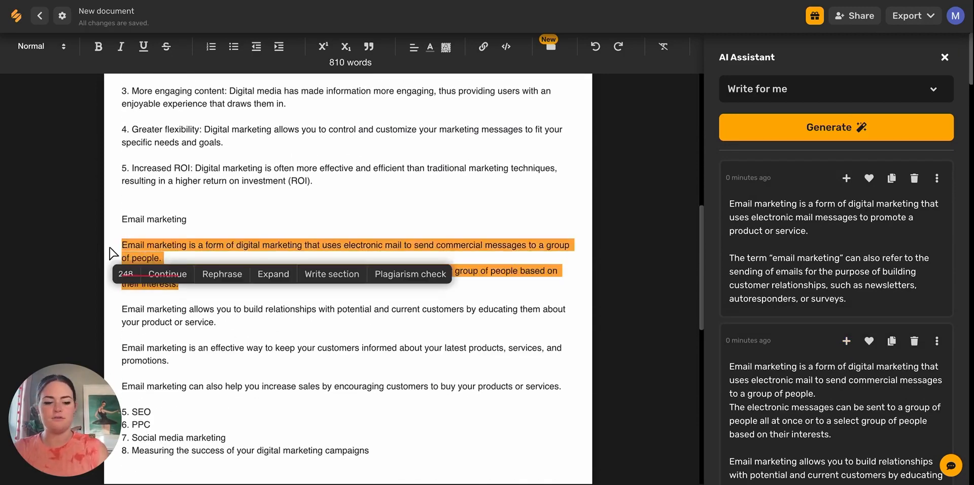
key(BackSpace)
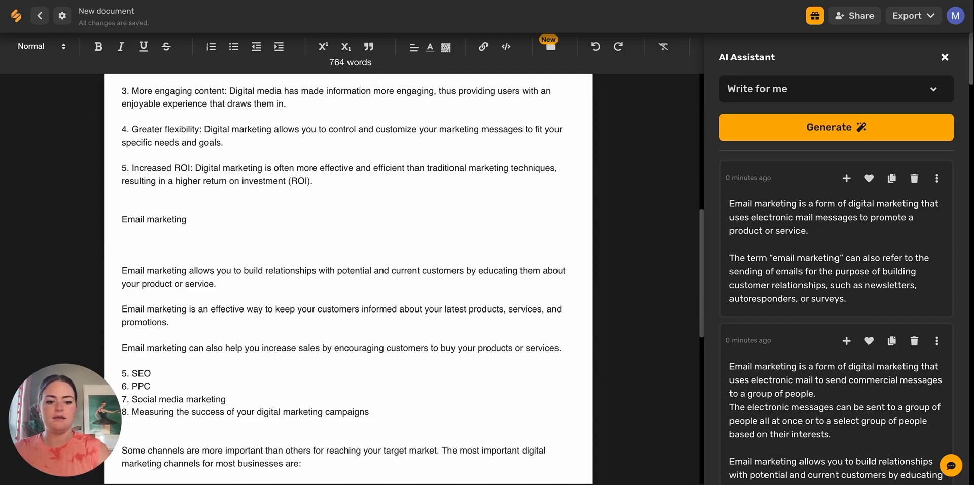
key(BackSpace)
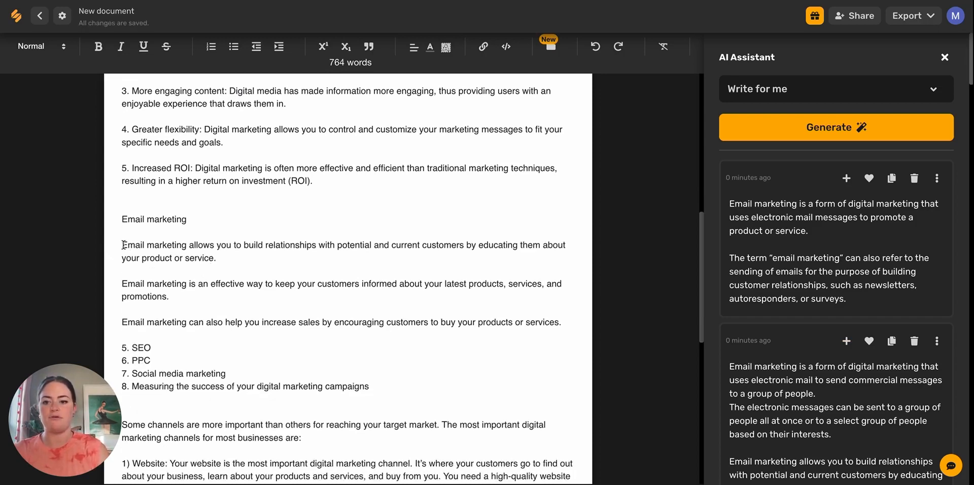
click(122, 286)
key(BackSpace)
key(BackSpace)
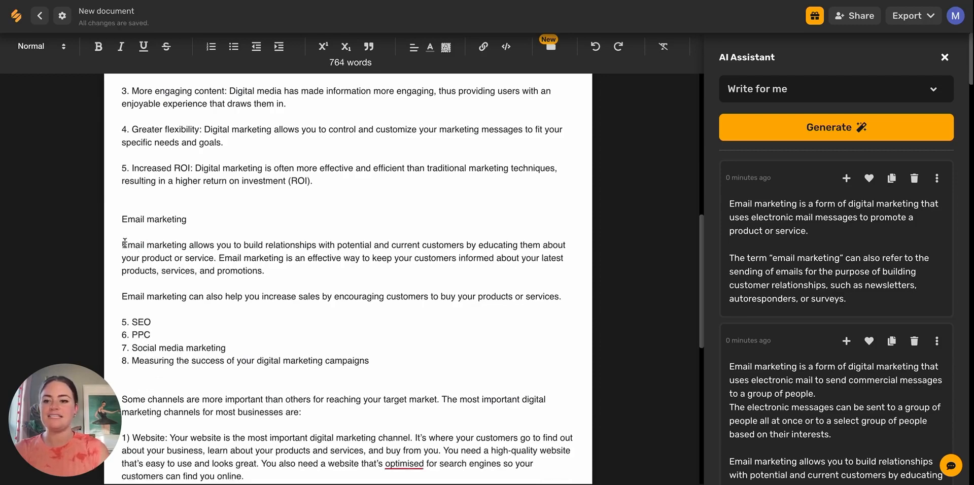
Generate more text from the email marketing paragraphs with Write section and append the first result after a space
drag(125, 244, 576, 300)
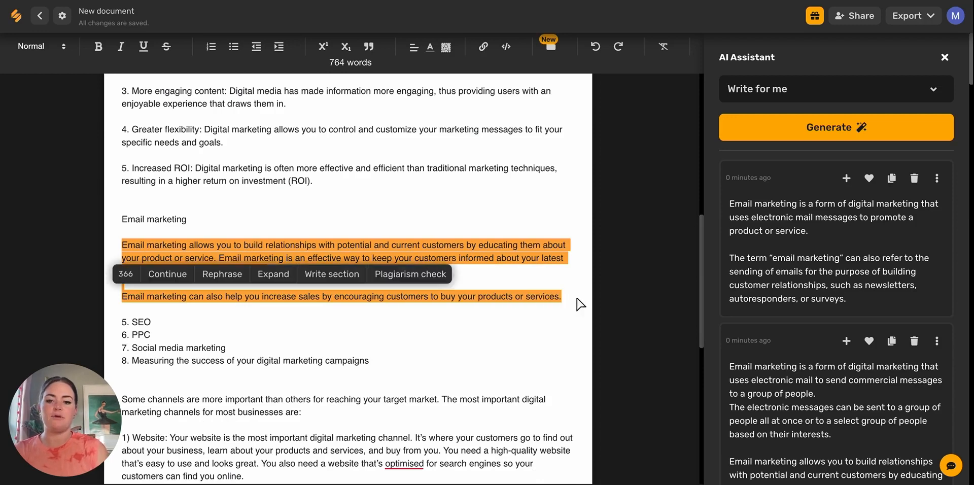
click(235, 281)
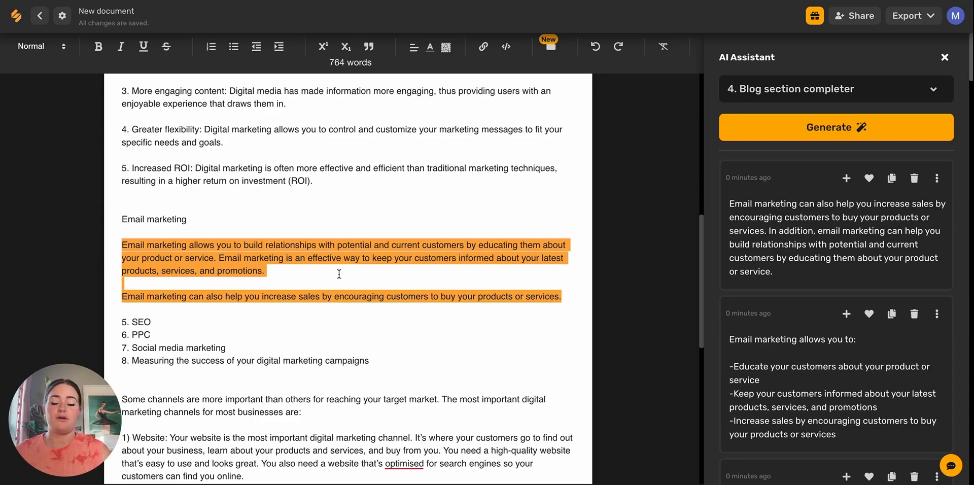
click(272, 279)
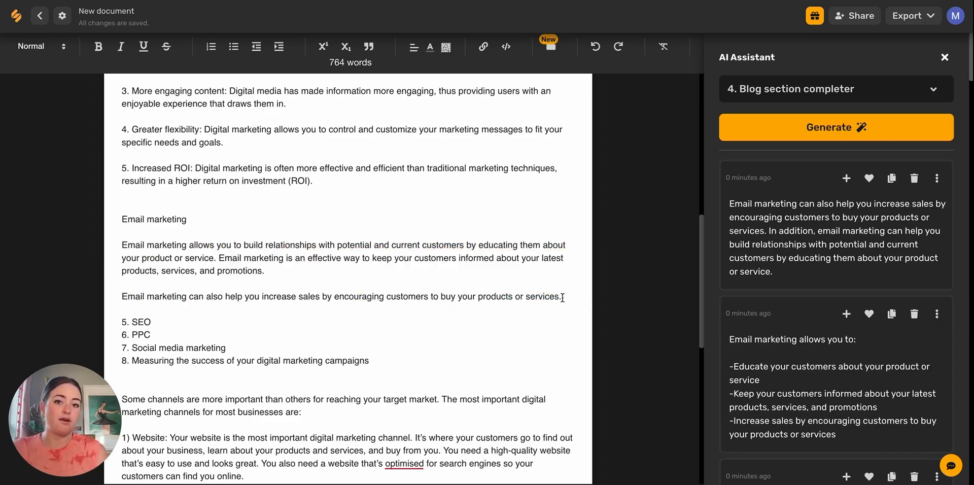
click(847, 185)
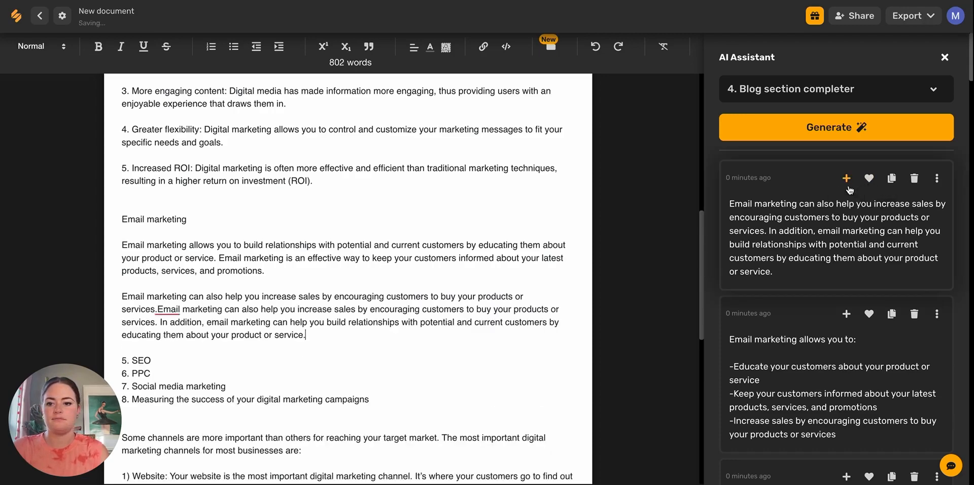
click(159, 308)
Delete the leftover outline lines from "5. SEO" to "8. Measuring the success" and the leftover text after "2) Email Marketing"
click(231, 400)
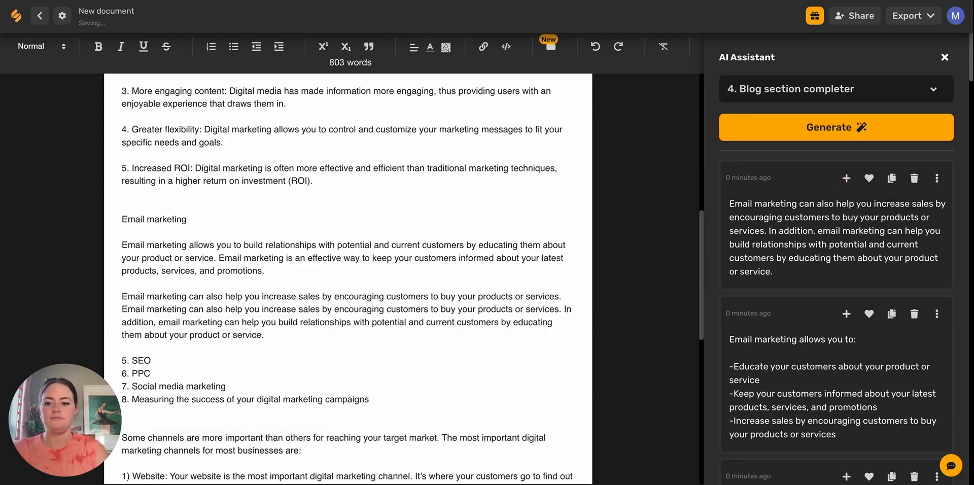
click(281, 345)
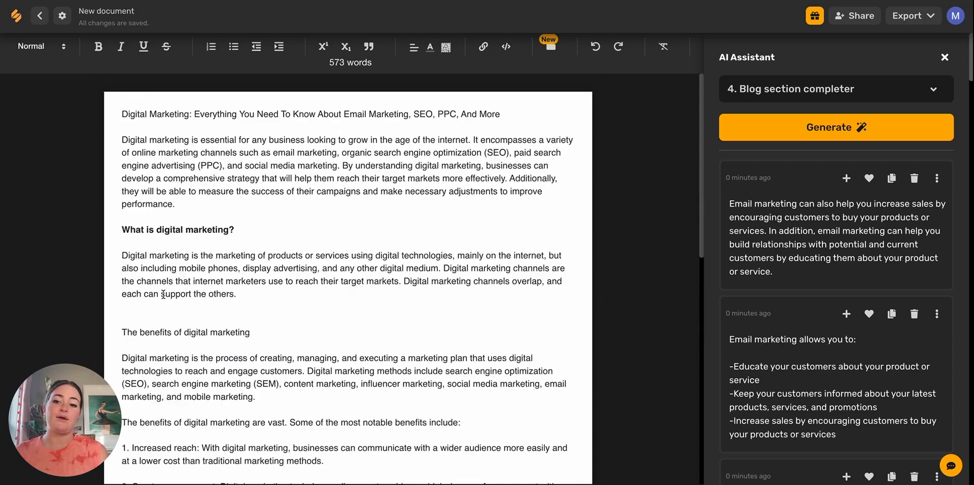
scroll(164, 294, down, 10)
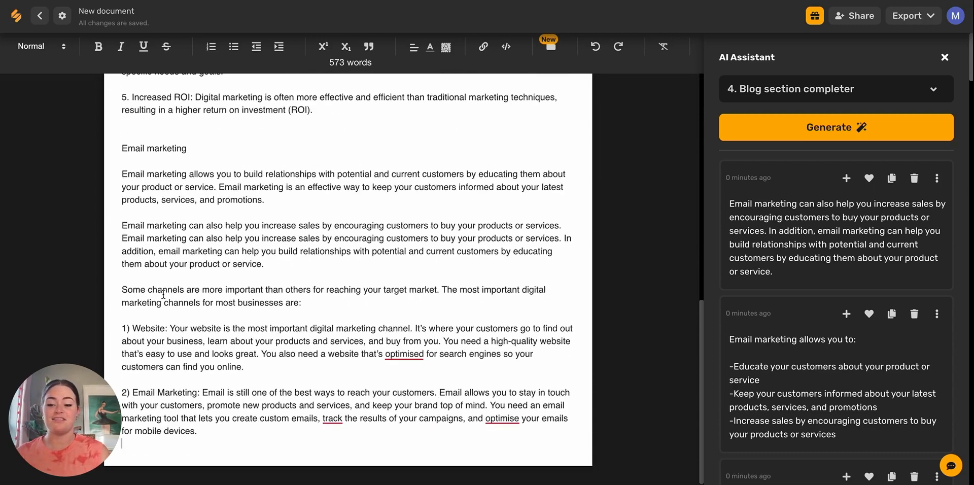
Continue the "Some channels are more important" text with generated items 3 and 4, and remove the extra blank line before item 3
drag(123, 291, 276, 442)
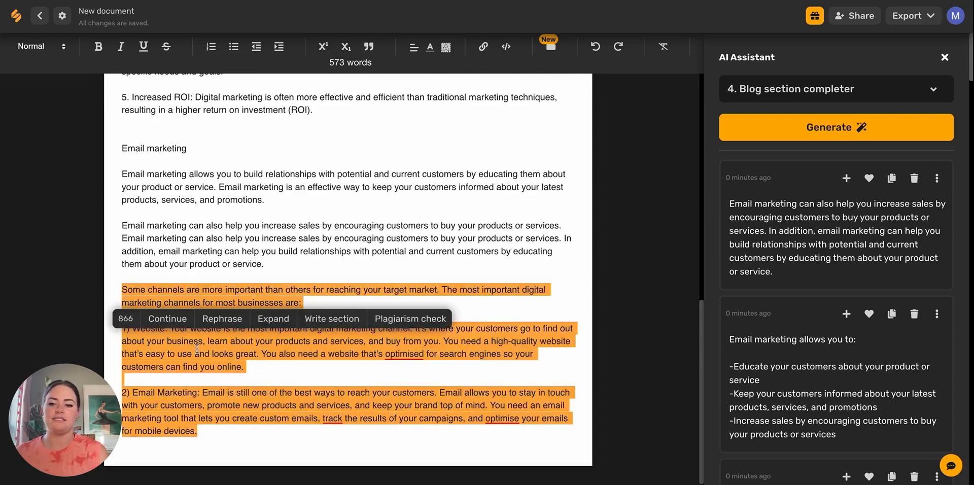
click(167, 318)
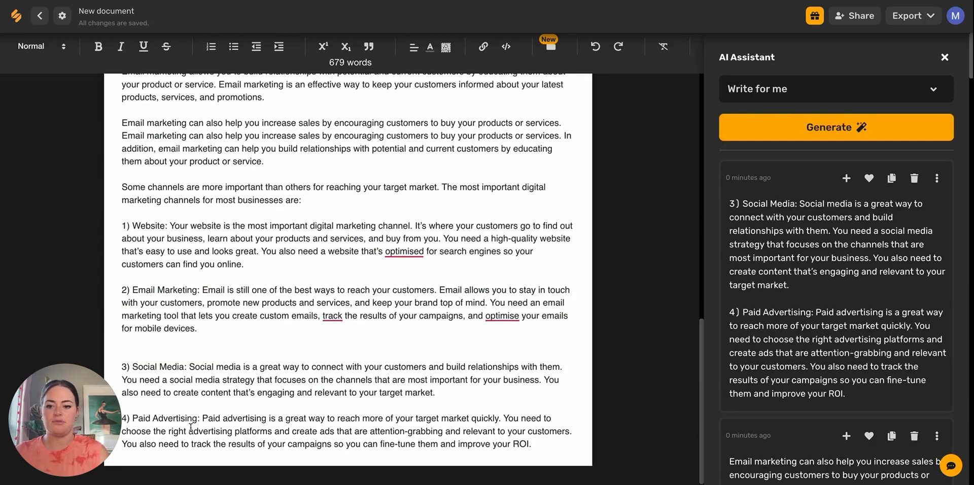
click(139, 345)
key(BackSpace)
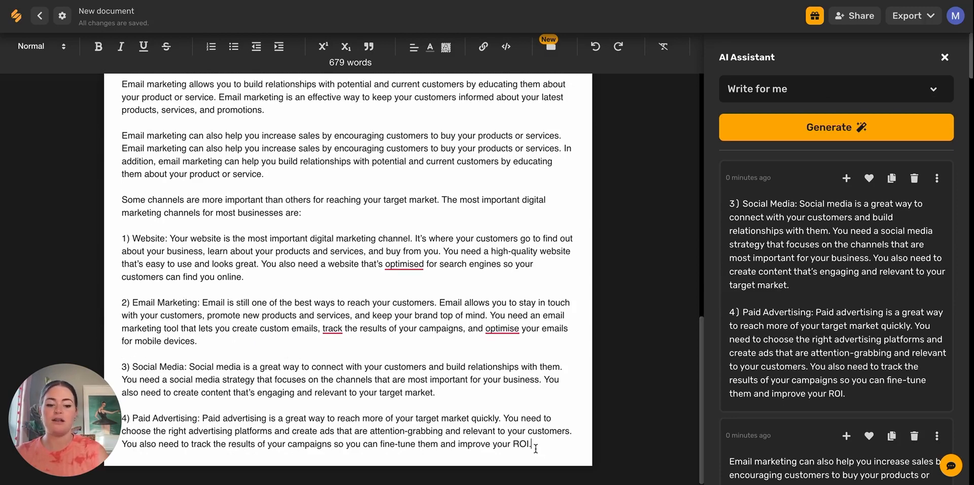
Add a blank line after the Paid Advertising item and choose the "5. Blog conclusion paragraph" template in the AI Assistant
key(Return)
key(Return)
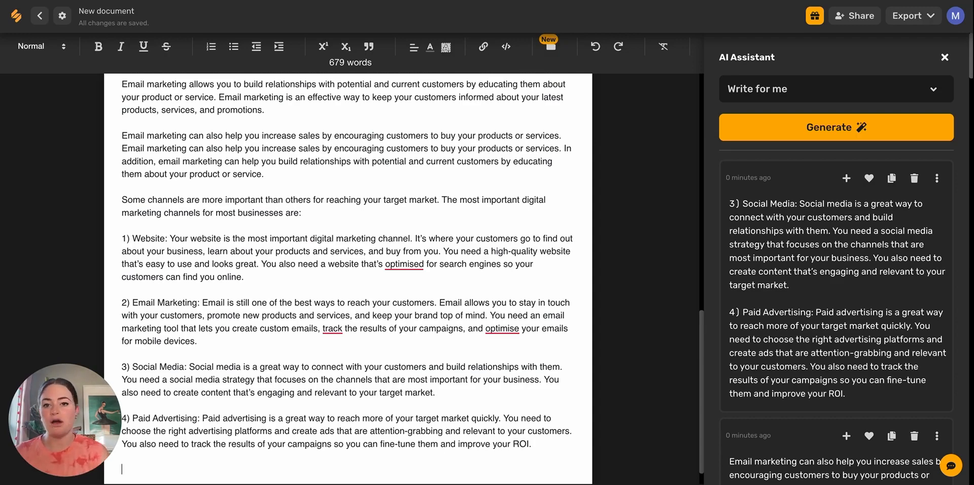
click(933, 90)
click(933, 128)
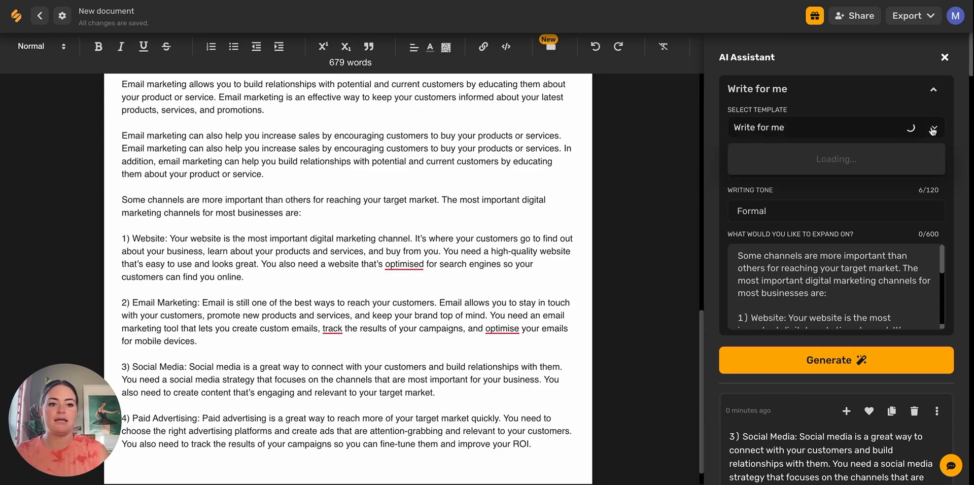
click(933, 131)
click(934, 130)
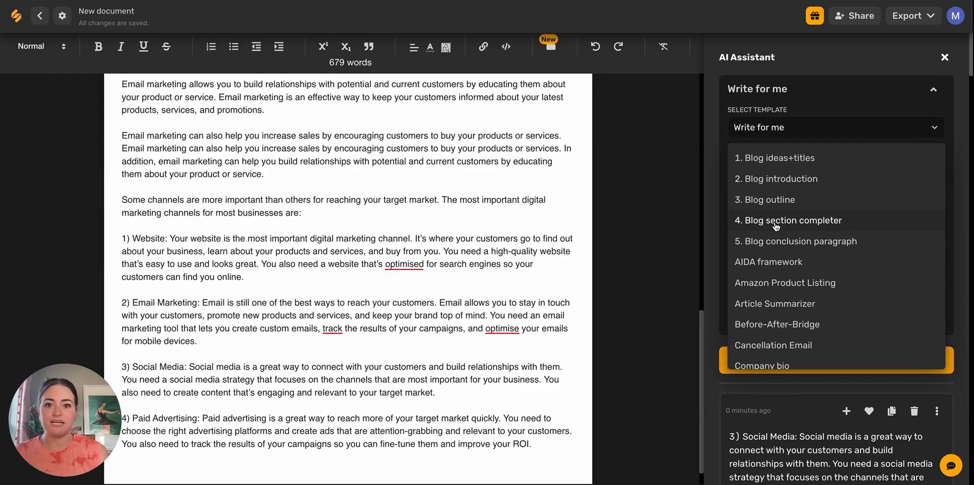
scroll(430, 215, up, 10)
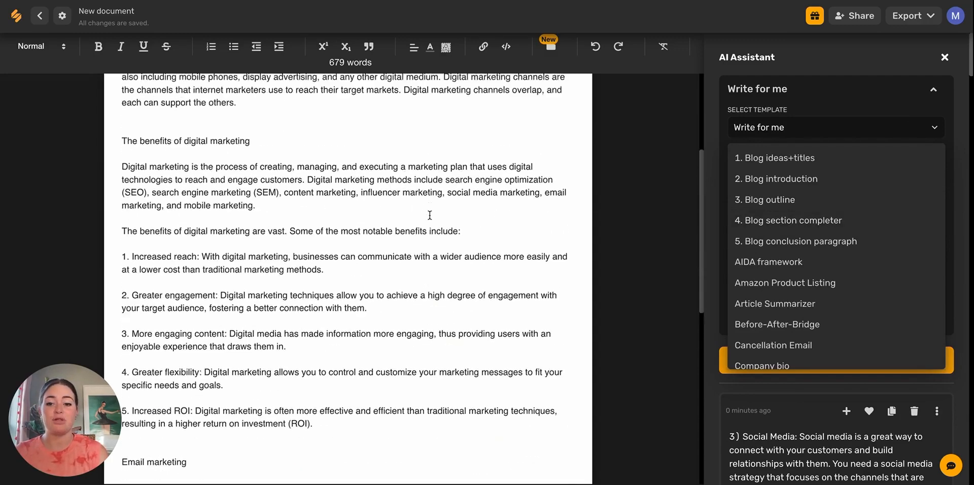
scroll(430, 215, down, 10)
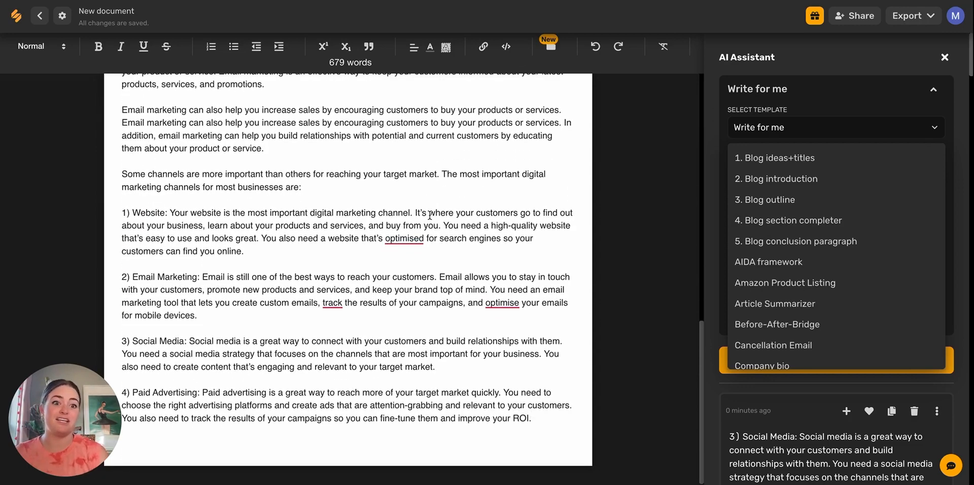
click(769, 242)
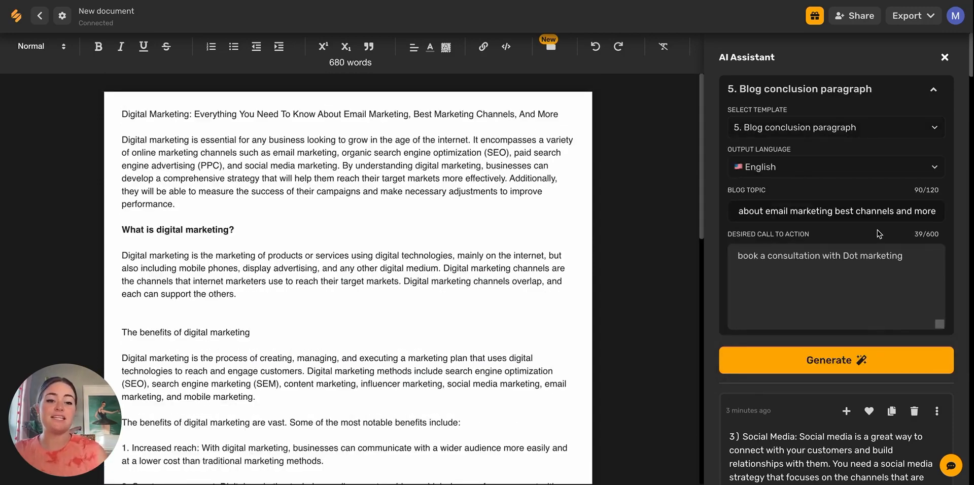
Generate a conclusion on the digital marketing topic with the call to action "book a consultation with Dot marketing", and insert the second result at the end
triple_click(813, 212)
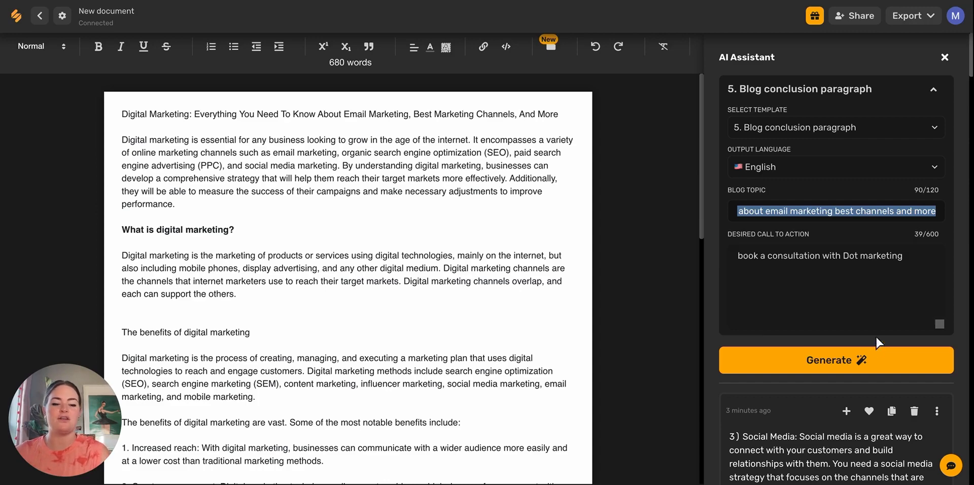
click(866, 360)
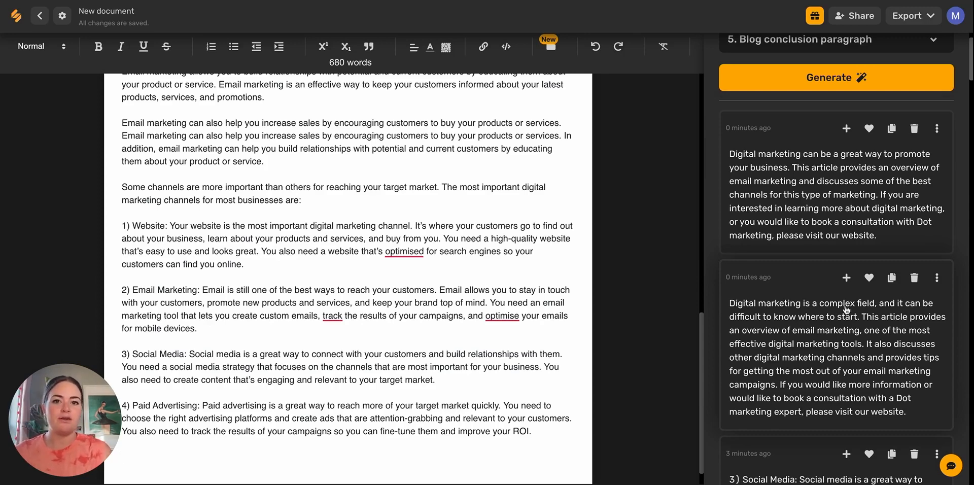
click(847, 277)
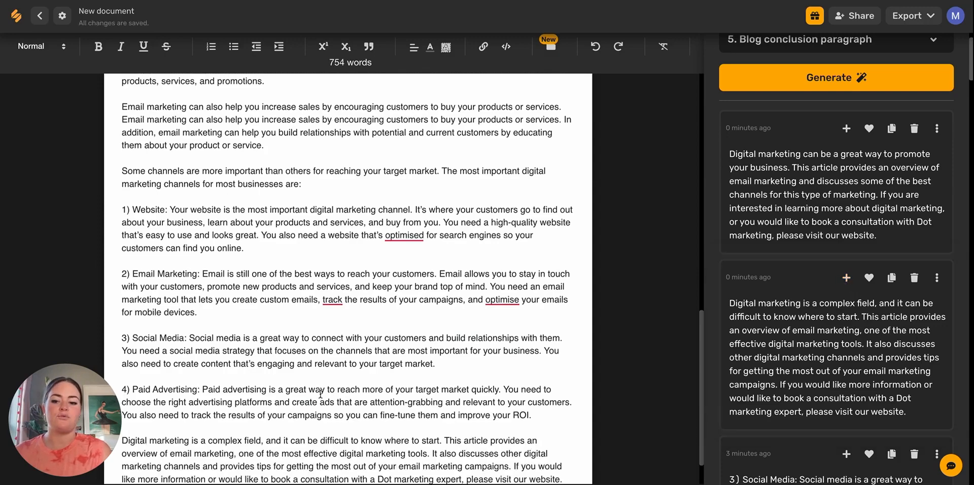
scroll(320, 394, down, 1)
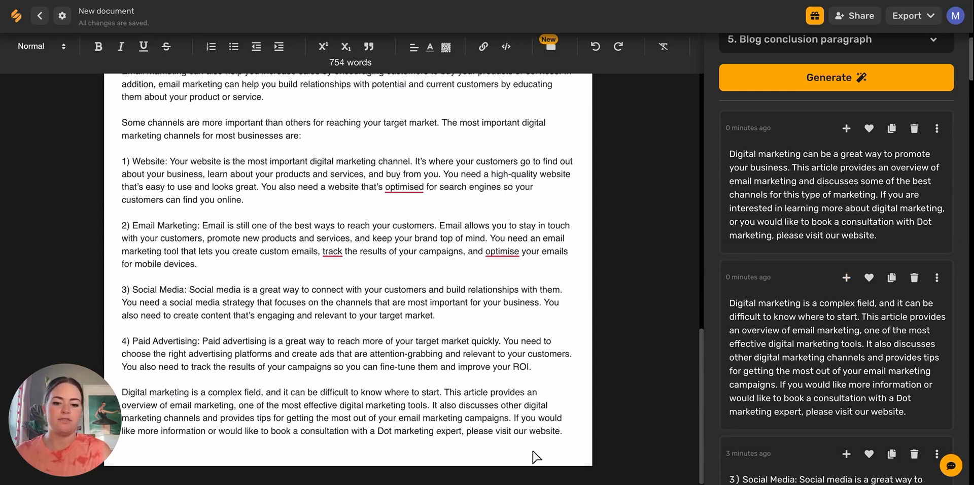
Make the section headings "The benefits of digital marketing" and "Email marketing" bold
scroll(545, 446, up, 6)
scroll(548, 445, up, 8)
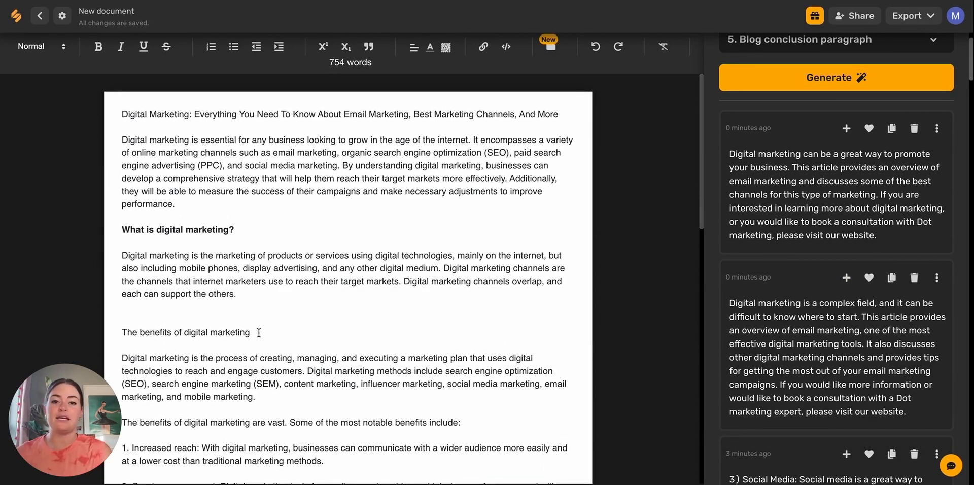
drag(258, 333, 113, 330)
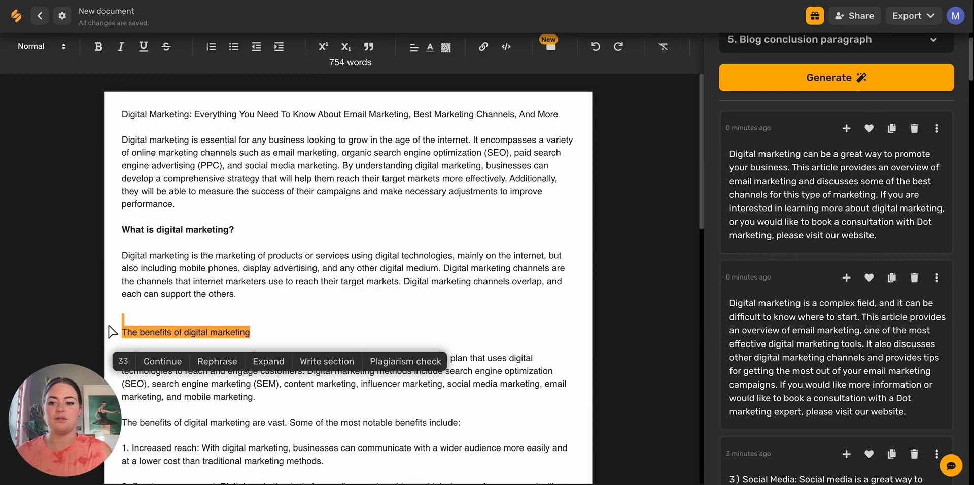
click(97, 47)
scroll(350, 254, down, 1)
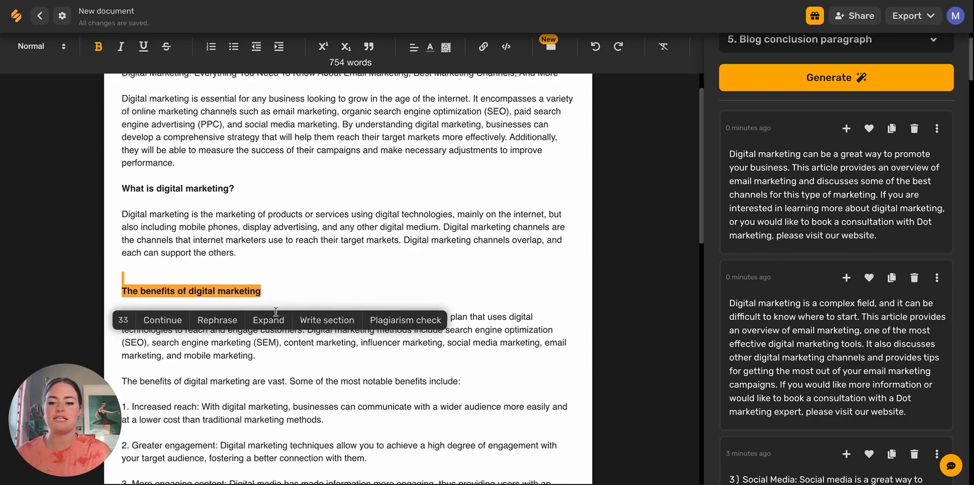
Format the blog title at the start of the document as Header 1
click(63, 46)
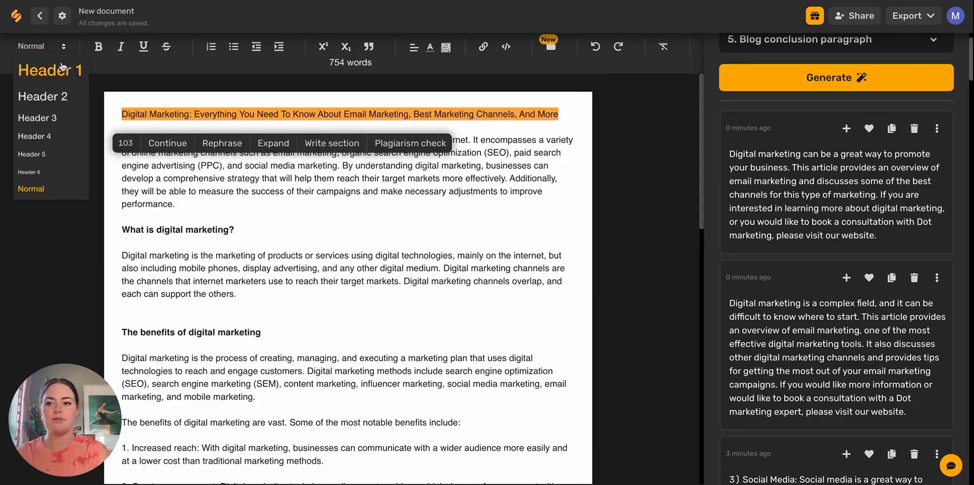
click(61, 71)
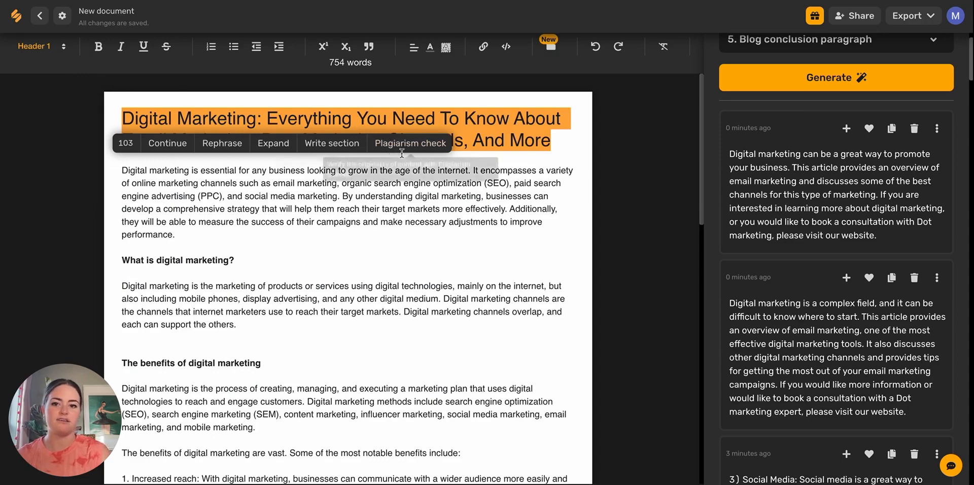
click(561, 151)
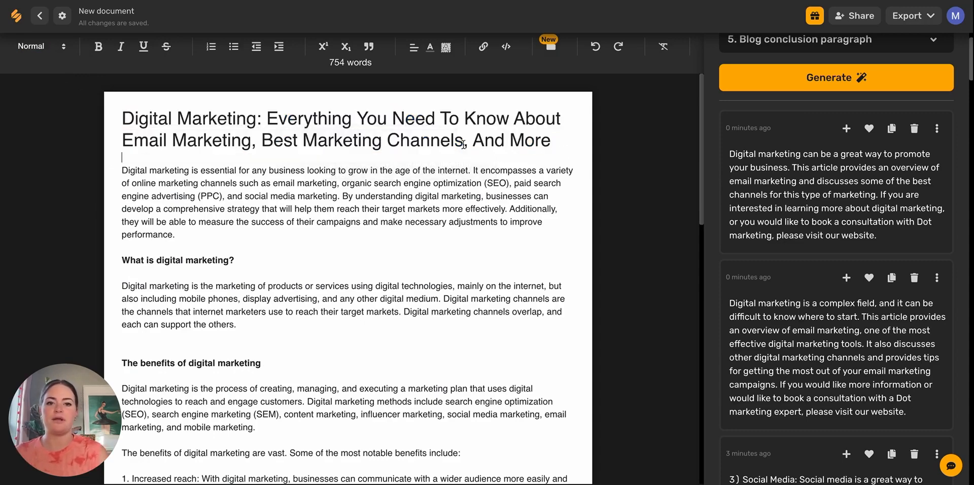
click(551, 148)
Accept the suggested corrections "optimized" in the Website item, and "tracks" and "optimize" in the Email Marketing item
scroll(449, 216, down, 2)
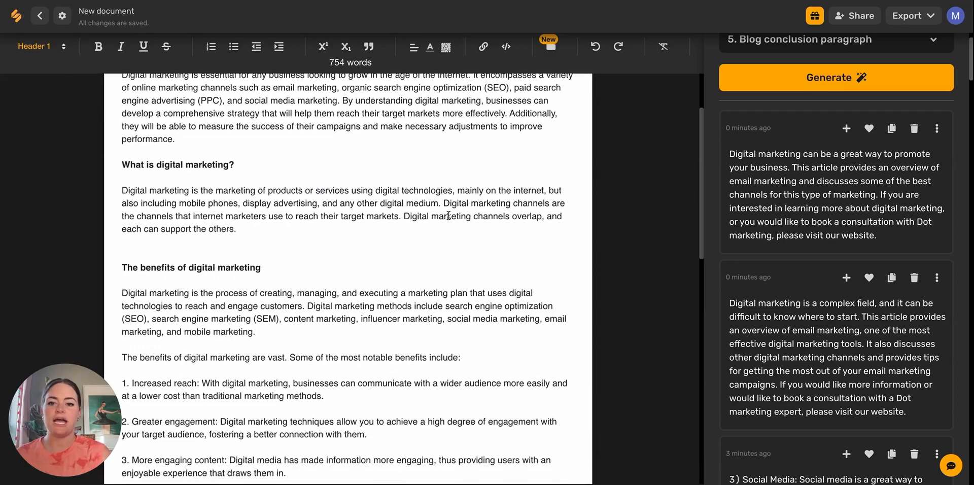
scroll(449, 216, down, 8)
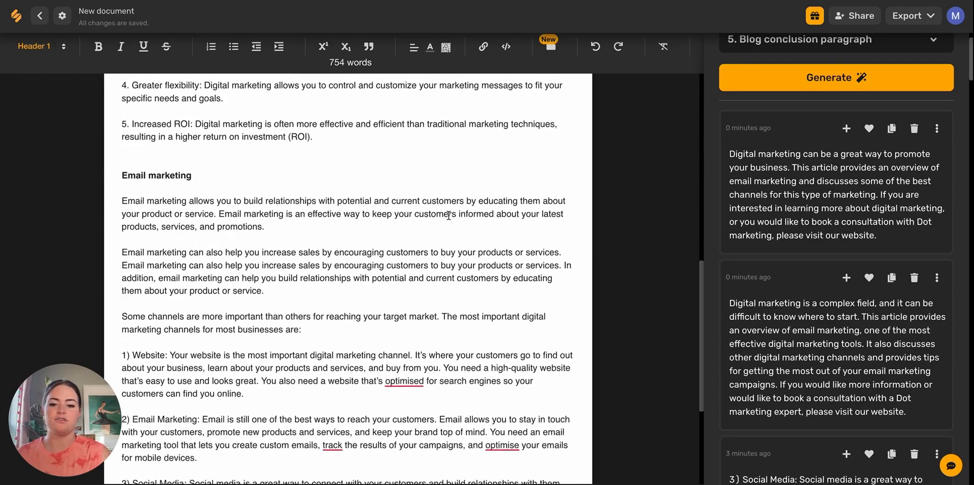
scroll(449, 216, down, 4)
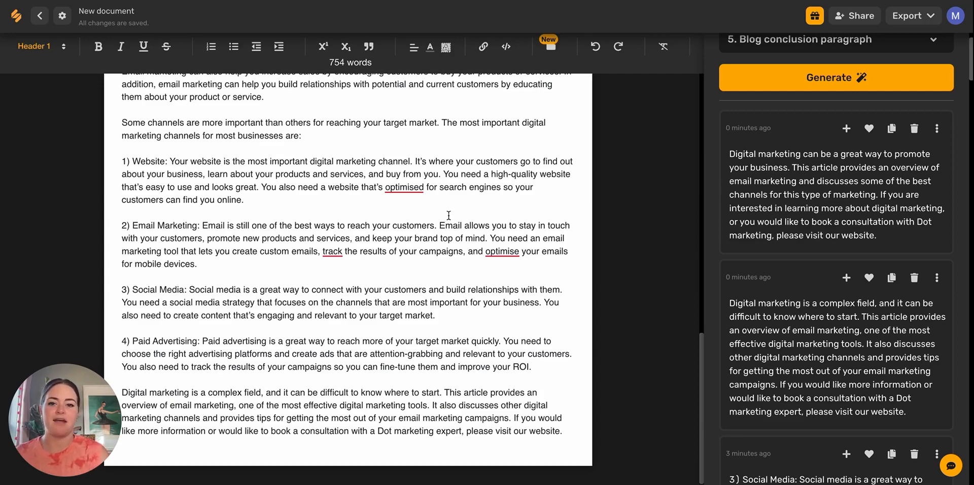
click(417, 188)
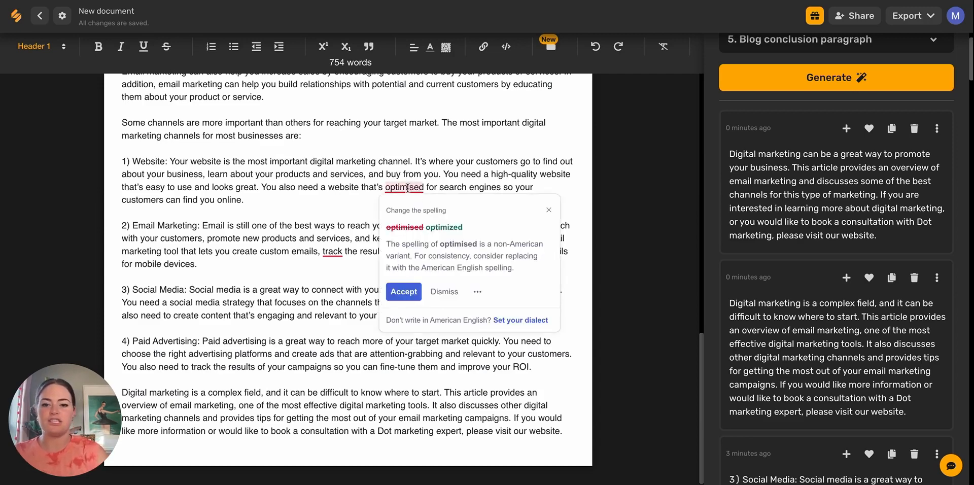
click(404, 294)
click(332, 252)
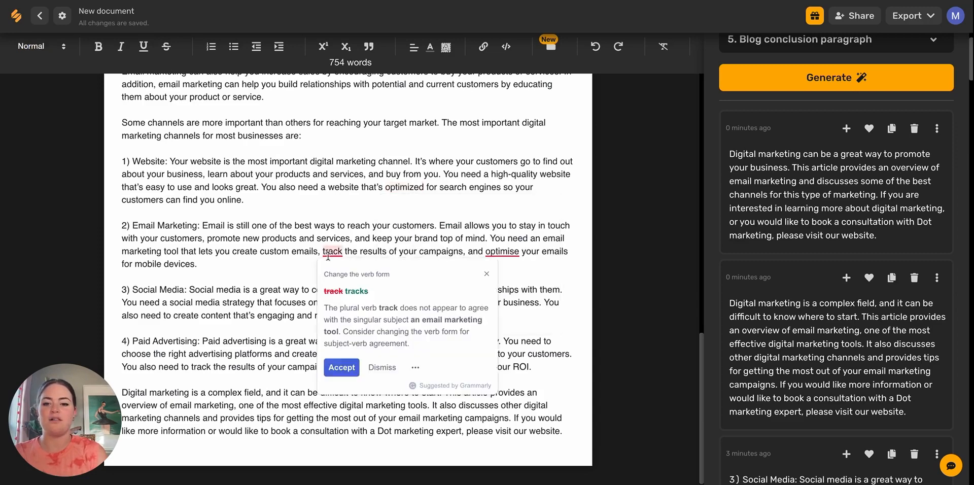
click(332, 369)
click(506, 251)
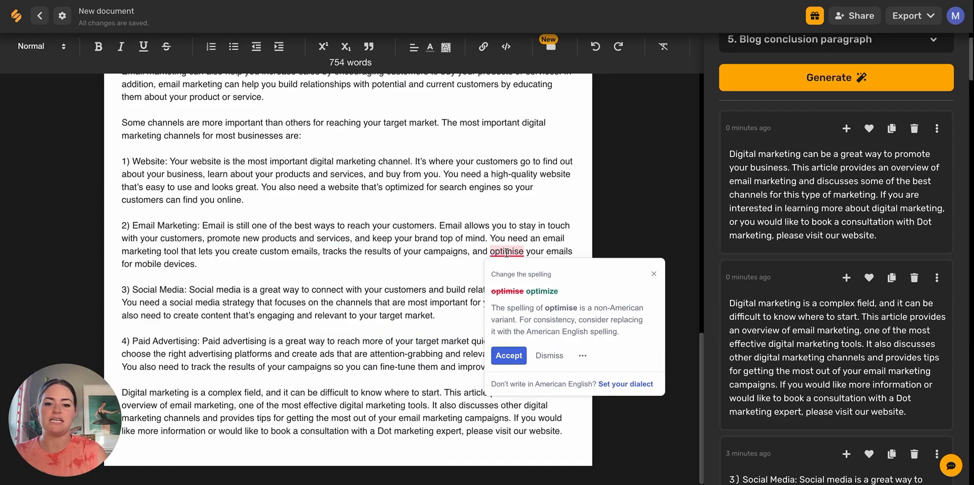
click(508, 354)
Switch the AI Assistant to the Content rewriter template, keeping the Formal tone, to rework the first Email marketing paragraph
scroll(346, 336, up, 3)
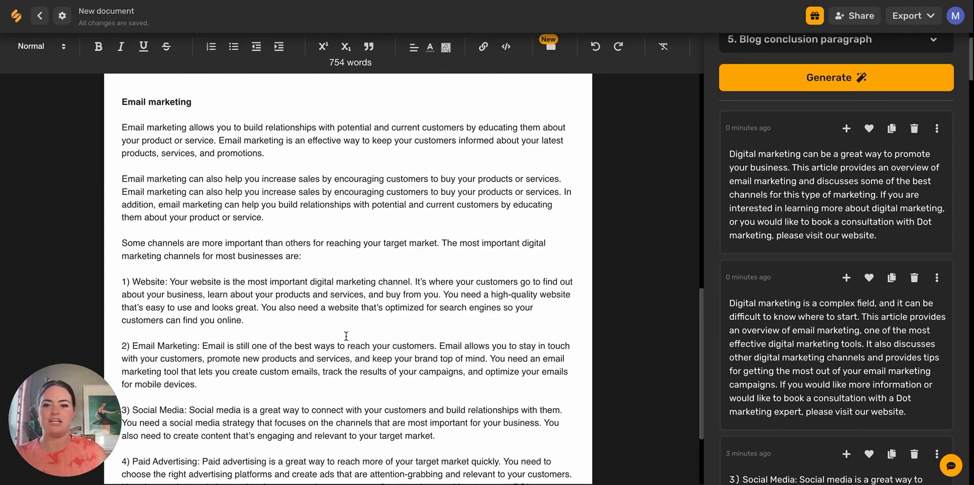
scroll(845, 200, up, 1)
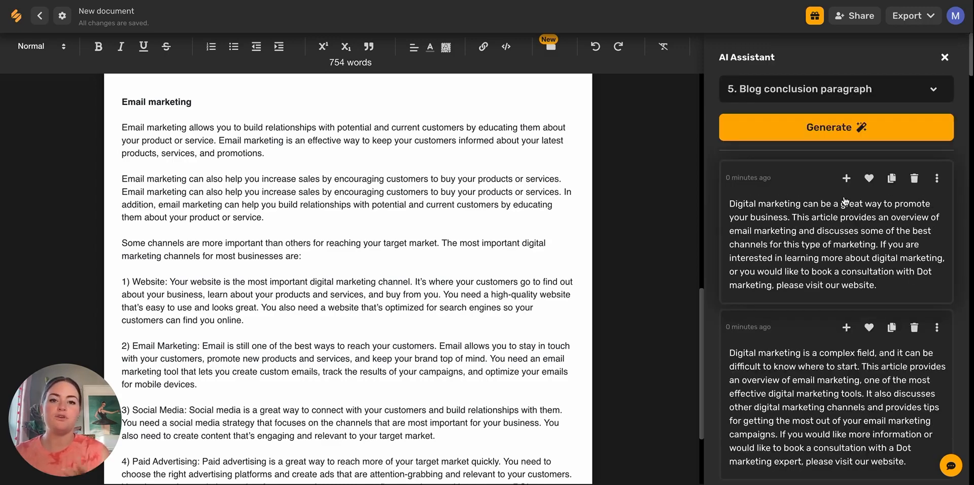
click(274, 153)
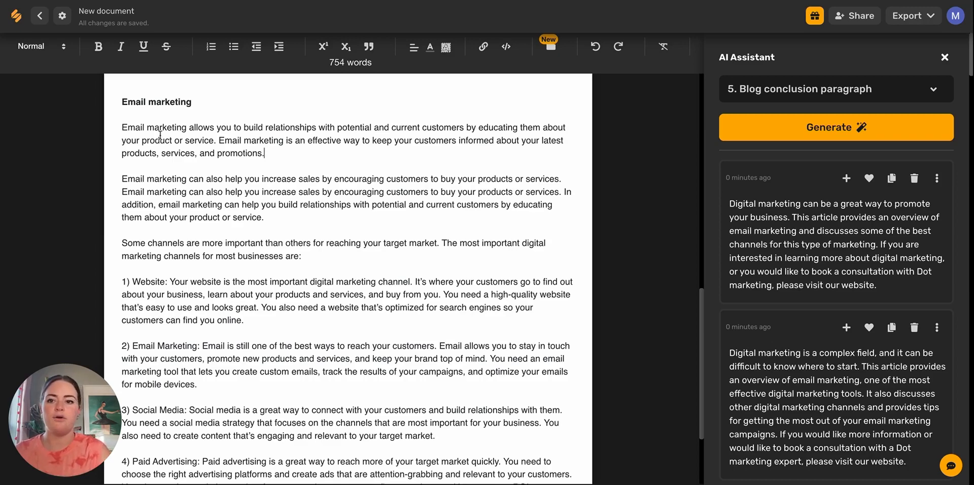
drag(122, 127, 301, 161)
click(935, 89)
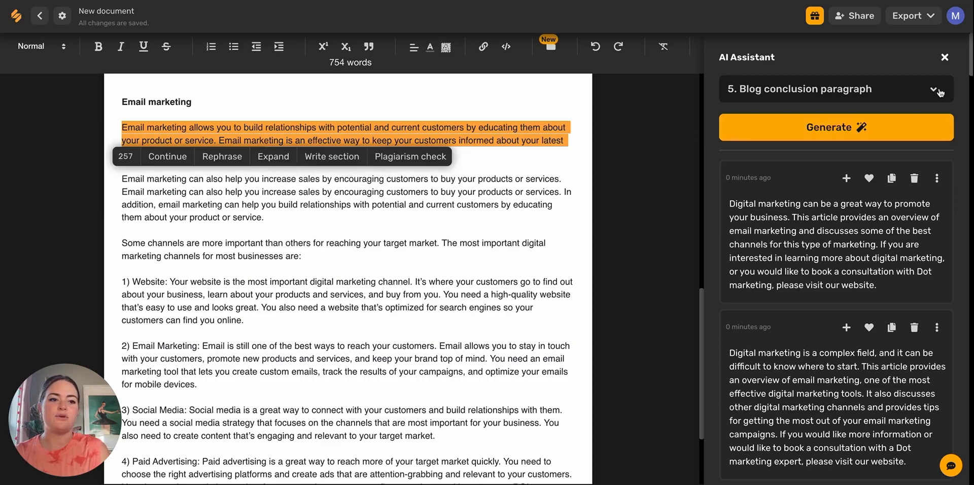
click(865, 126)
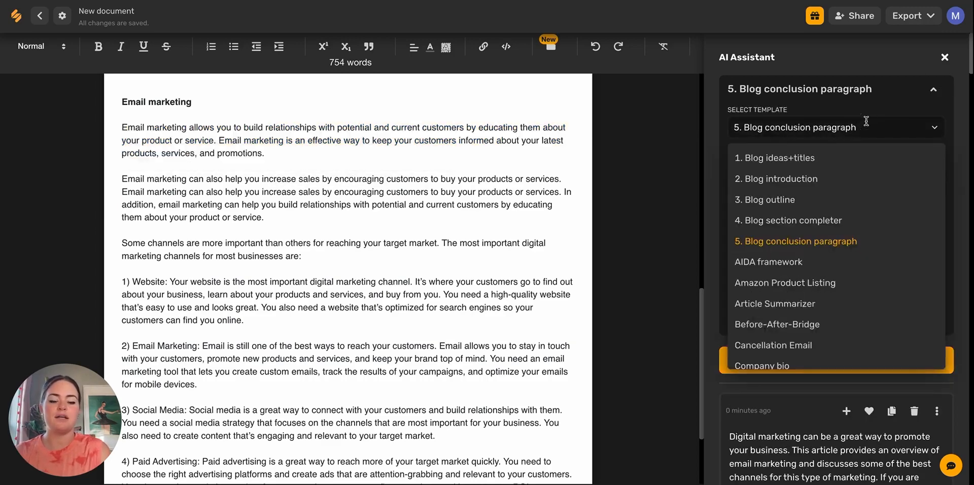
text(content)
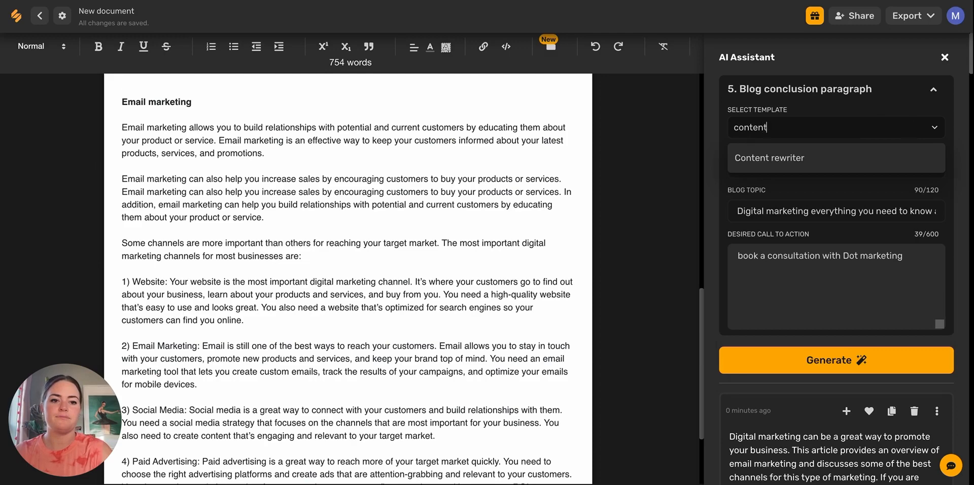
click(821, 163)
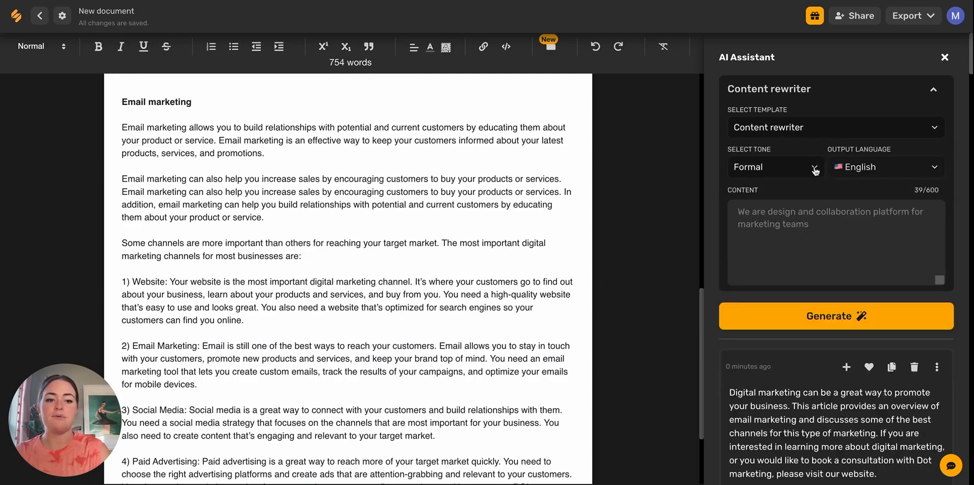
click(815, 169)
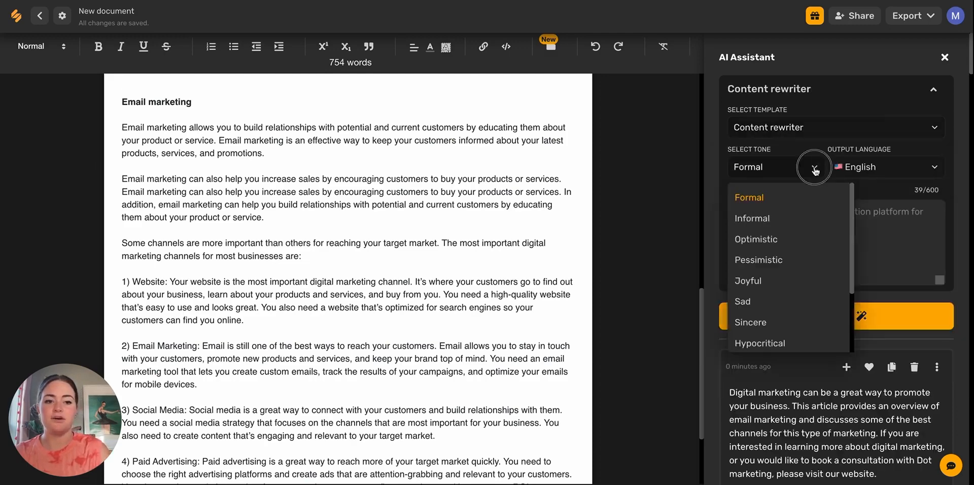
click(767, 207)
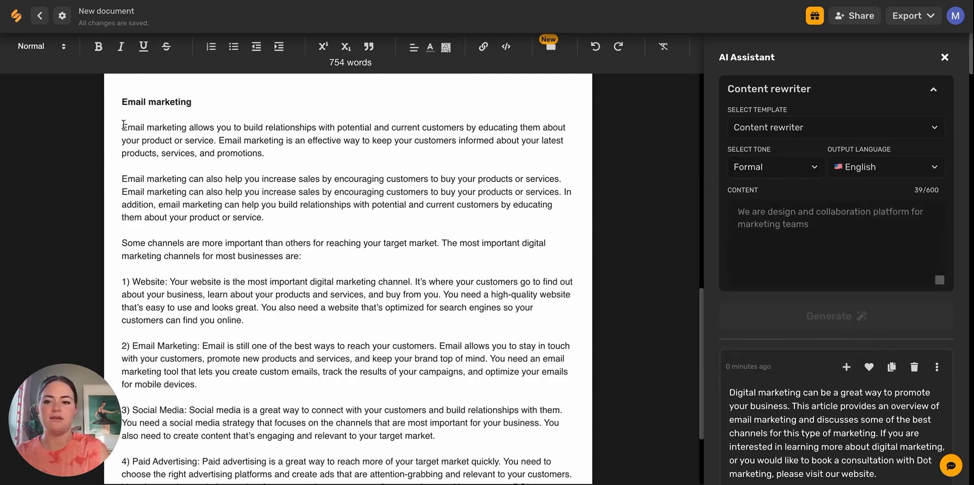
Rewrite the first Email marketing paragraph with the Content rewriter, and replace the original text with the first result
drag(123, 125, 271, 161)
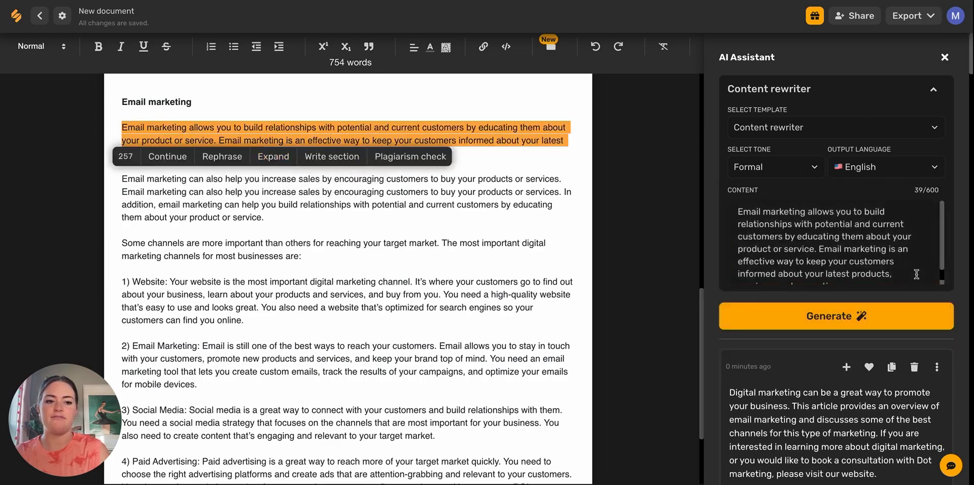
click(861, 317)
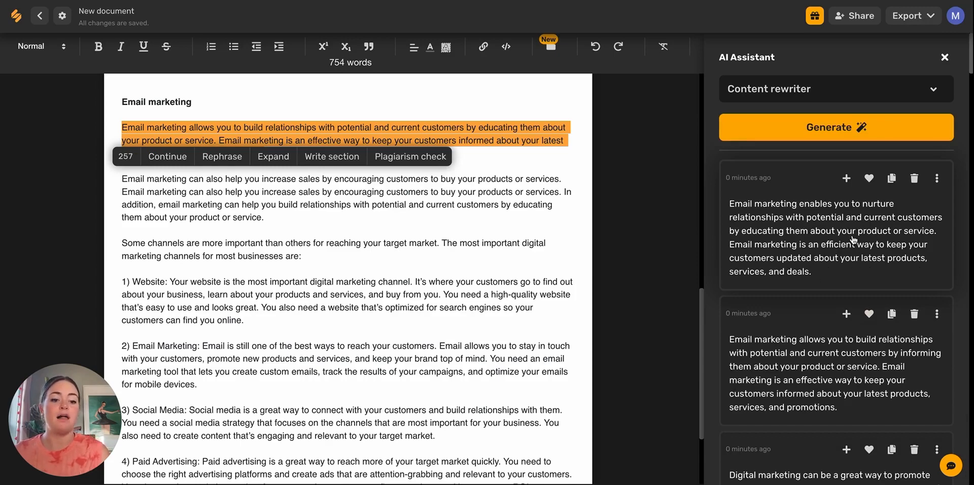
click(847, 179)
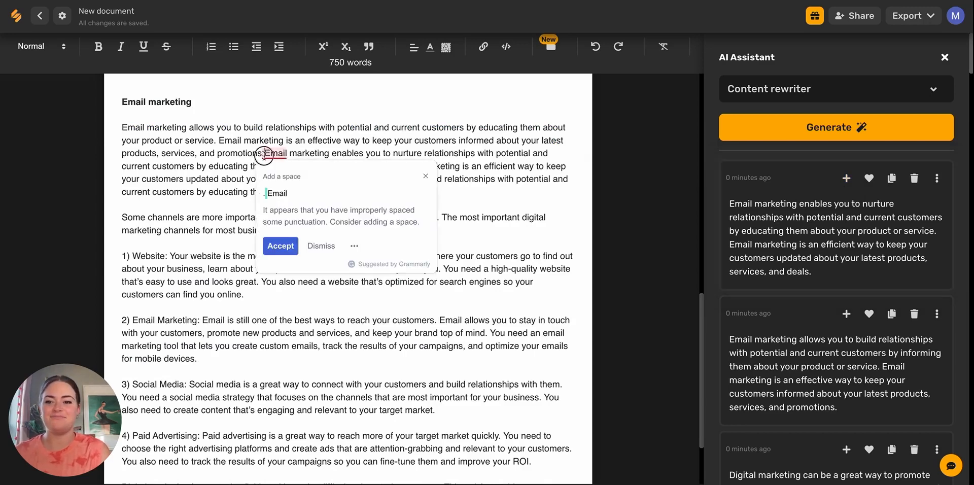
drag(263, 154, 168, 143)
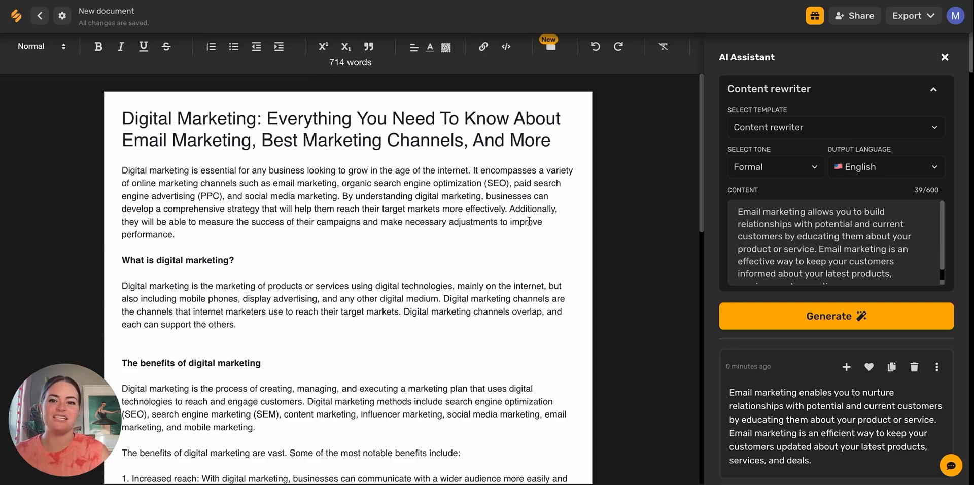
Add an empty line below the blog title and open the media library
click(559, 142)
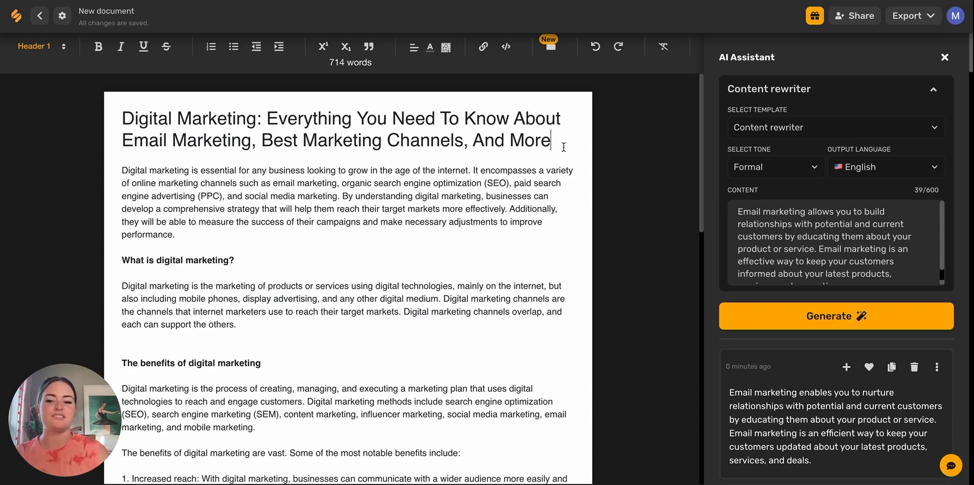
key(Return)
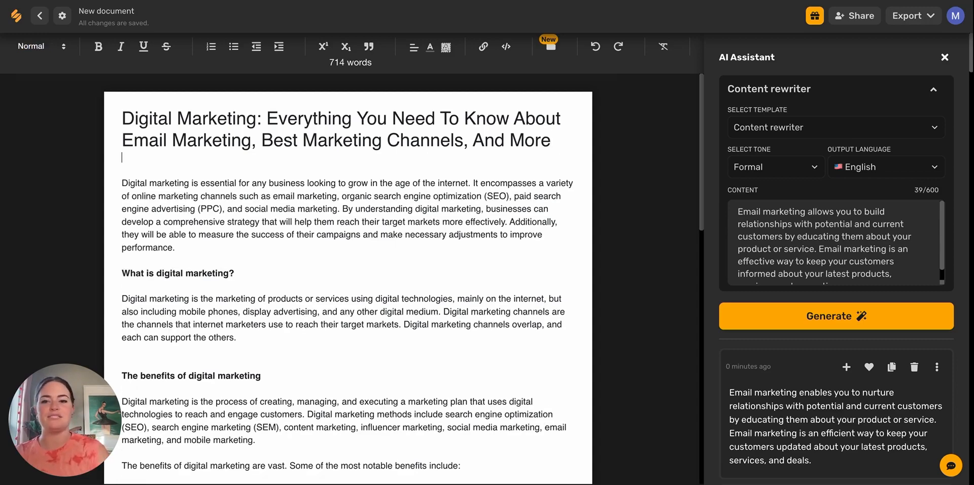
click(554, 53)
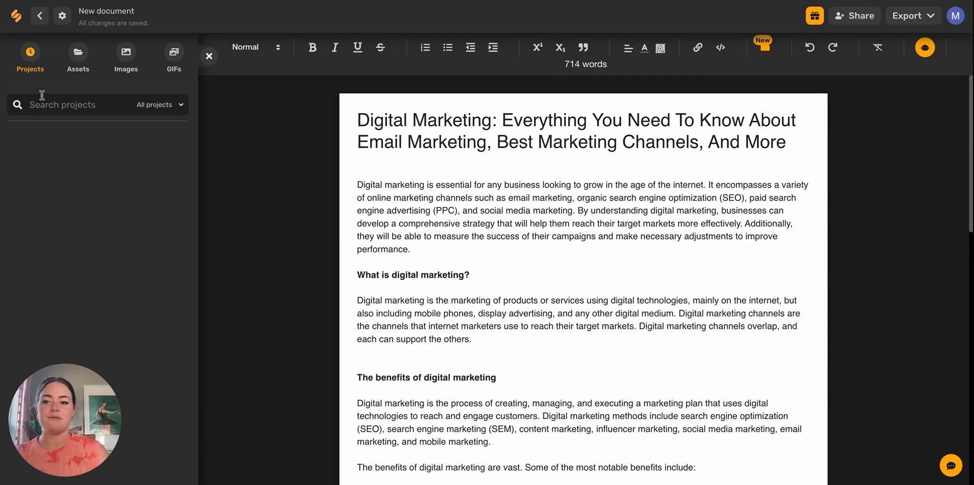
Look through the assets, stock images and GIFs in the media library, ending on the stock images
click(77, 59)
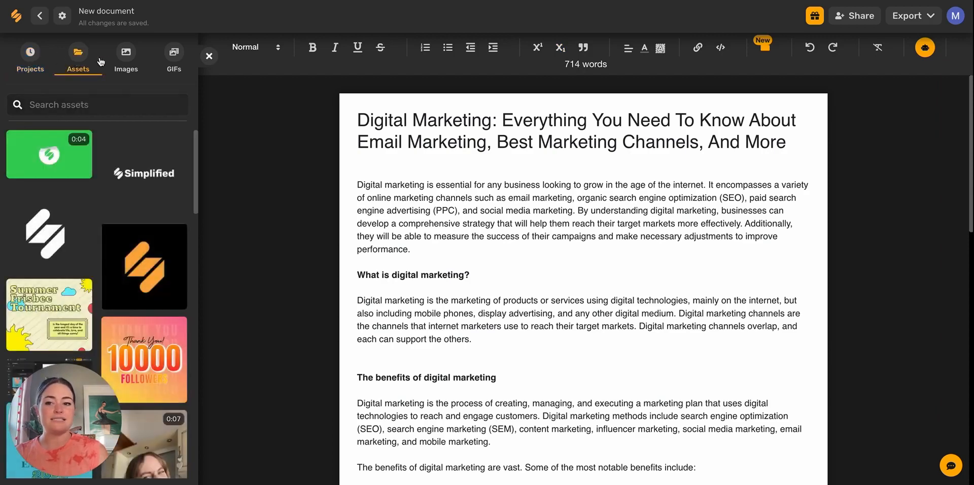
click(127, 60)
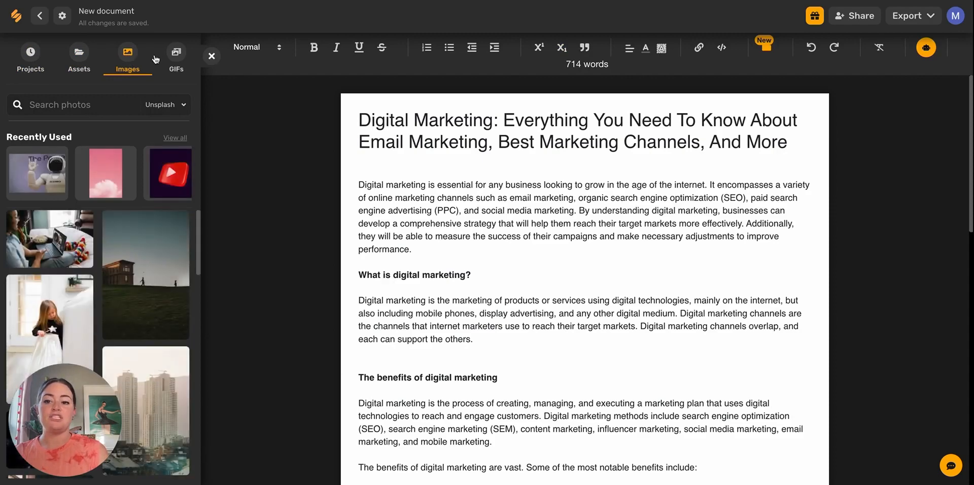
click(177, 56)
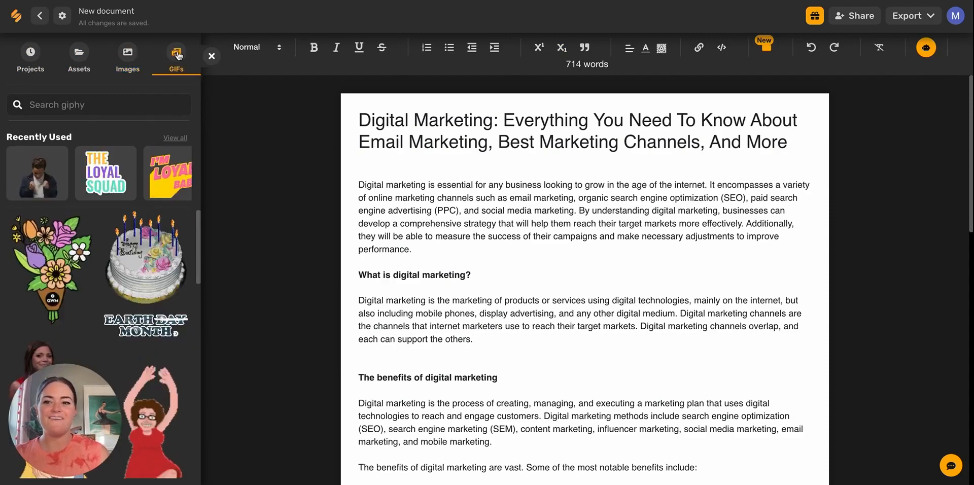
click(122, 56)
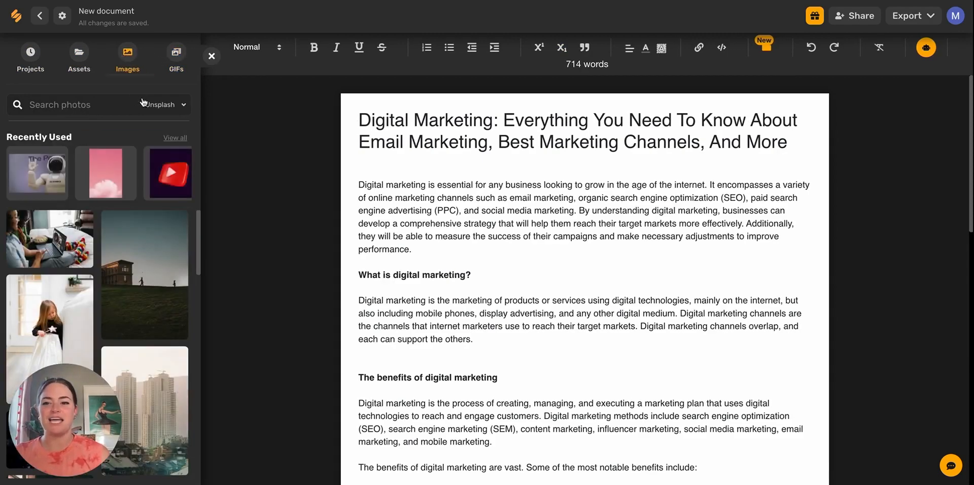
Search Pixabay and Unsplash photos for "digital marketing", and insert the Unsplash photo of a man at a desktop monitor below the title
click(183, 107)
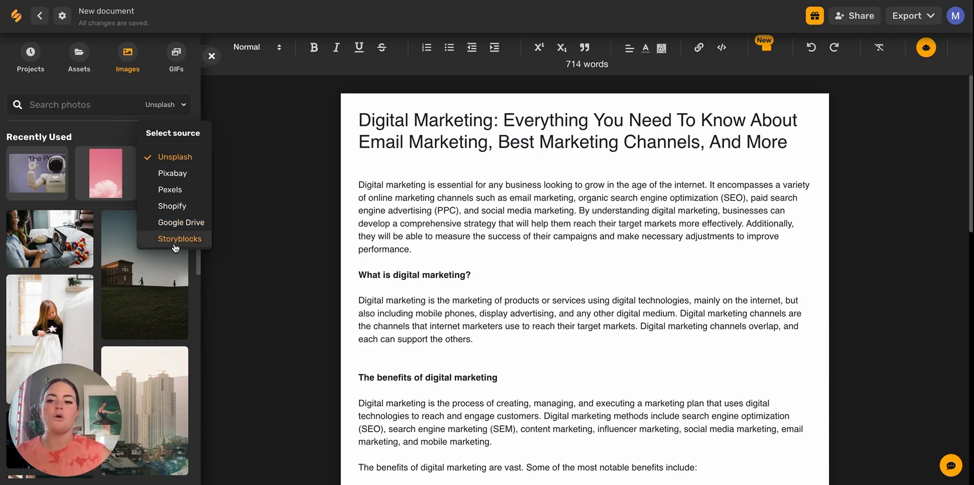
click(165, 174)
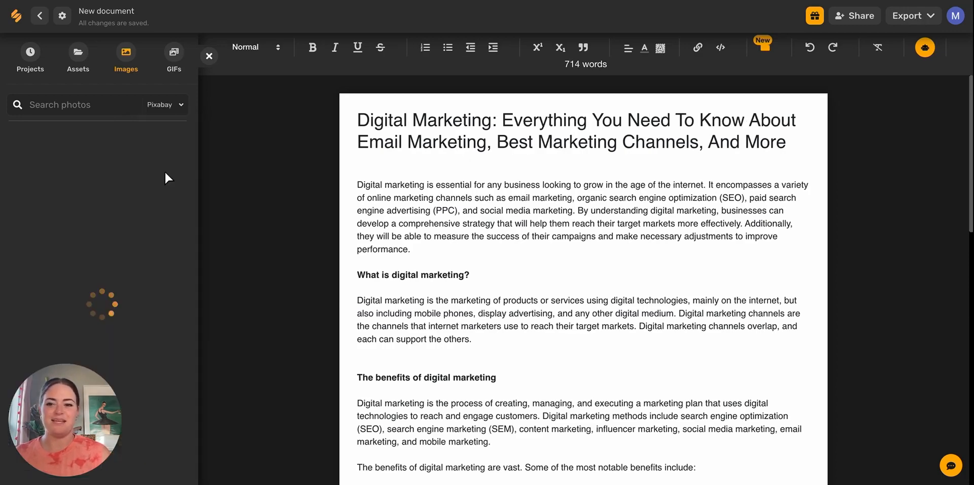
click(74, 112)
text(digitial)
key(BackSpace)
key(BackSpace)
key(BackSpace)
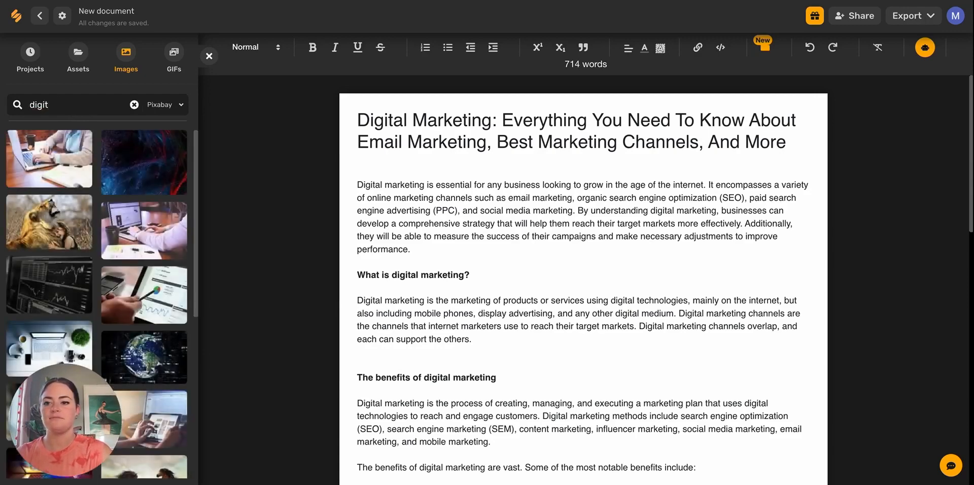
text(al marketing)
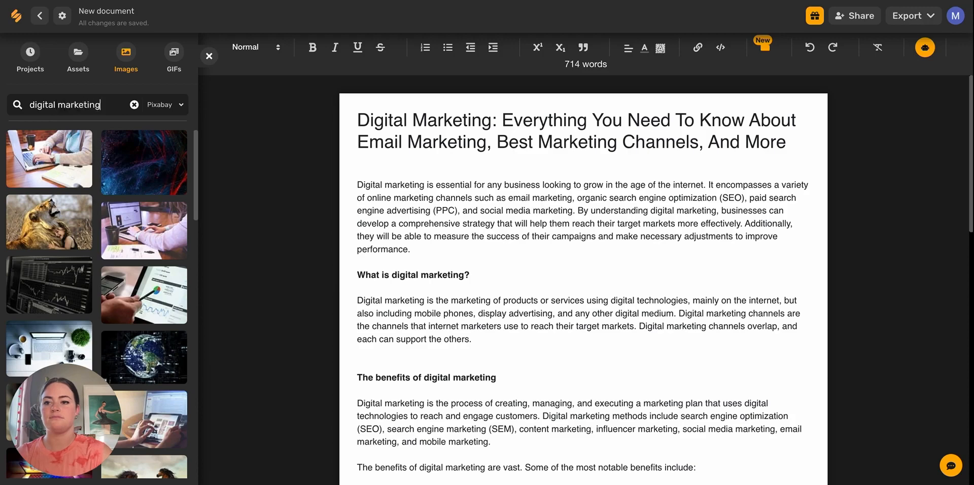
scroll(60, 246, down, 8)
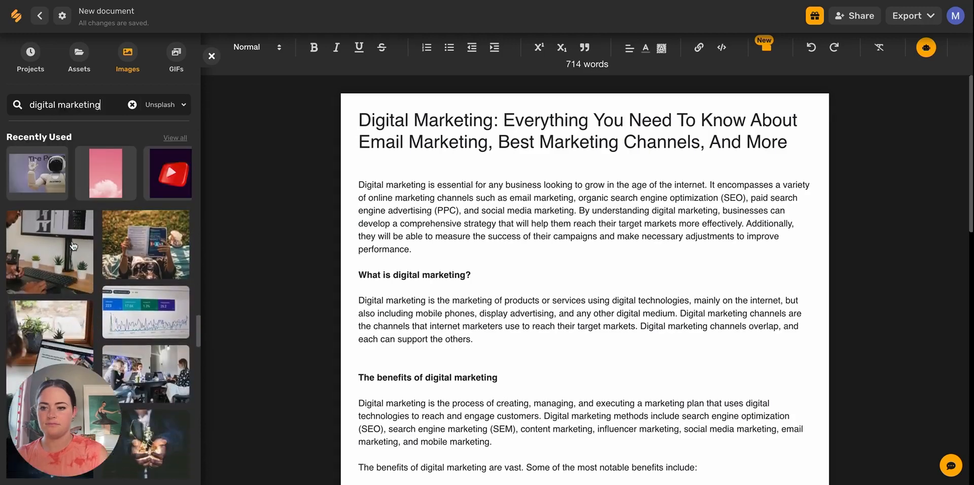
click(59, 246)
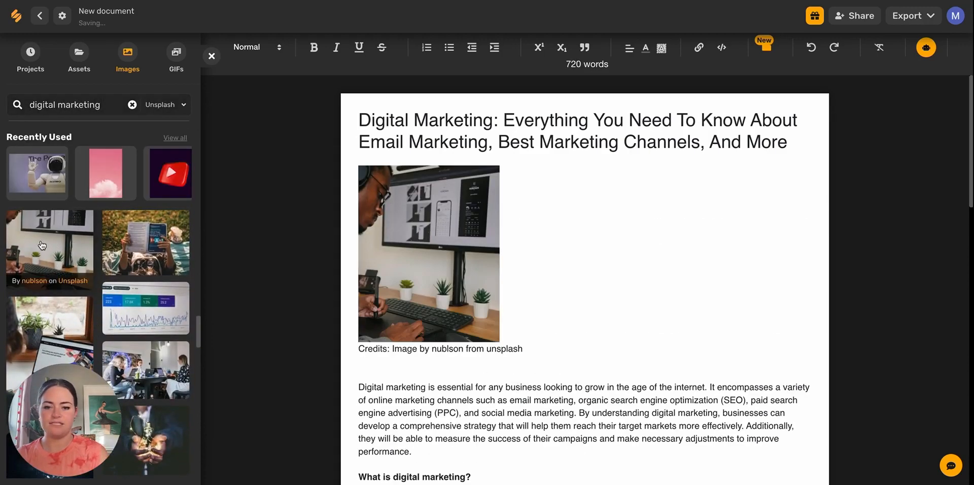
Resize the inserted monitor photo to about 373 × 466 and align it right so the text wraps beside it
click(484, 306)
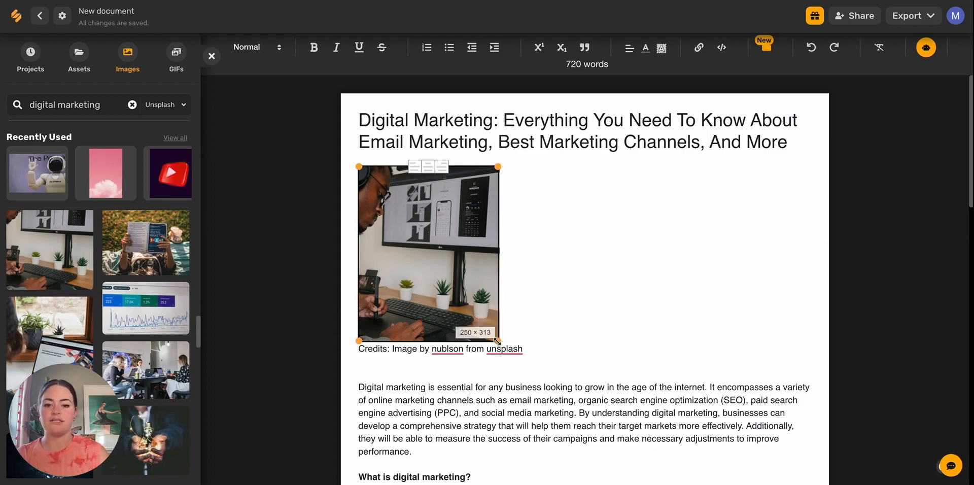
drag(499, 341, 493, 242)
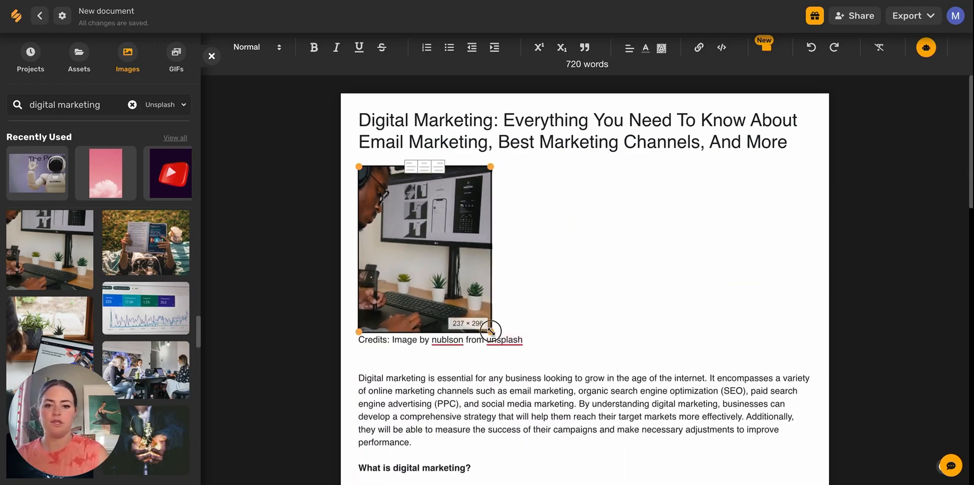
drag(491, 331, 785, 352)
drag(539, 284, 568, 252)
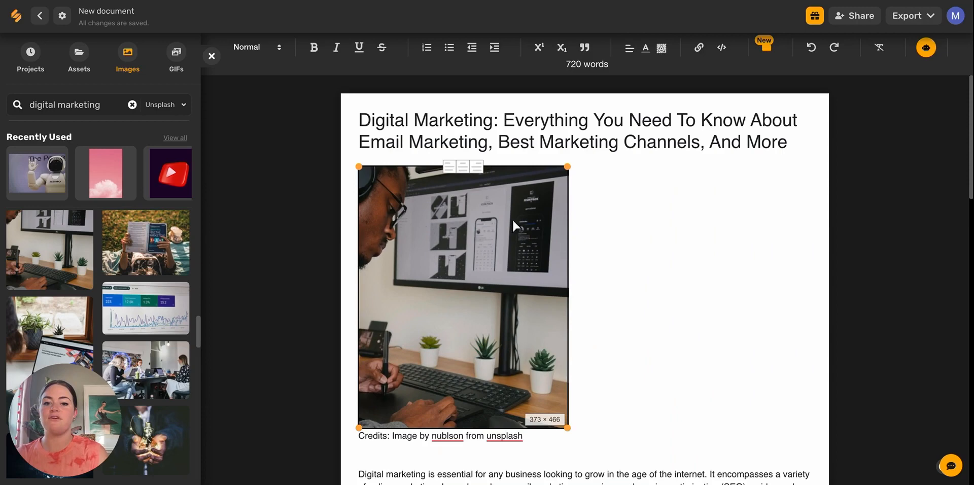
click(465, 167)
click(598, 167)
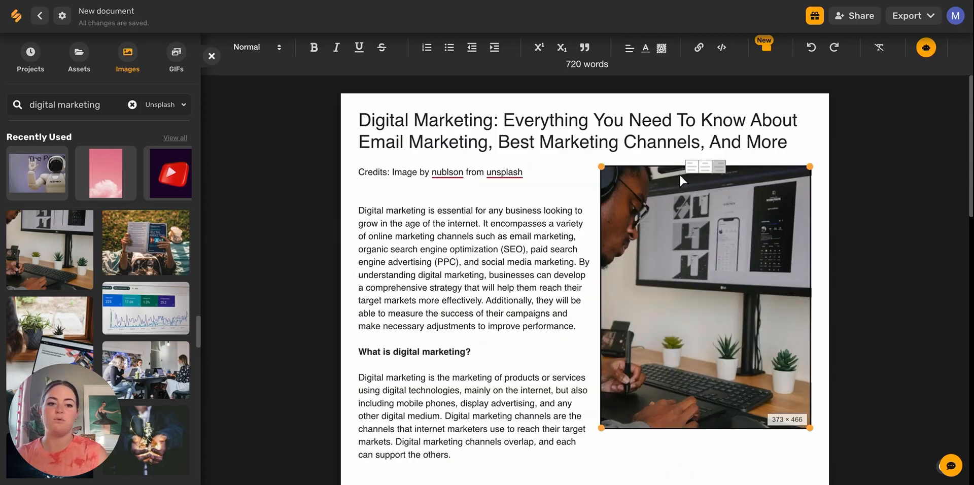
Reword the image credit line to begin with "Photo credits" and move it below the "What is digital marketing?" section, removing an extra blank line
scroll(565, 259, down, 1)
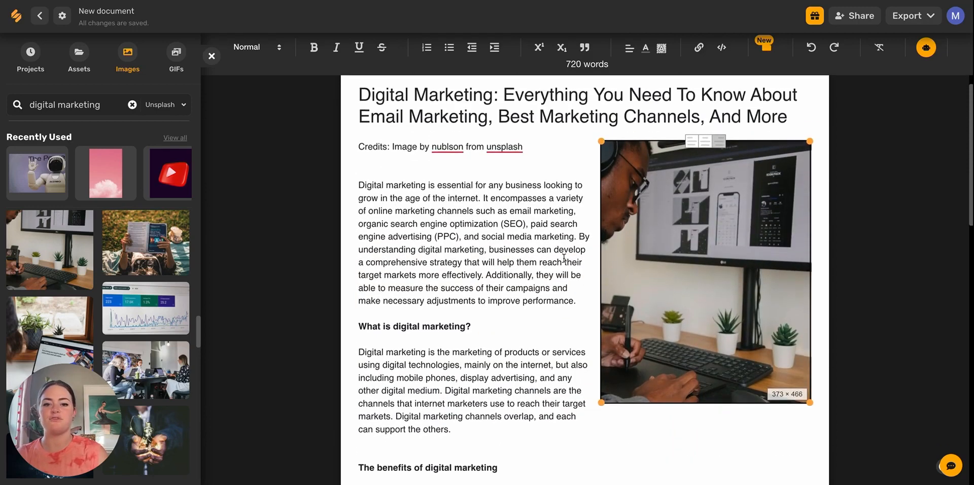
drag(524, 134, 358, 134)
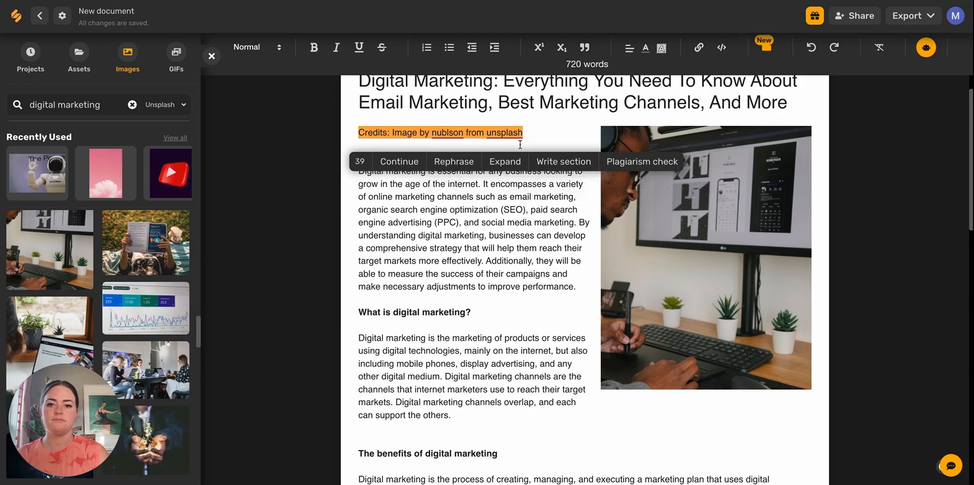
click(540, 137)
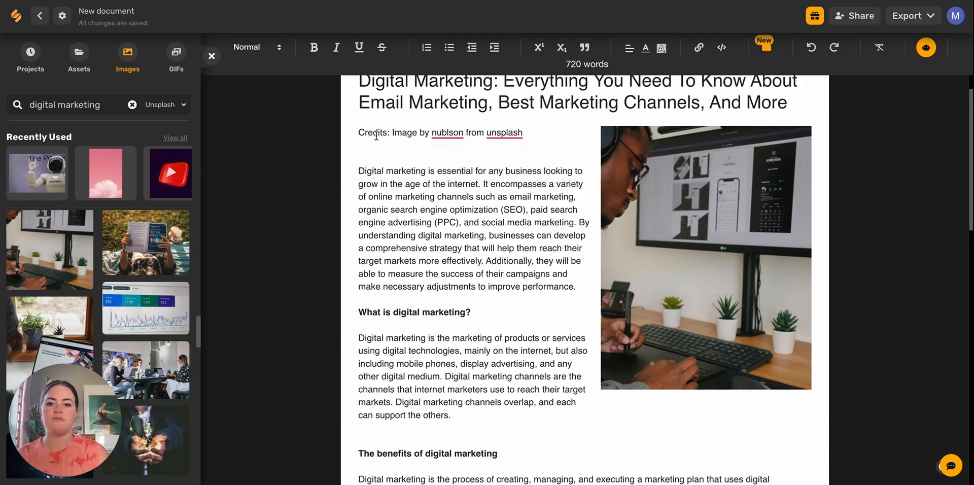
click(359, 133)
text(Photo c)
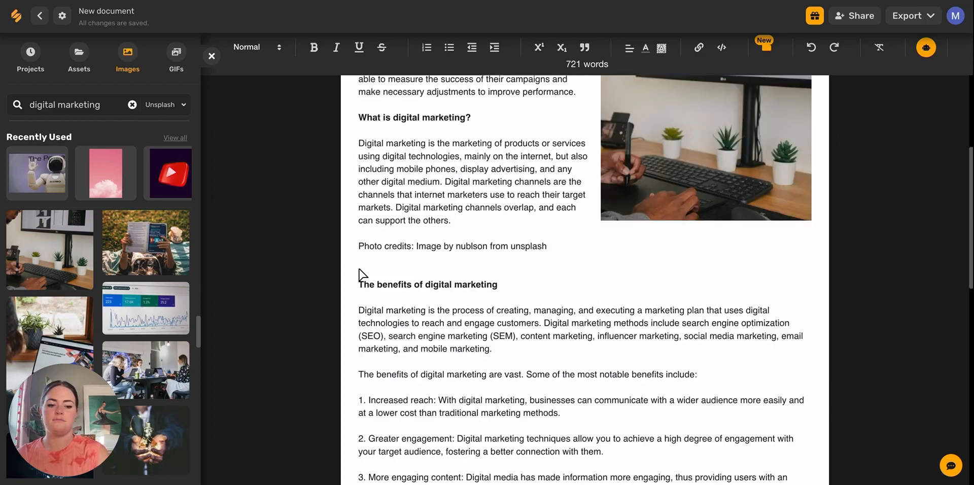
key(BackSpace)
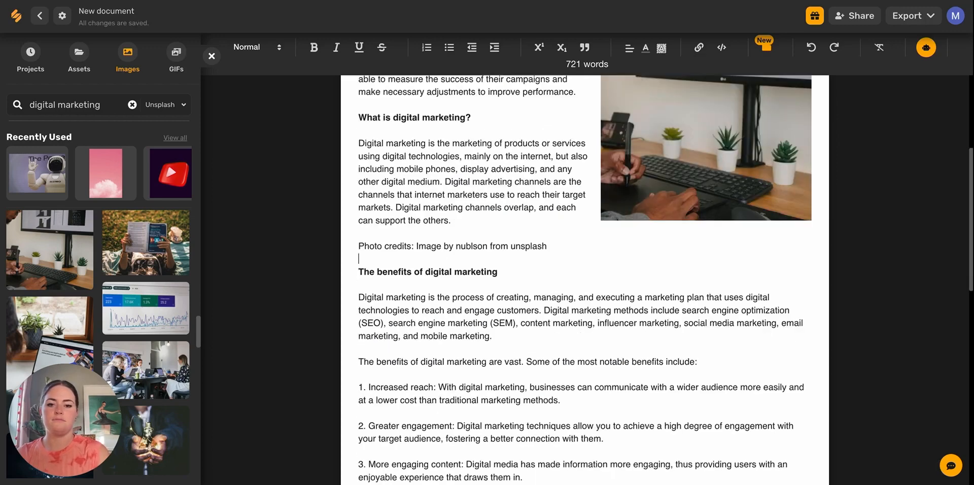
Search the Unsplash photos for "digital marketing" again and insert the phone with social media apps above "The benefits of digital marketing"
scroll(495, 303, up, 1)
scroll(495, 304, up, 2)
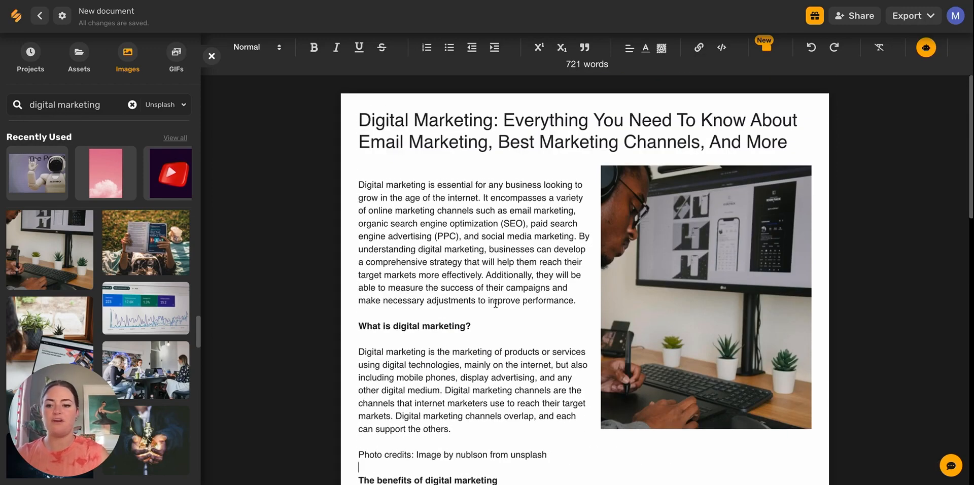
triple_click(92, 103)
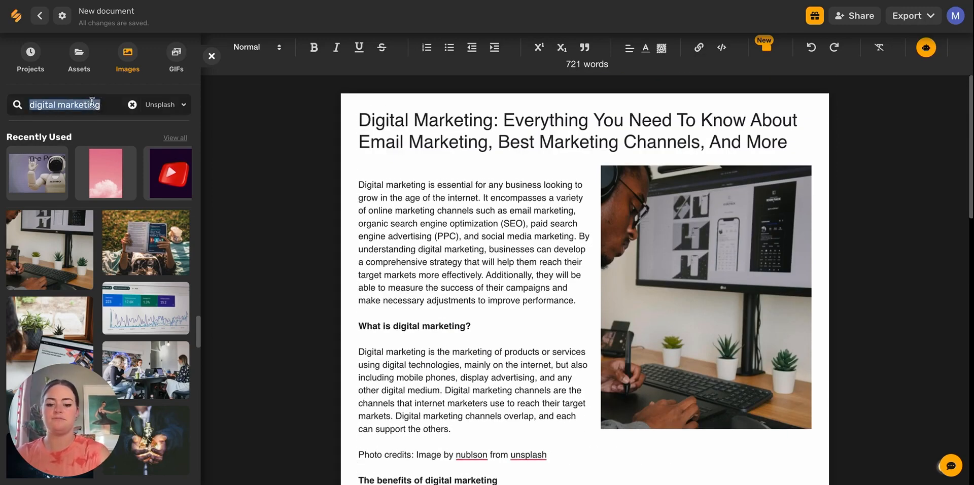
text(benefits of digital)
key(ctrl+a)
text(digital mar)
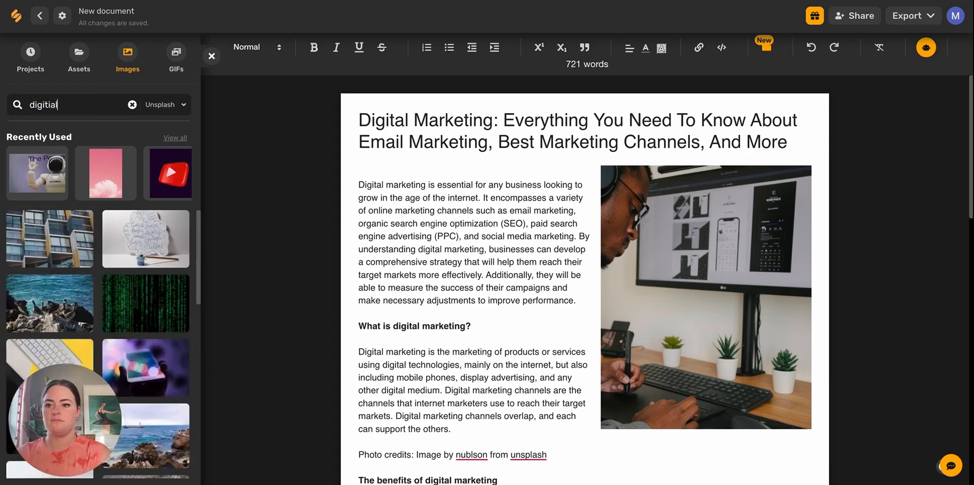
text(keting)
scroll(132, 254, down, 5)
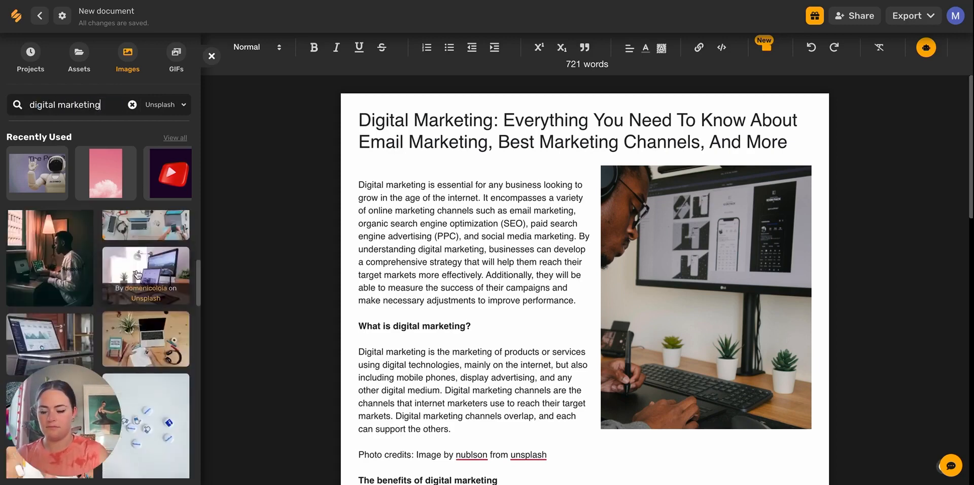
scroll(127, 284, down, 2)
click(50, 328)
Align the social media phone photo left beside the benefits section and enlarge it to about 379 × 253
scroll(460, 378, down, 7)
click(421, 146)
click(416, 132)
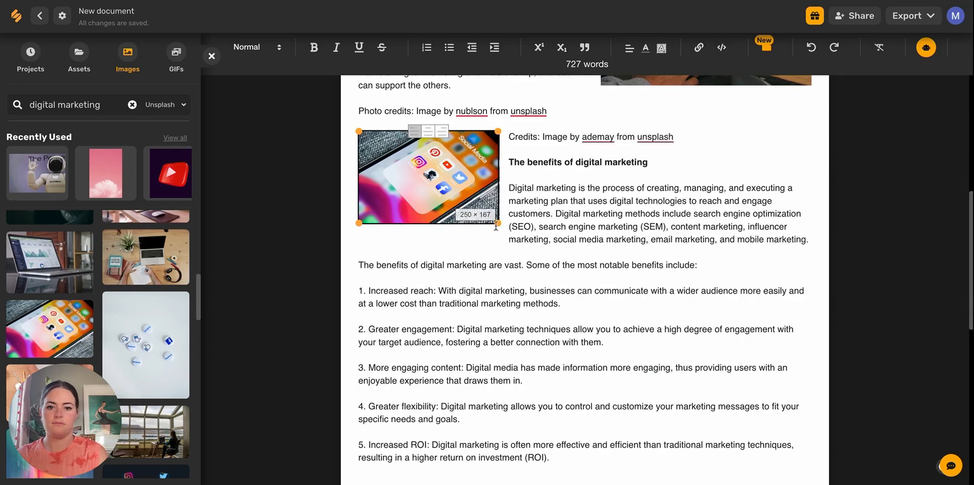
drag(500, 225, 570, 398)
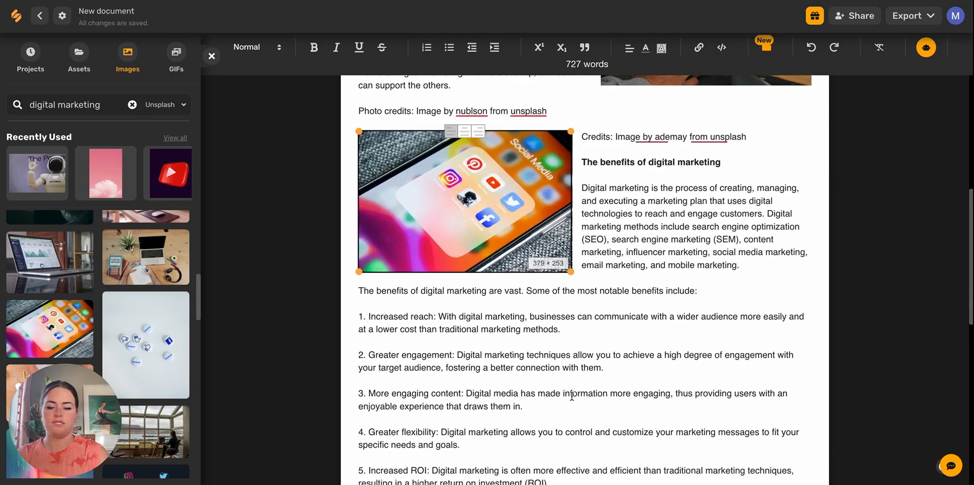
Search the Unsplash photos for "email marketing" and insert the hand holding a phone with Gmail below the "Email marketing" heading
scroll(666, 233, down, 1)
scroll(667, 233, up, 3)
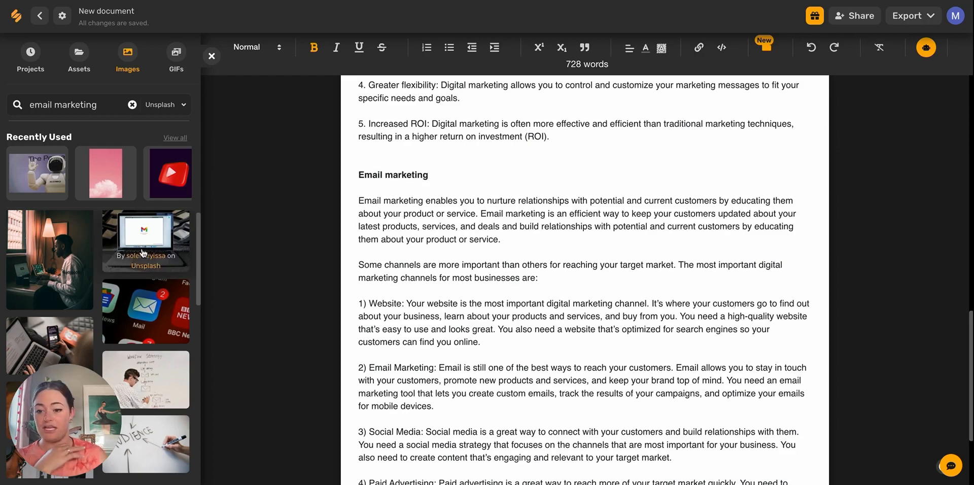
scroll(55, 250, down, 5)
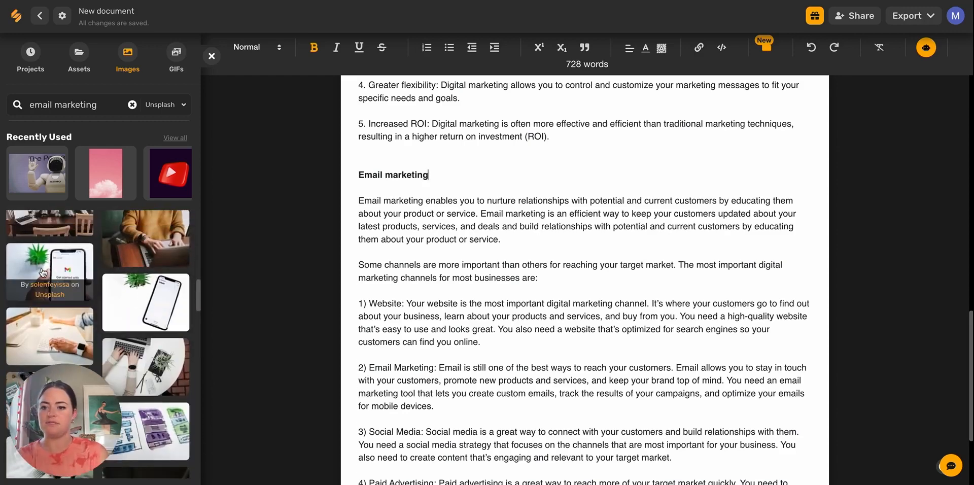
click(44, 273)
Align the Gmail phone photo right of the Email marketing text and enlarge it to over half the text width
click(390, 221)
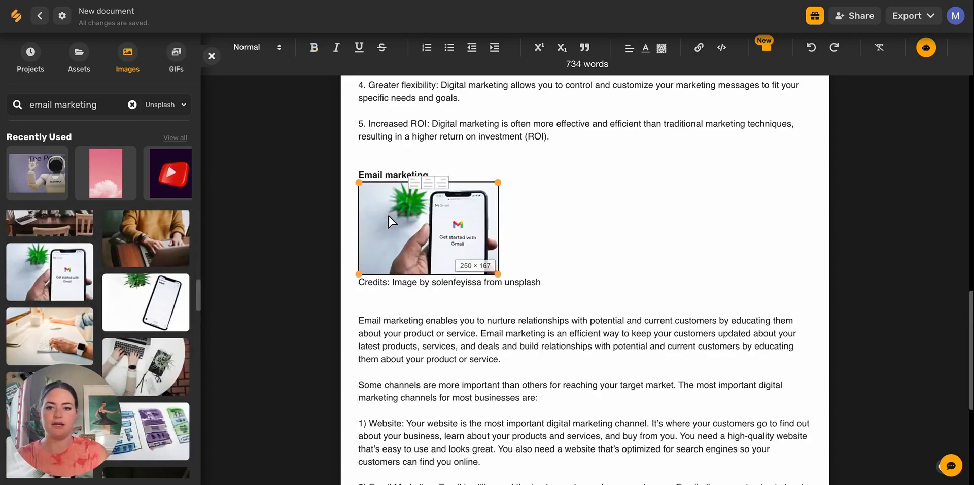
click(442, 185)
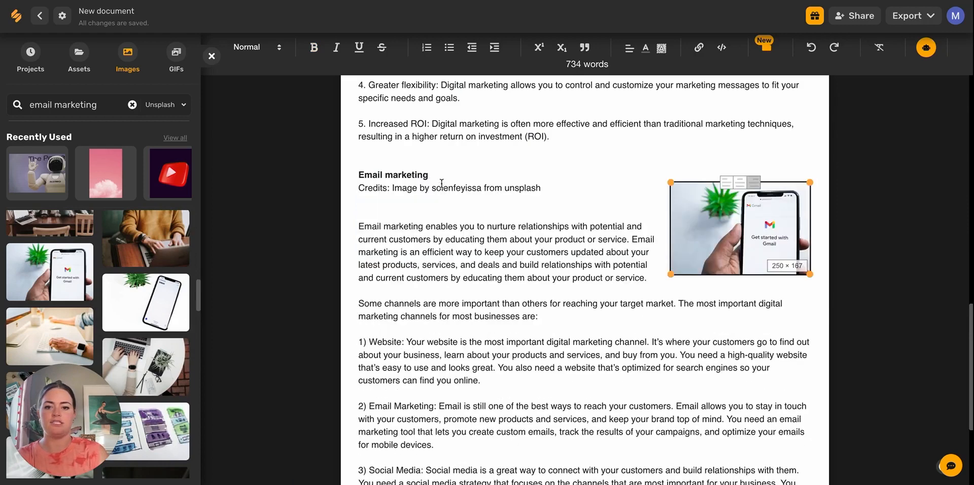
drag(670, 275, 507, 384)
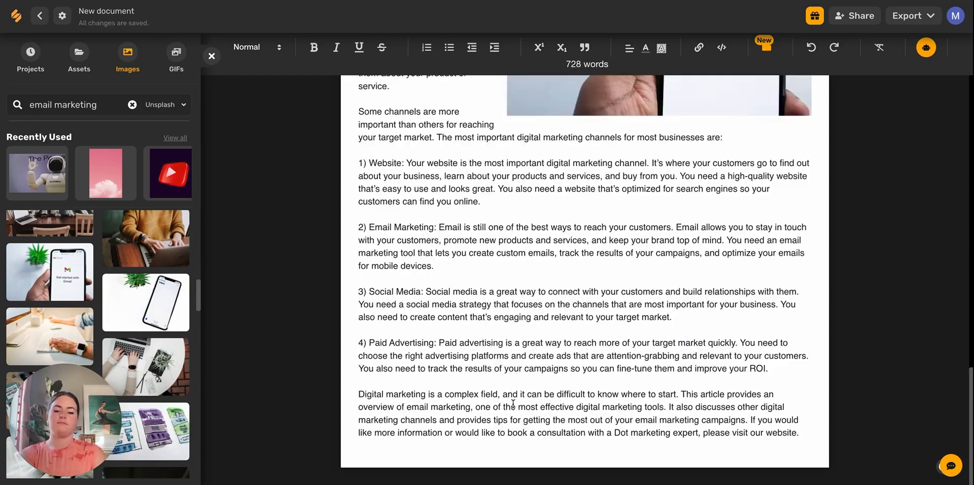
scroll(513, 404, up, 9)
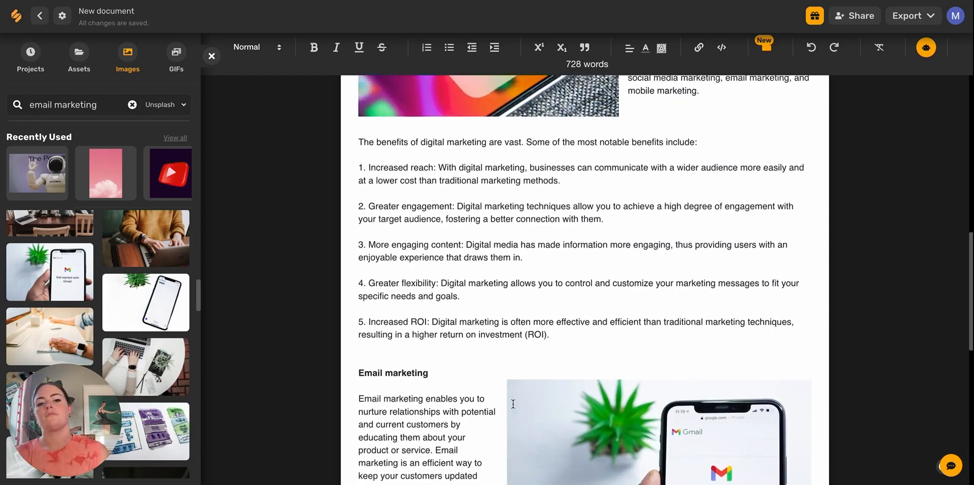
scroll(514, 404, up, 10)
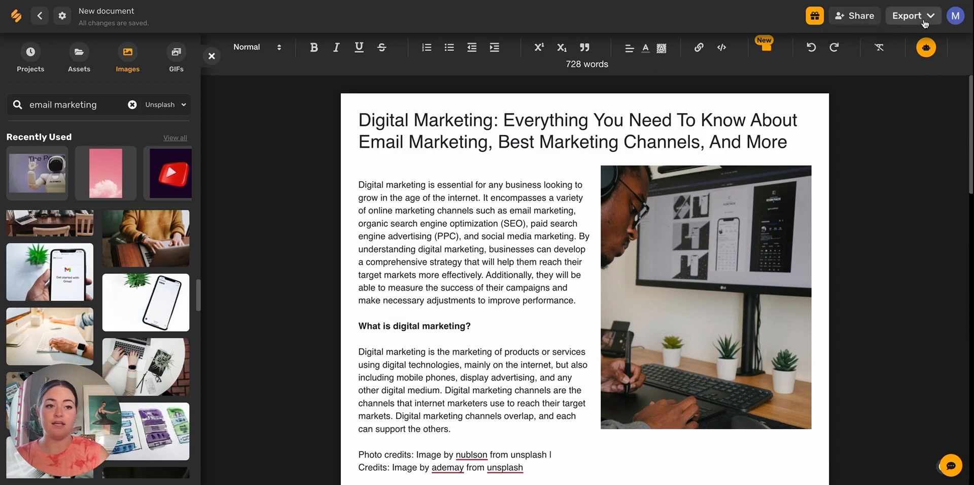
Close the stock image library beside the document
click(924, 19)
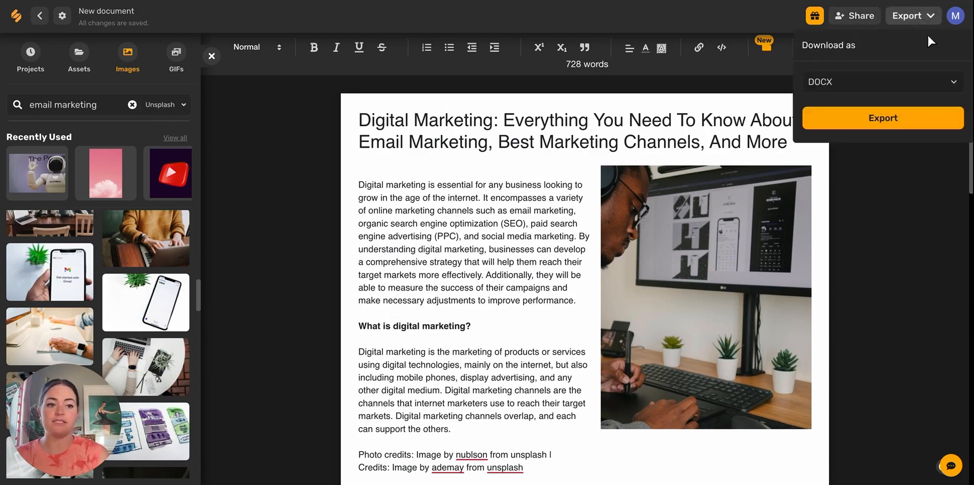
click(871, 201)
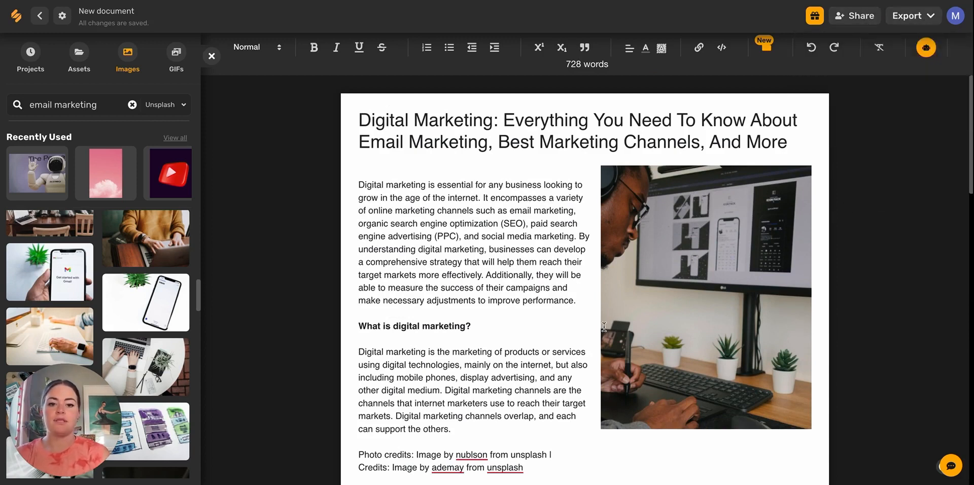
click(212, 56)
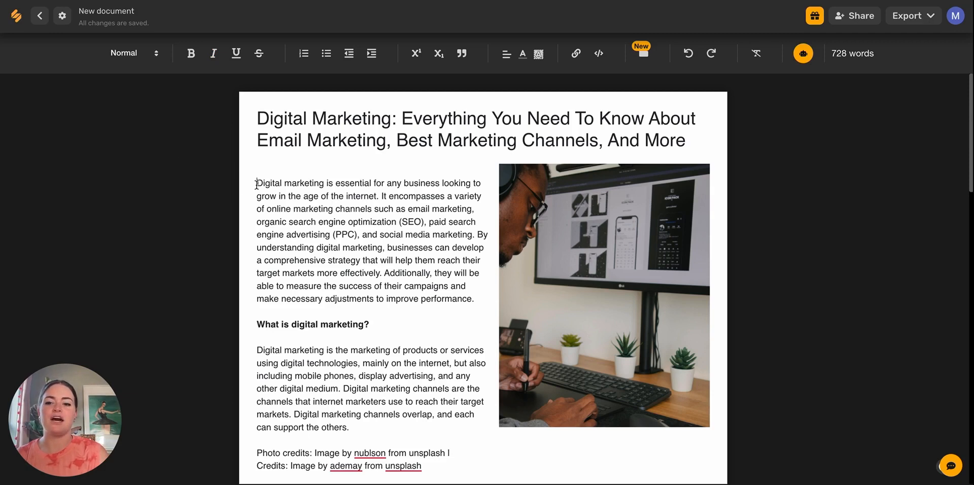
Run a plagiarism check on the introductory paragraph below the title
drag(256, 184, 442, 309)
click(442, 310)
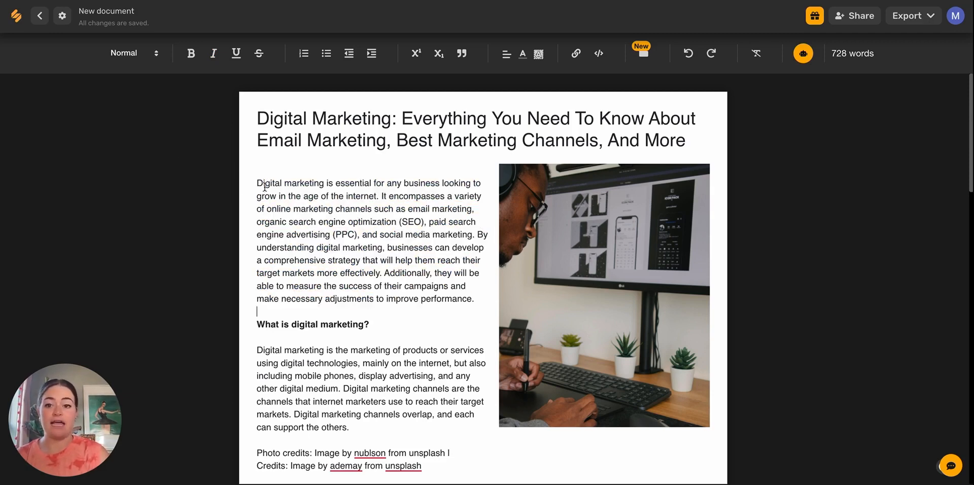
drag(257, 184, 476, 298)
click(409, 279)
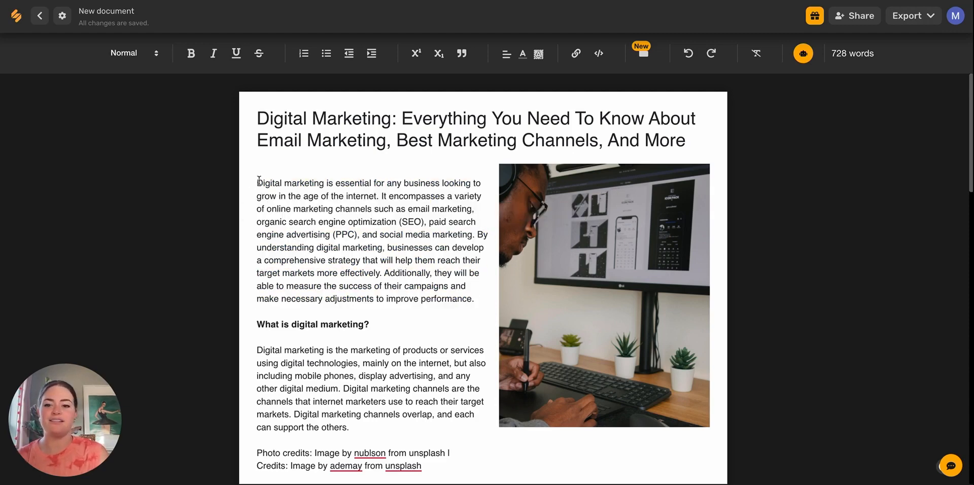
drag(257, 181, 483, 311)
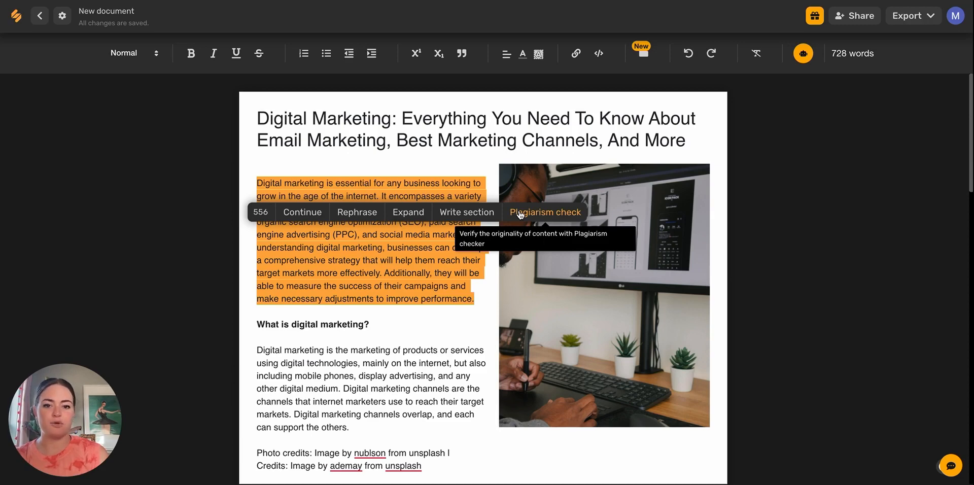
click(521, 213)
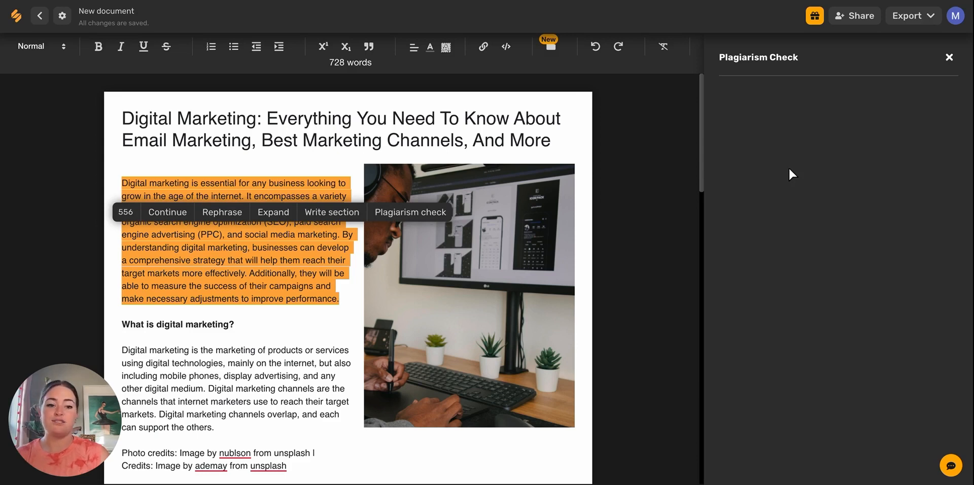
click(402, 213)
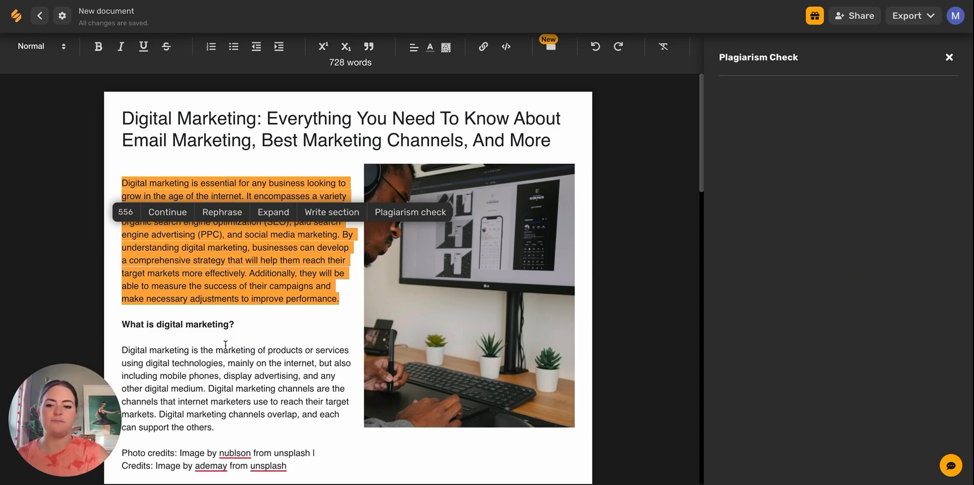
Run a plagiarism check on the "What is digital marketing?" heading and paragraph, and review the matching sources
scroll(225, 344, down, 2)
drag(122, 221, 318, 330)
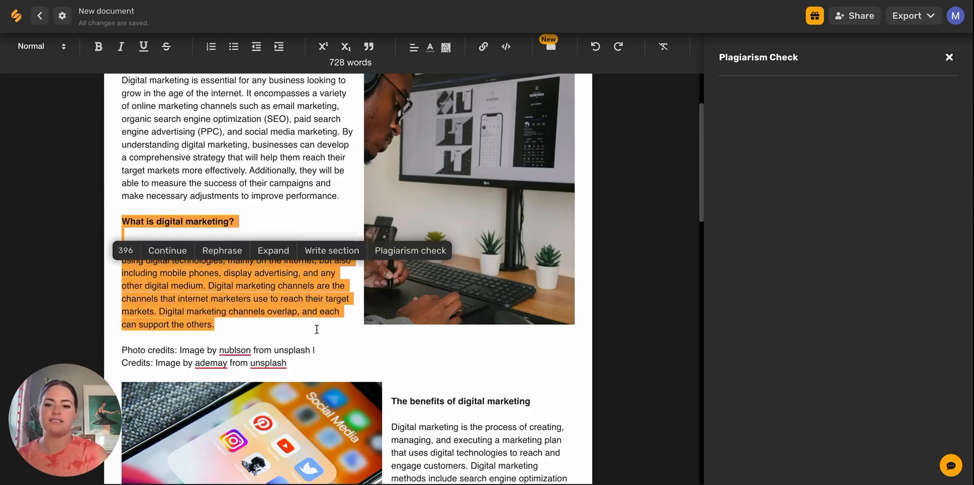
click(432, 252)
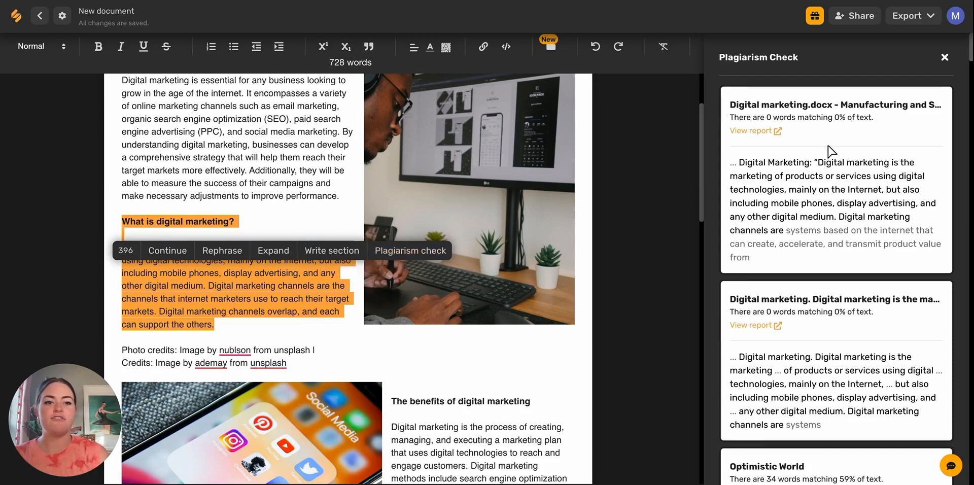
scroll(830, 235, down, 1)
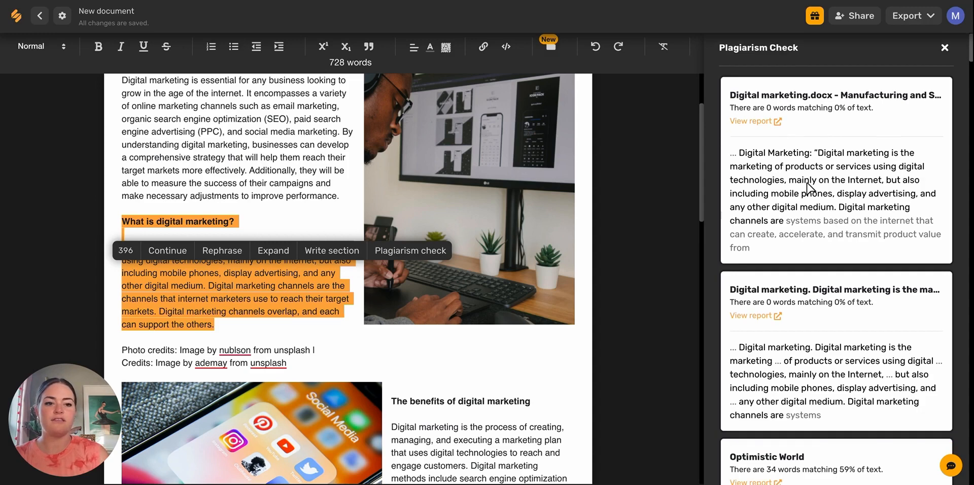
scroll(762, 116, down, 7)
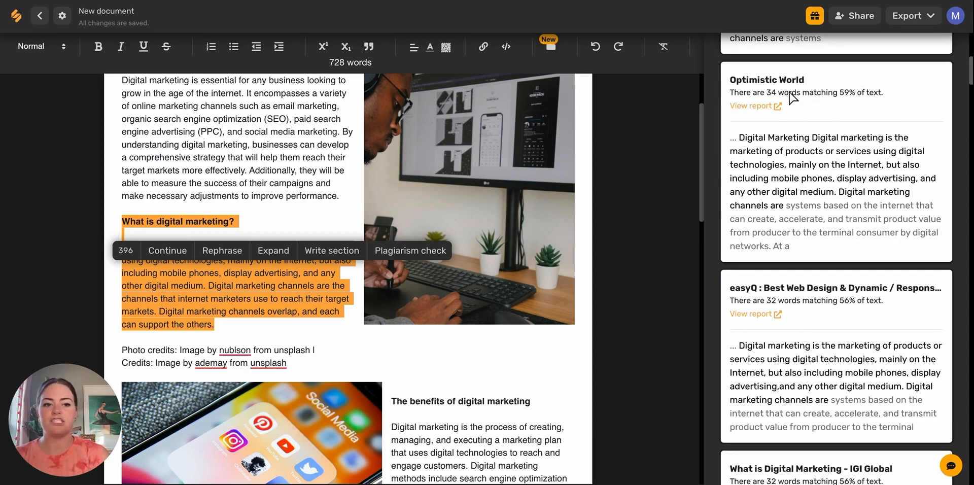
Open the full report for the Optimistic World match and examine the highlighted passage on the source page
click(749, 106)
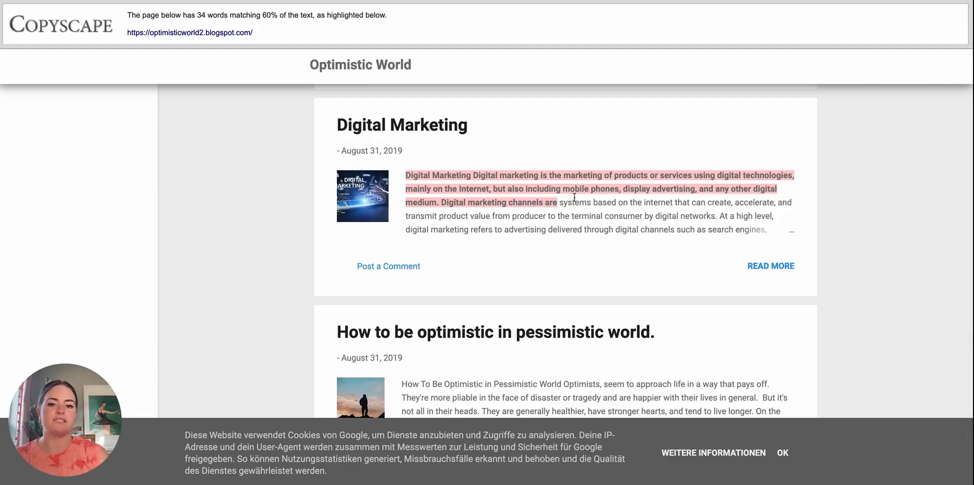
scroll(561, 183, up, 10)
scroll(559, 181, down, 3)
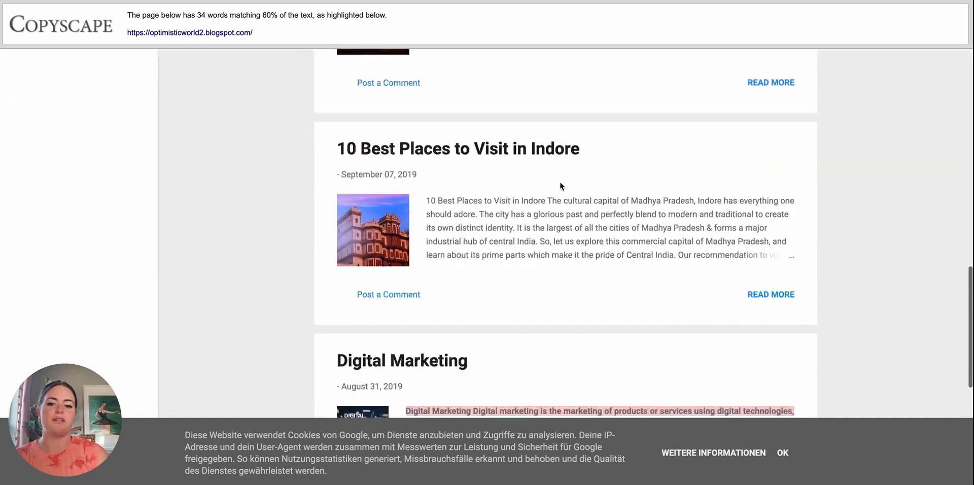
scroll(559, 181, up, 8)
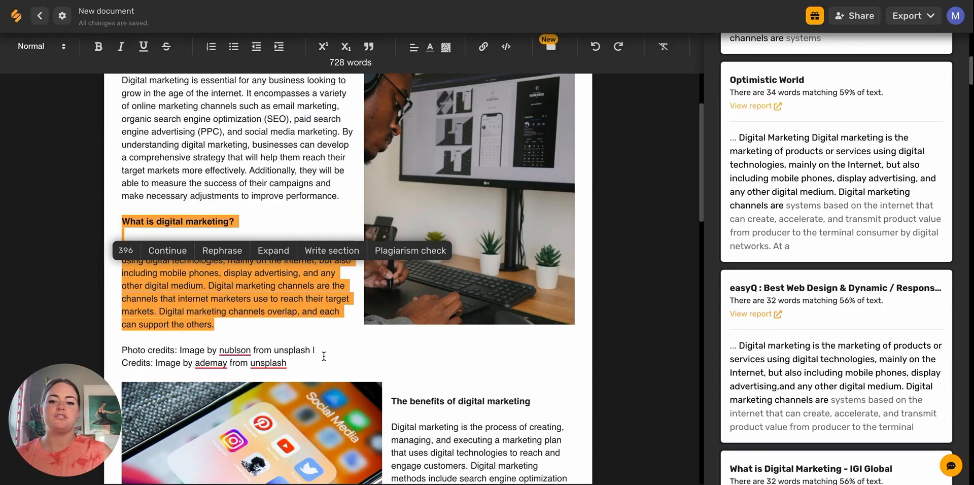
Rephrase the paragraph under "What is digital marketing?" with the Content rewriter and add the first suggestion to the document
click(252, 289)
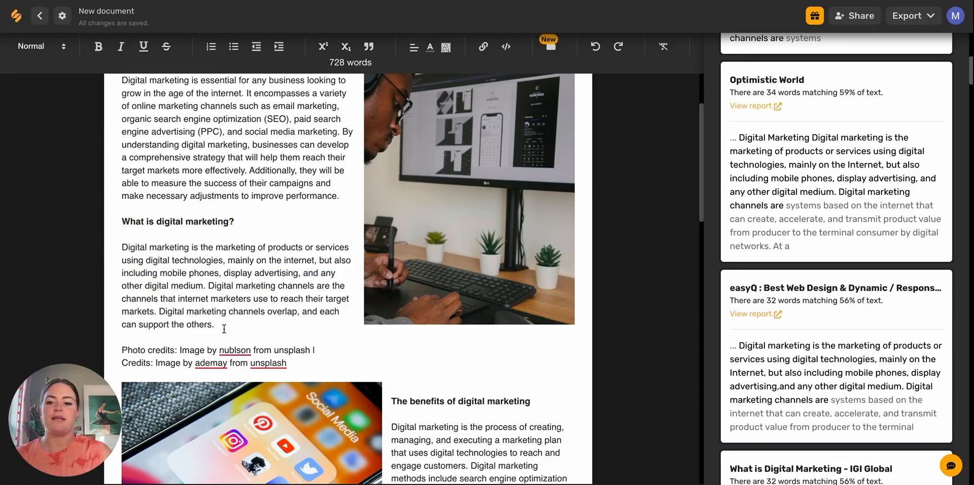
drag(215, 326, 123, 250)
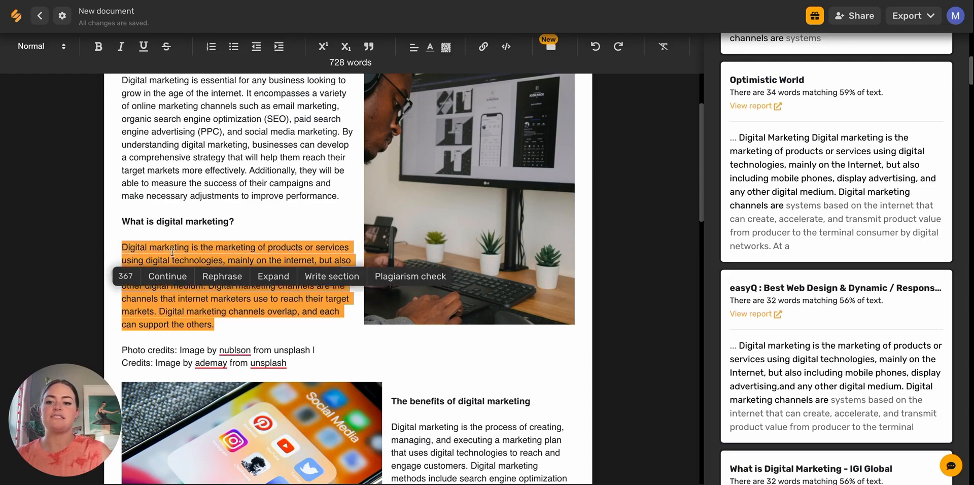
click(222, 277)
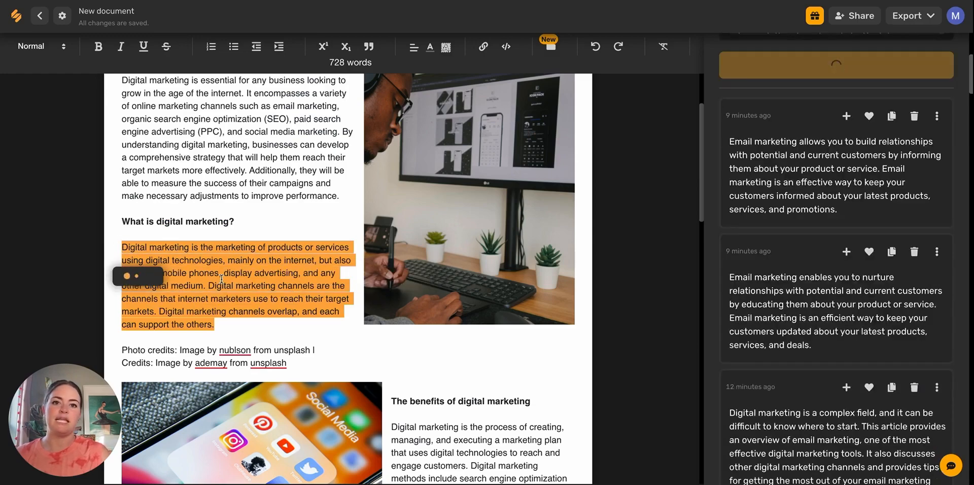
scroll(899, 249, down, 2)
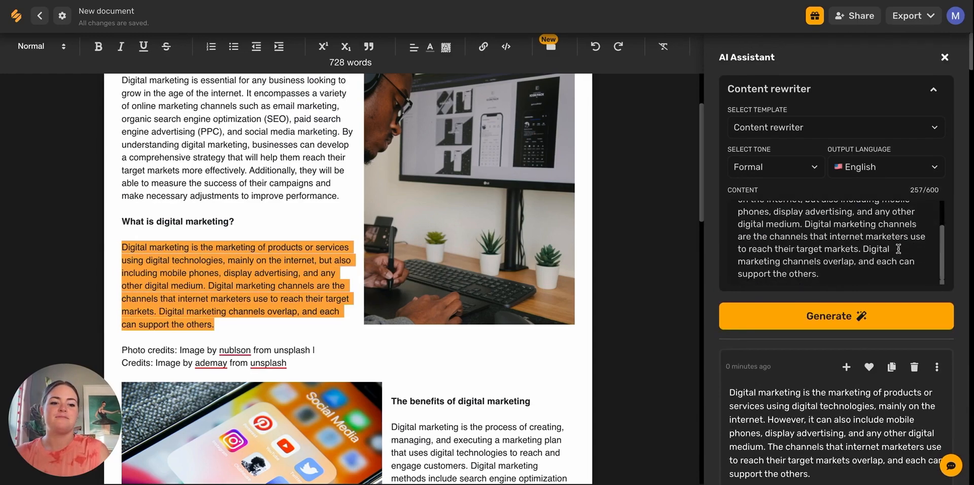
scroll(899, 248, down, 3)
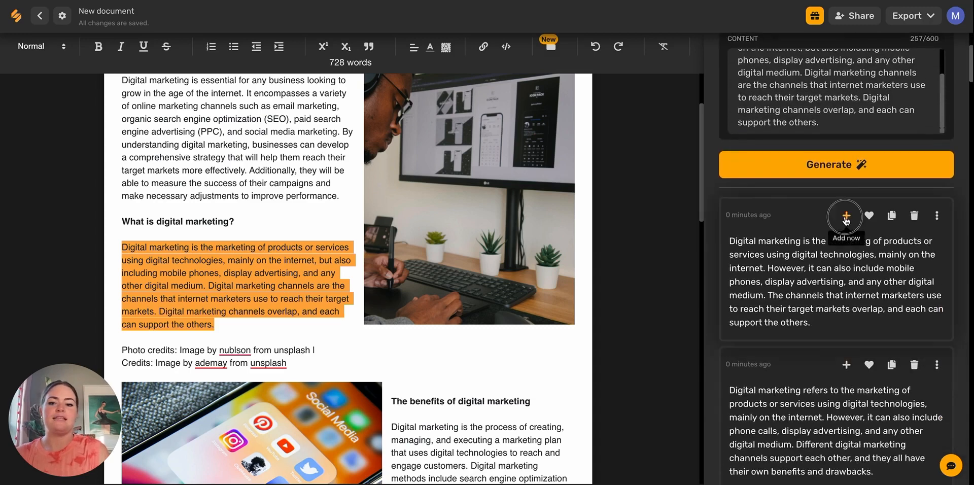
click(846, 218)
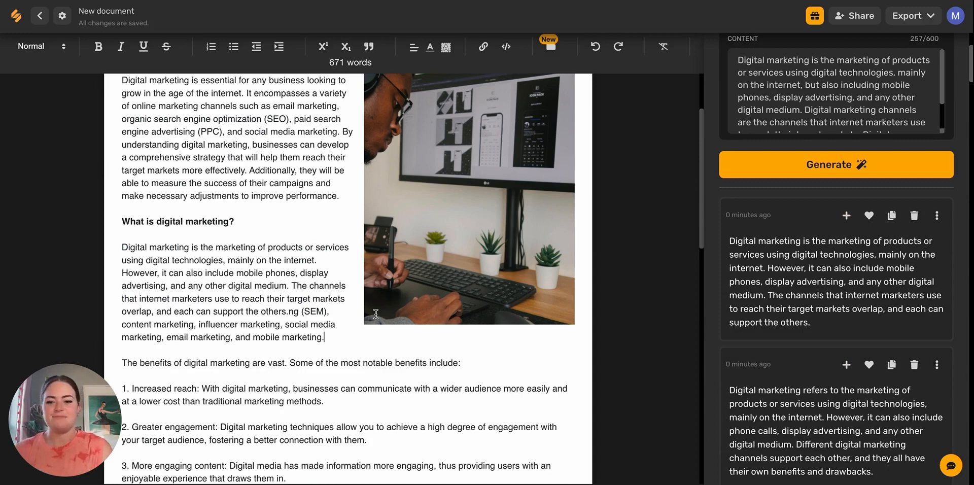
Export the finished blog post as a DOCX file
scroll(376, 314, down, 4)
scroll(376, 314, down, 5)
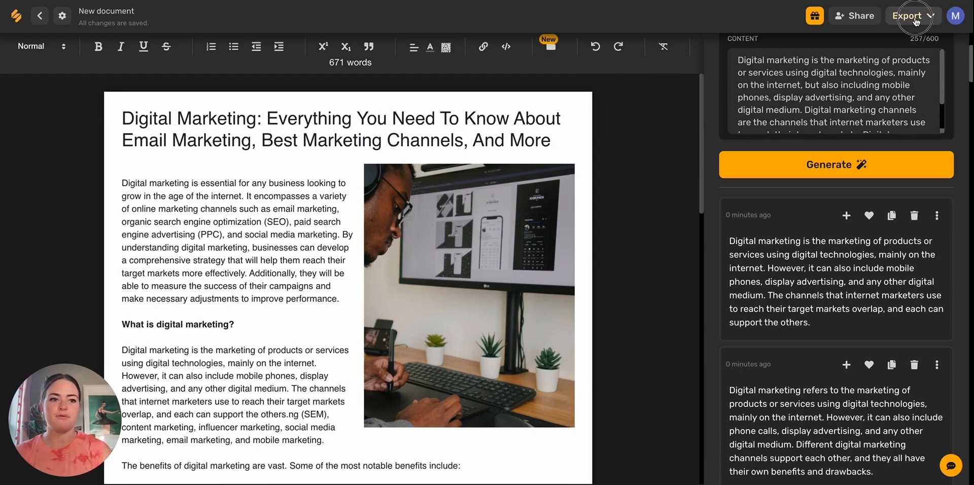
click(916, 19)
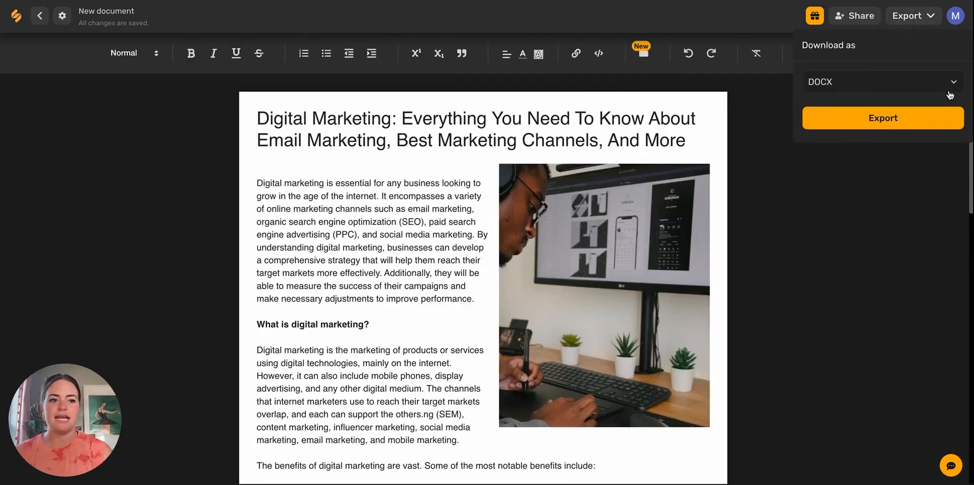
click(950, 83)
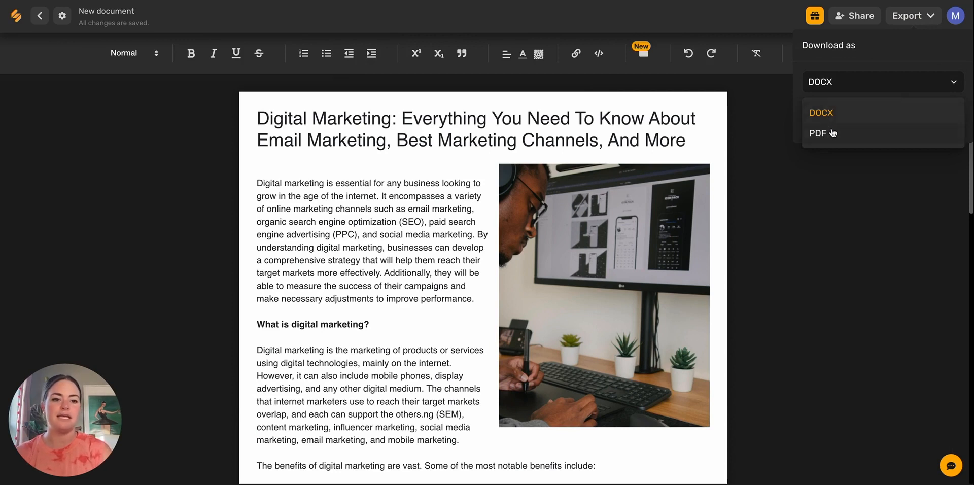
click(829, 120)
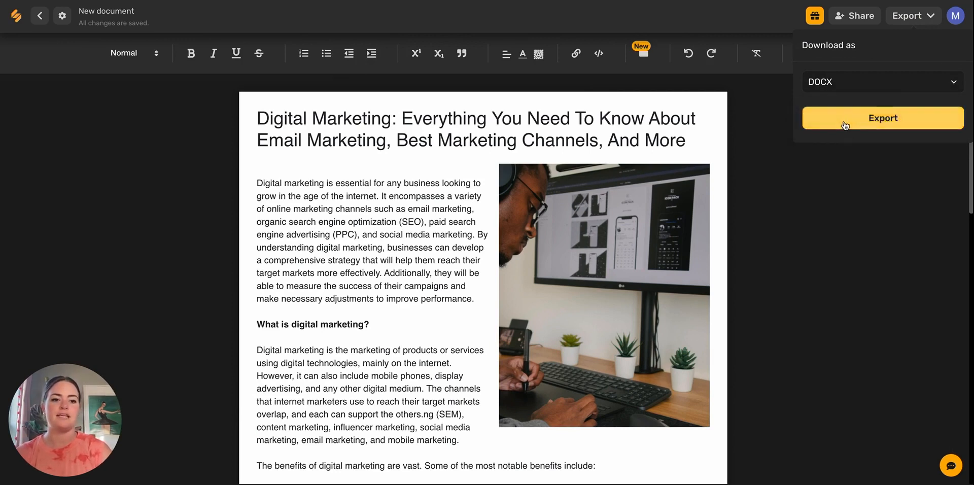
click(844, 125)
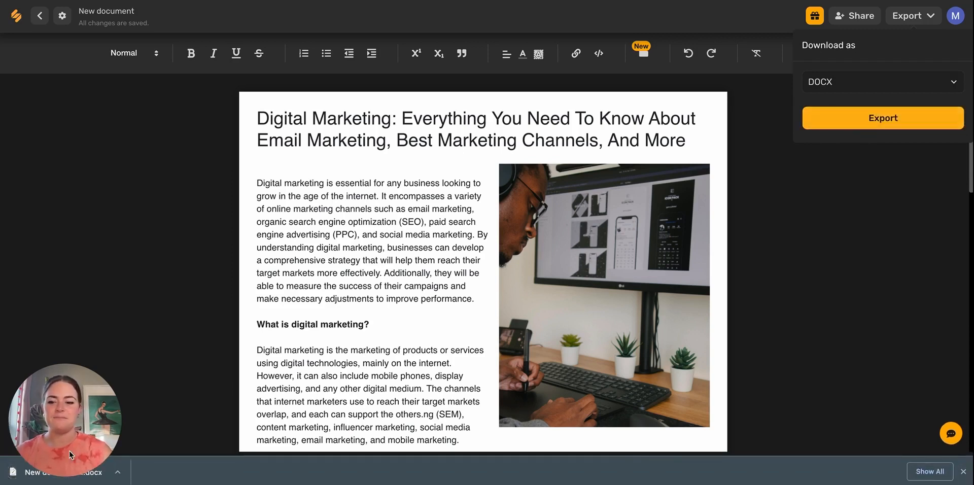
drag(55, 409, 54, 406)
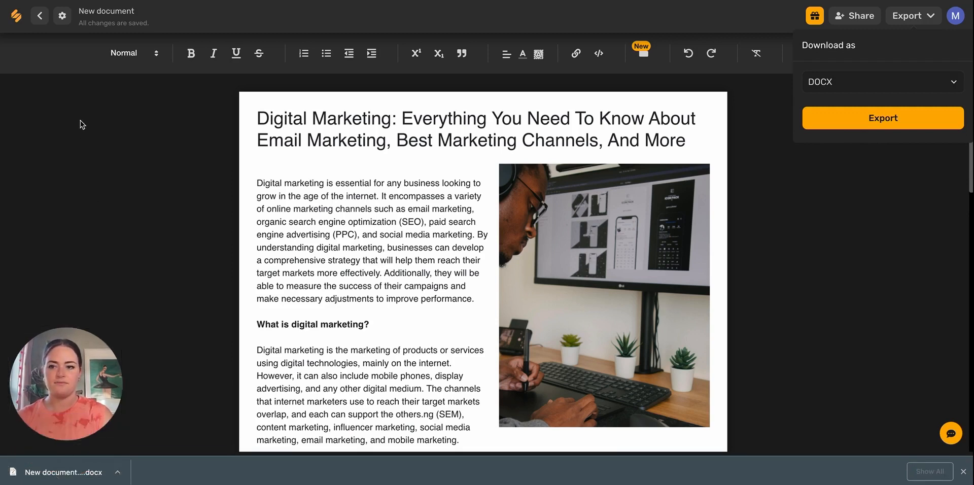
Rename the document "Blog about Digital Marketing" and export it again as DOCX
click(98, 11)
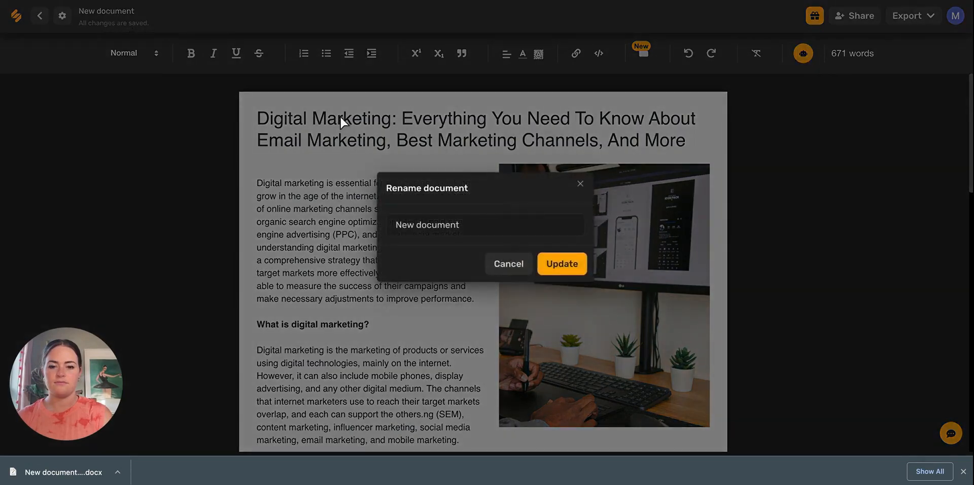
triple_click(476, 228)
text(Blog about Digital Marketing)
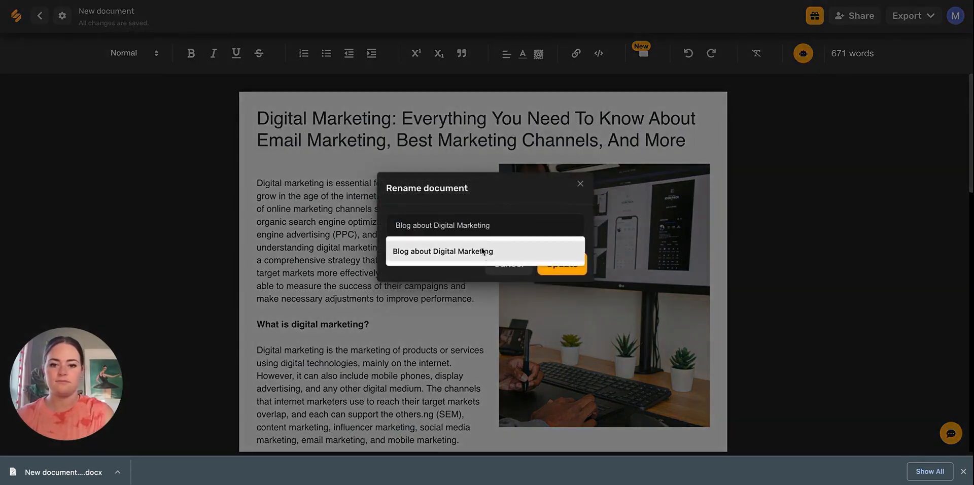
click(484, 252)
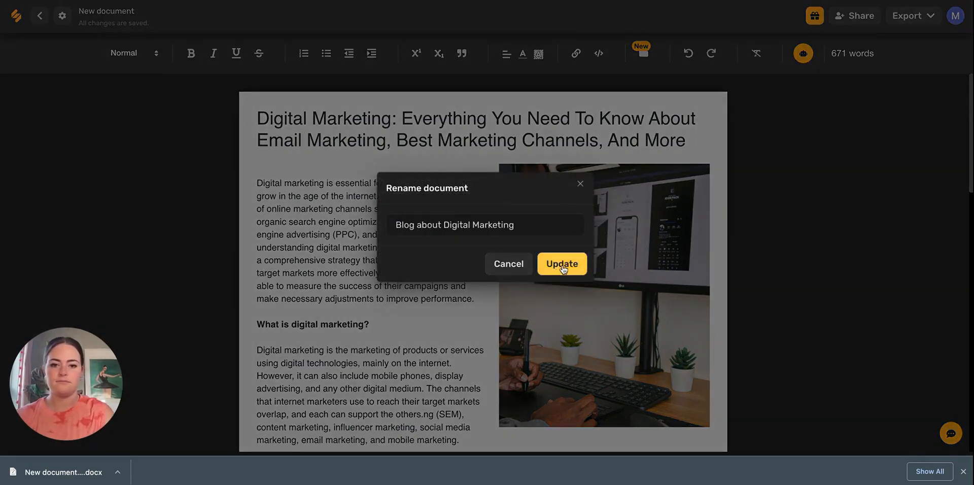
click(562, 264)
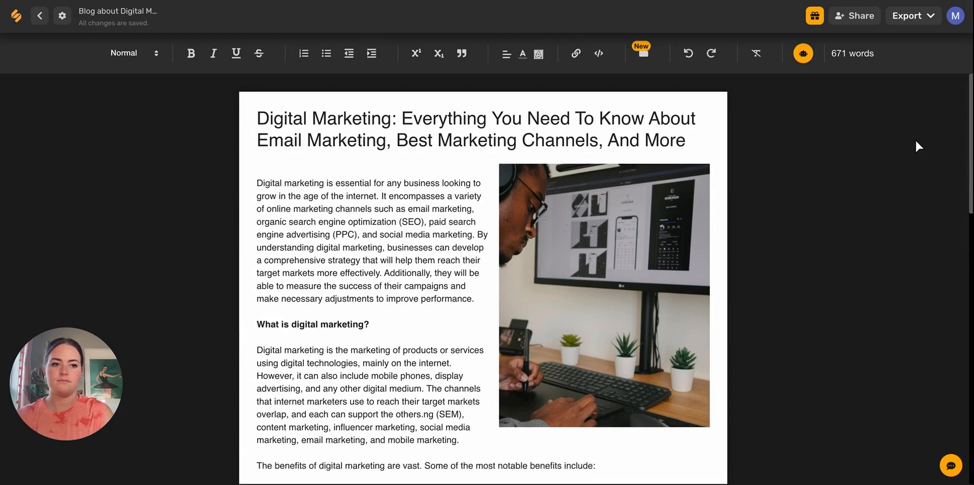
click(911, 16)
click(900, 109)
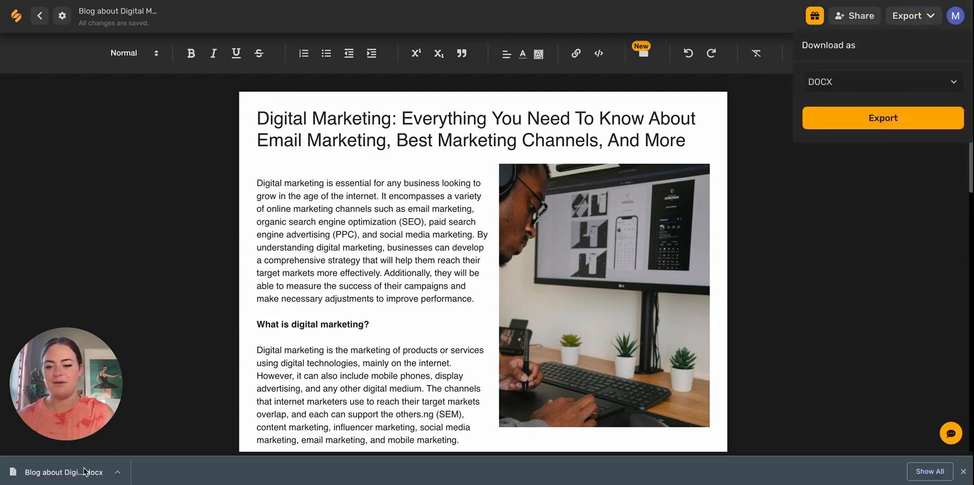